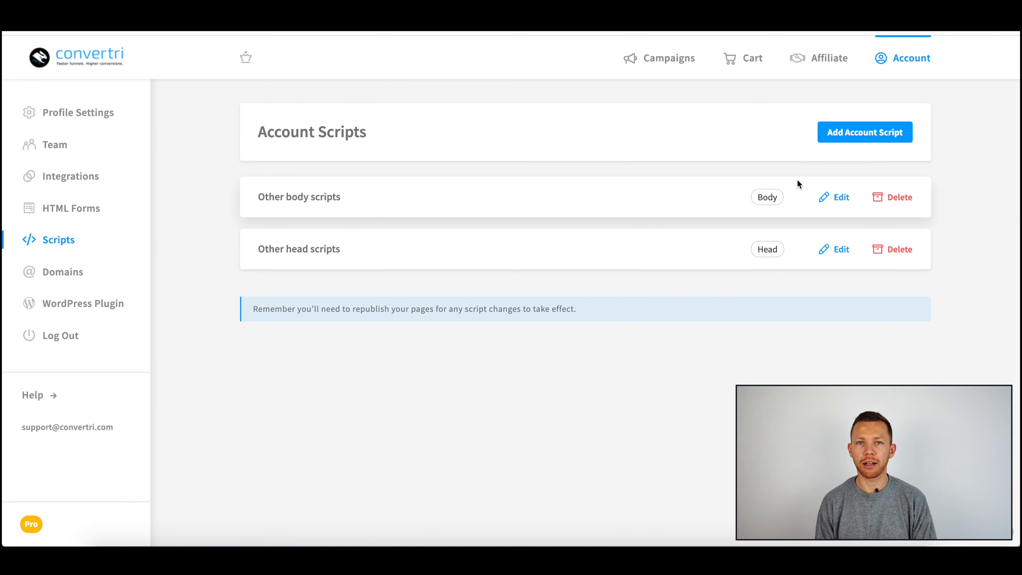
Step: Browse the account's Domains, WordPress Plugin and Profile Settings sections
click(83, 278)
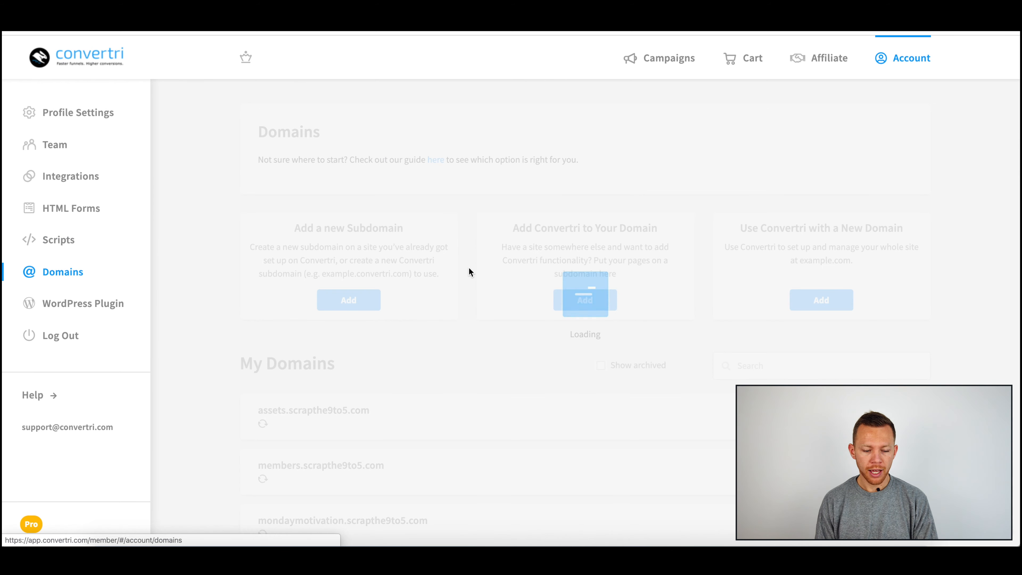
scroll(701, 274, down, 3)
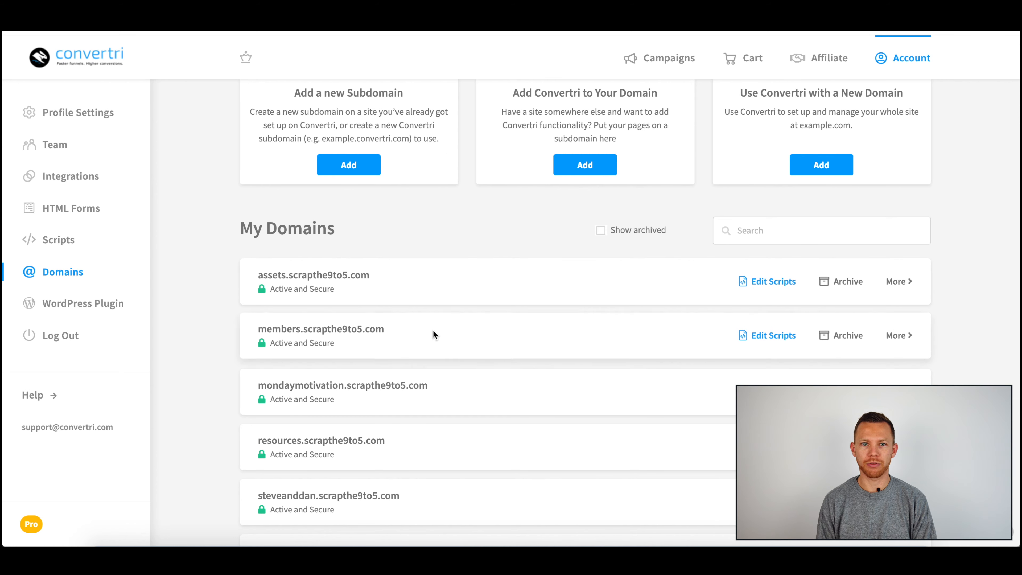
click(91, 305)
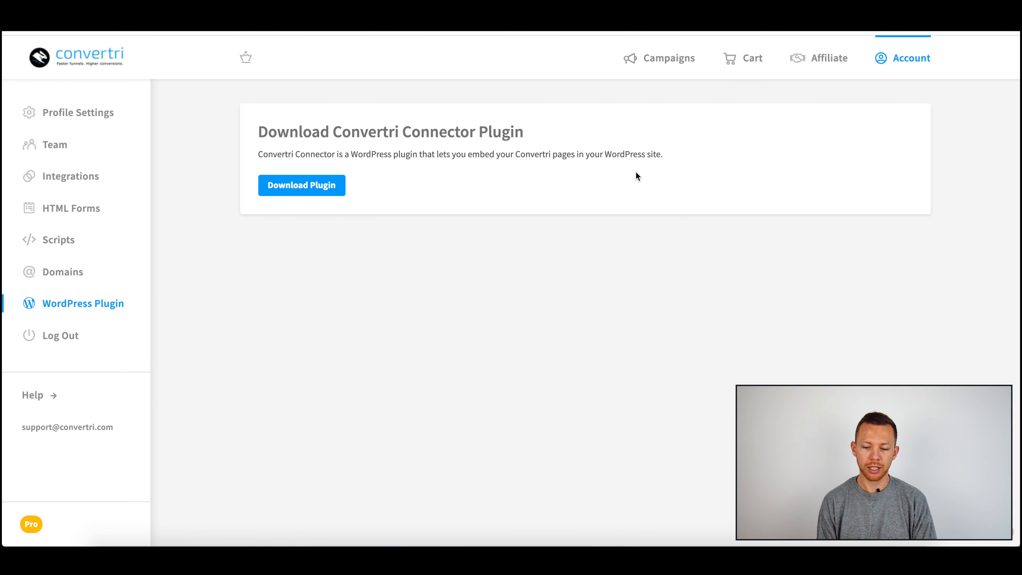
click(84, 120)
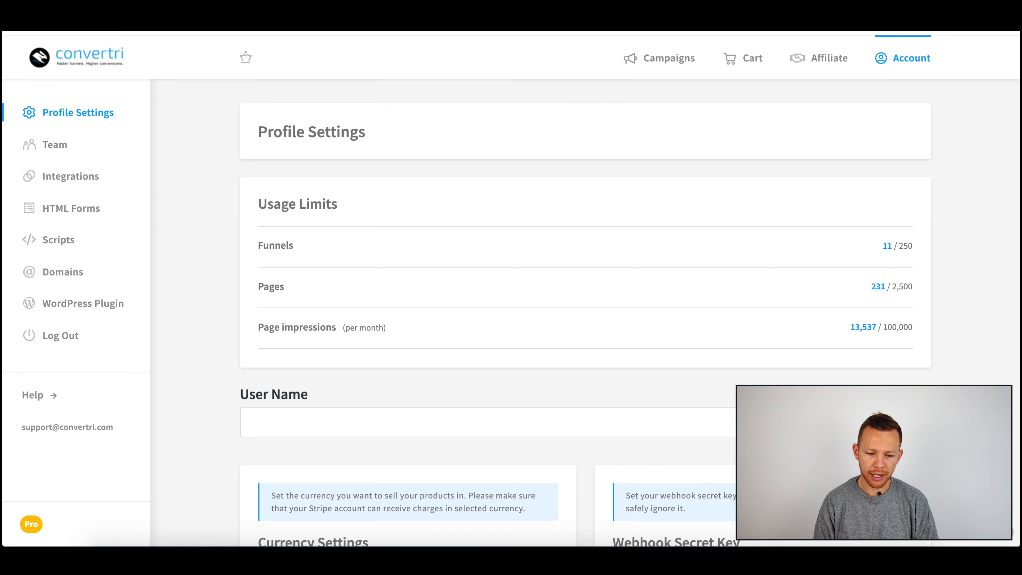
Step: Open assets.scrapthe9to5.com/video-series-s2 in a new browser tab
key(super+t)
text(as)
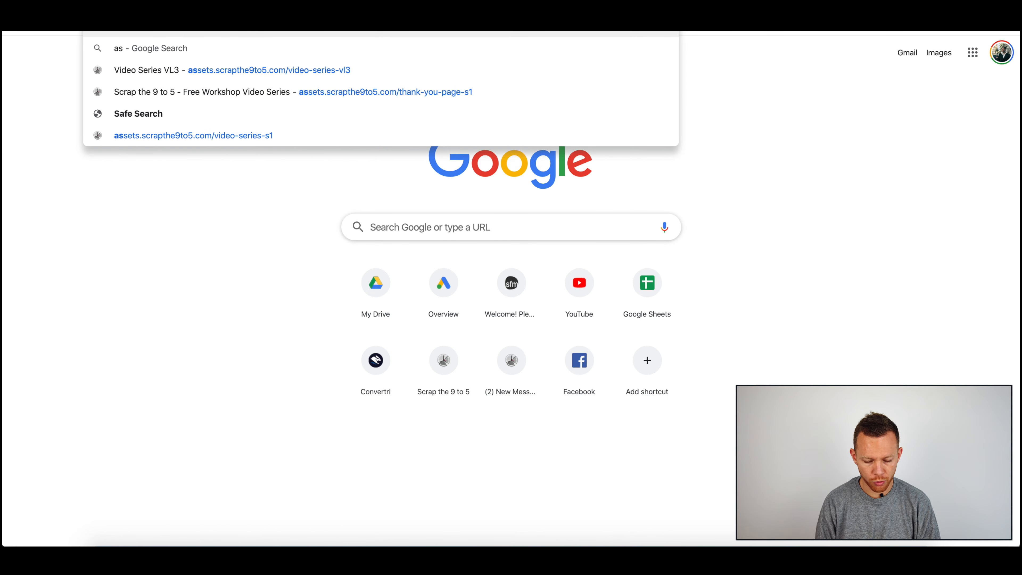
key(Right)
key(BackSpace)
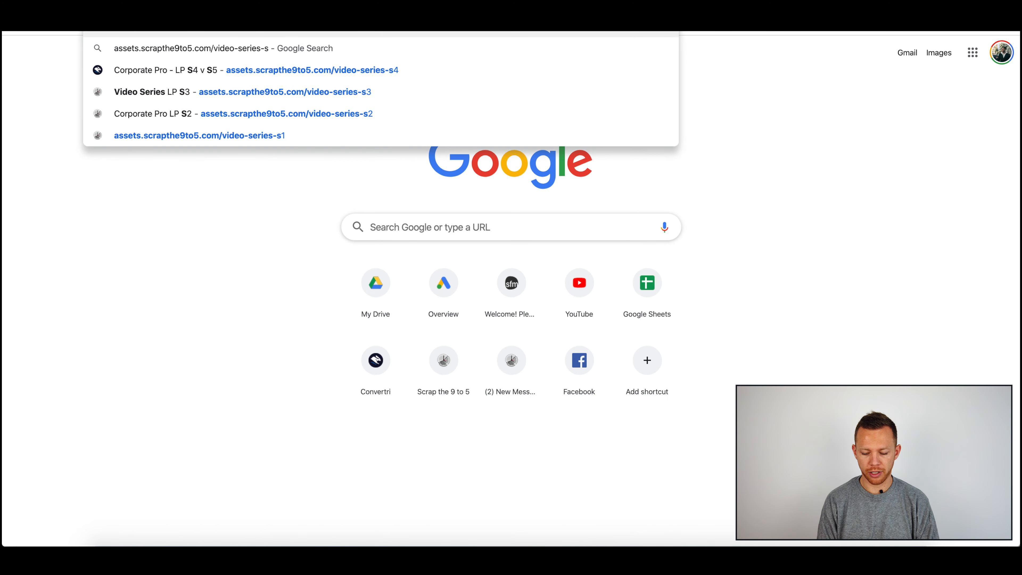
text(2)
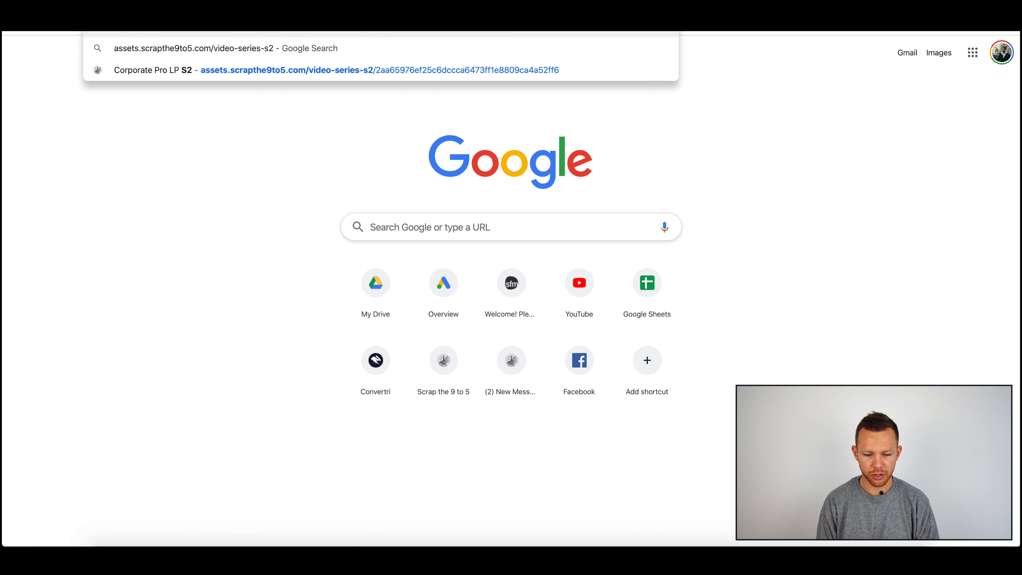
key(Return)
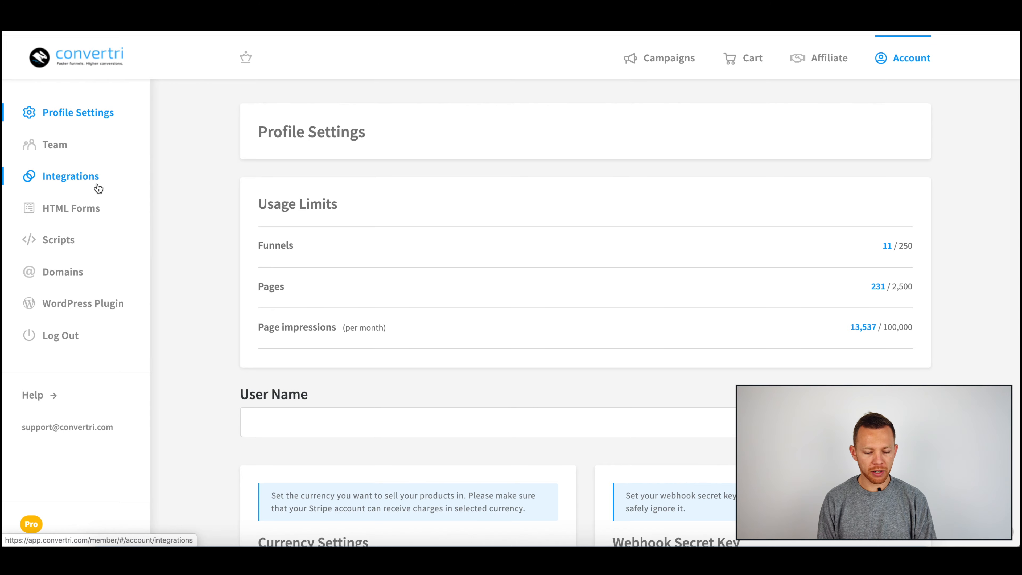
Step: Open the Corporate Pro - LP S4 page of the Sales Funnels funnel in the page editor
click(665, 64)
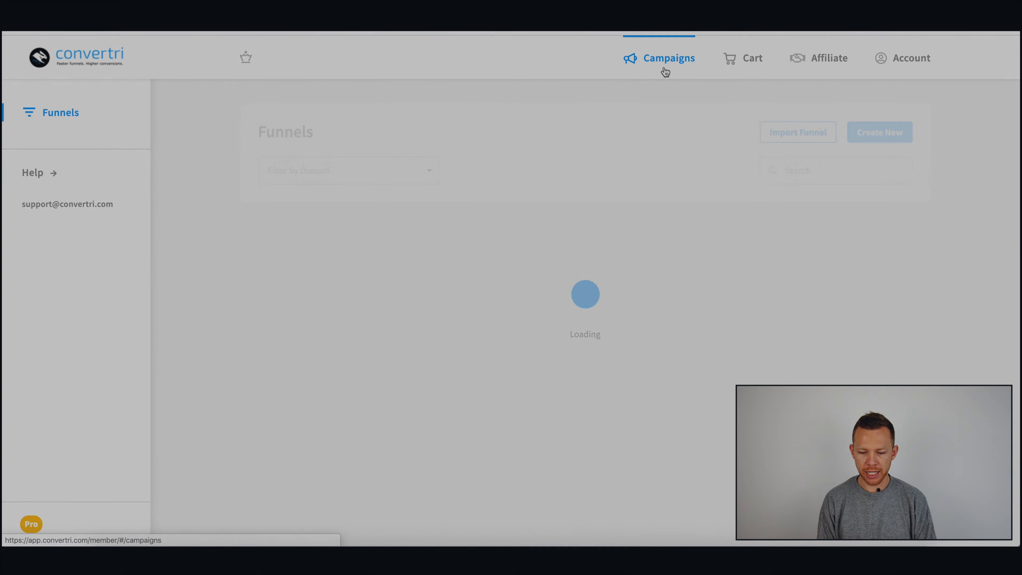
scroll(550, 333, down, 8)
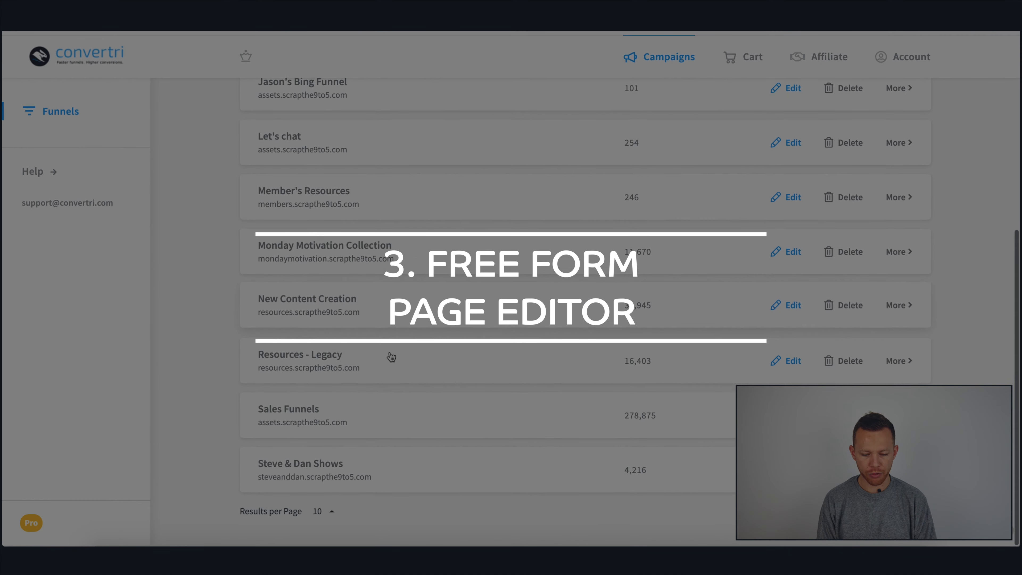
click(778, 319)
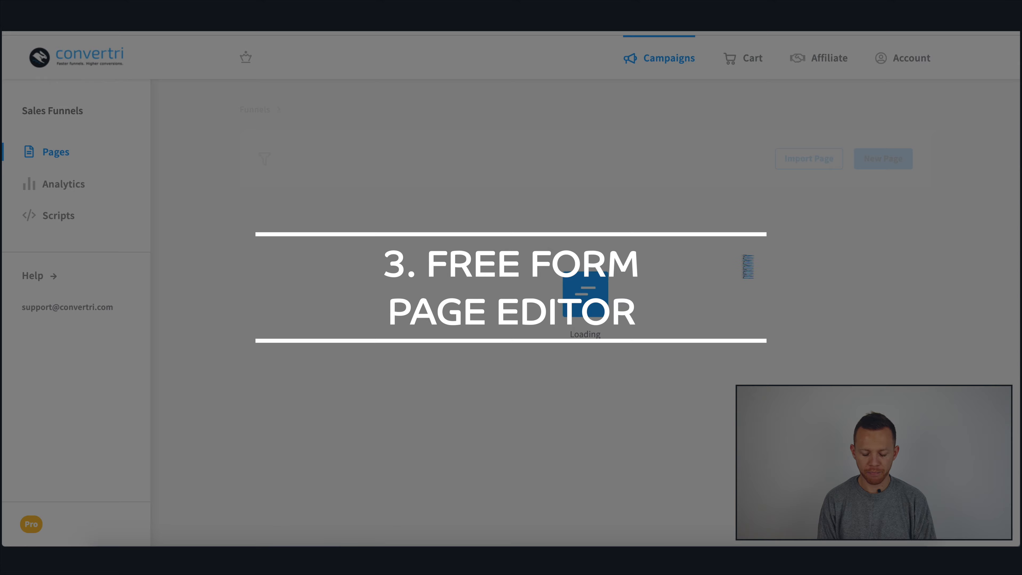
scroll(712, 290, down, 15)
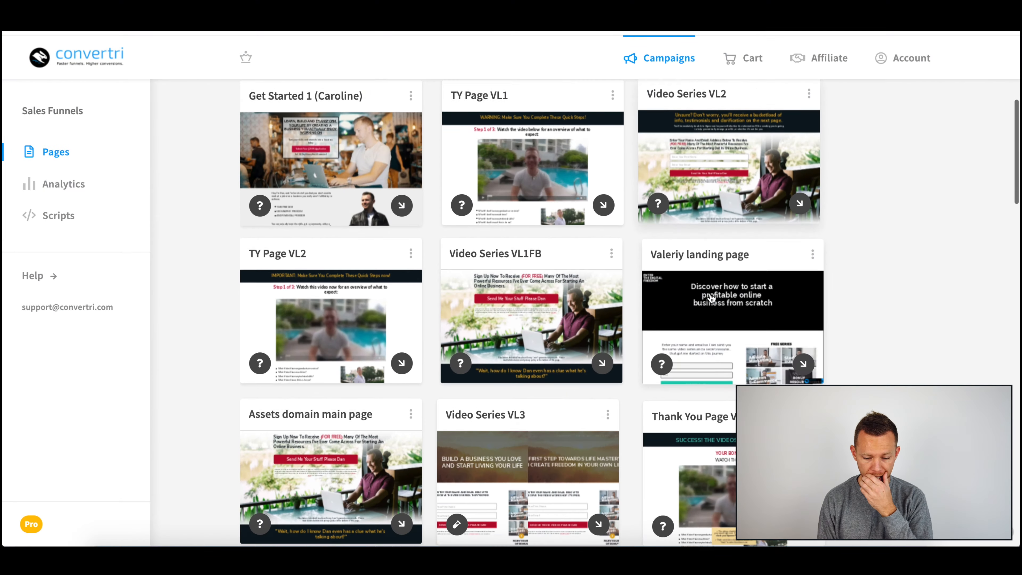
scroll(711, 298, down, 7)
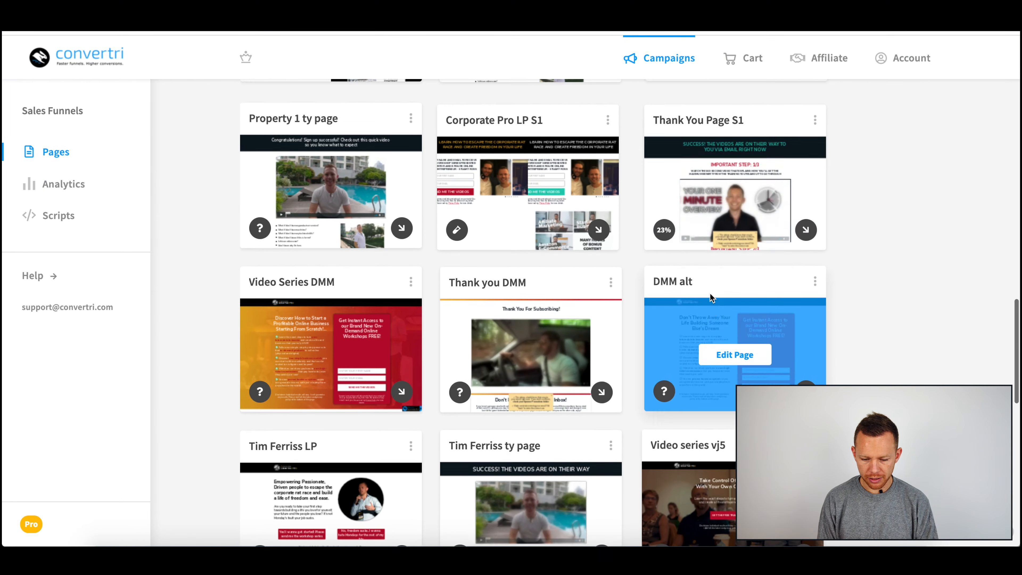
scroll(711, 293, up, 5)
scroll(537, 411, down, 10)
mouse_move(744, 154)
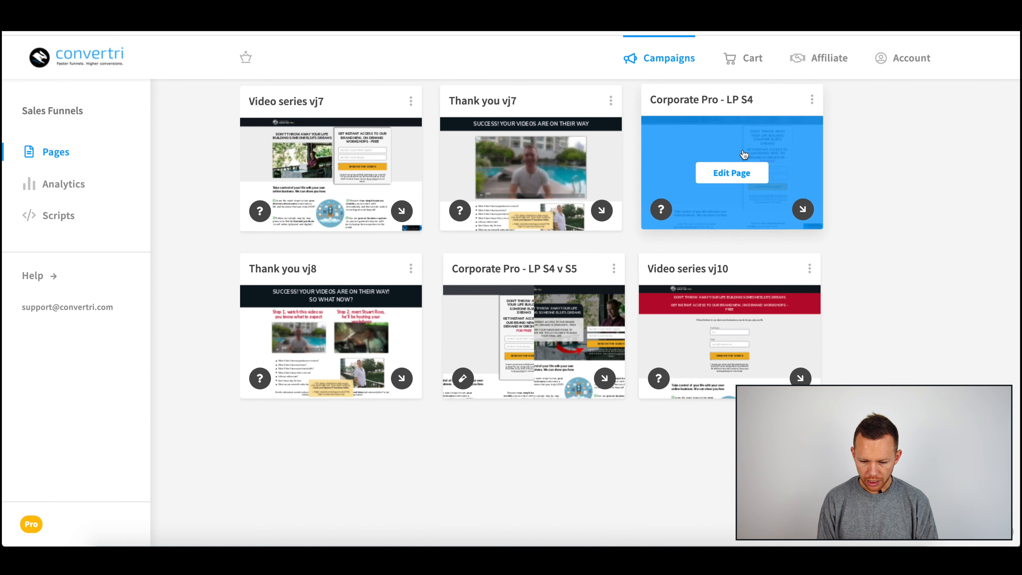
click(731, 180)
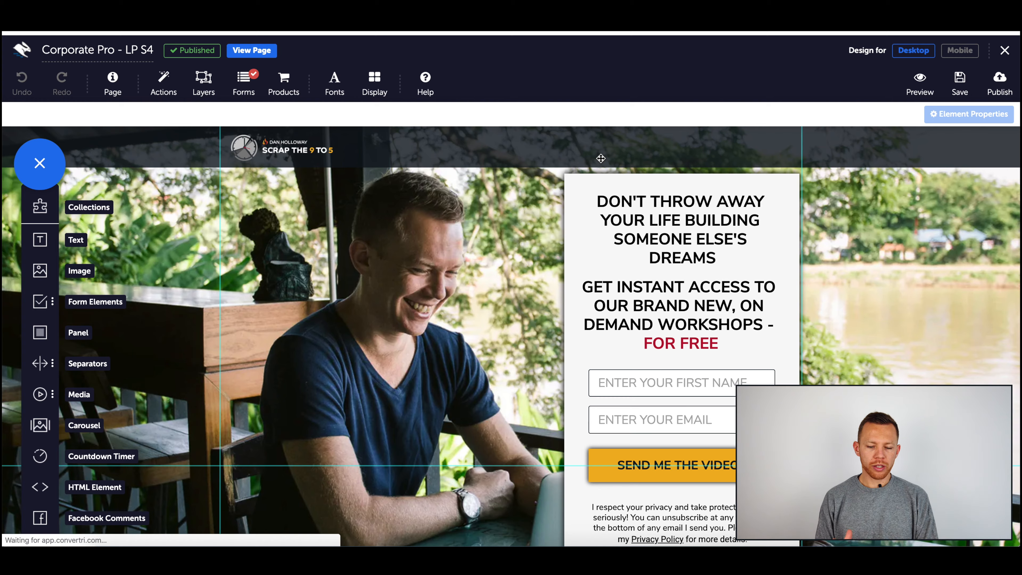
Step: Dismiss the quick-tips notice and add a text element to the empty area at the bottom of the page
scroll(601, 158, down, 5)
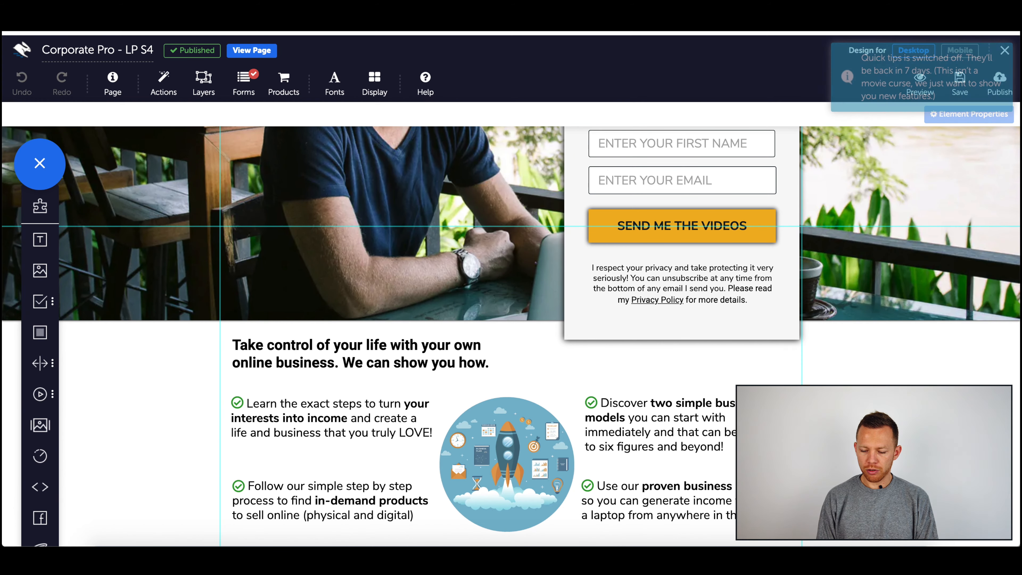
scroll(511, 337, up, 5)
click(1002, 53)
scroll(727, 407, down, 8)
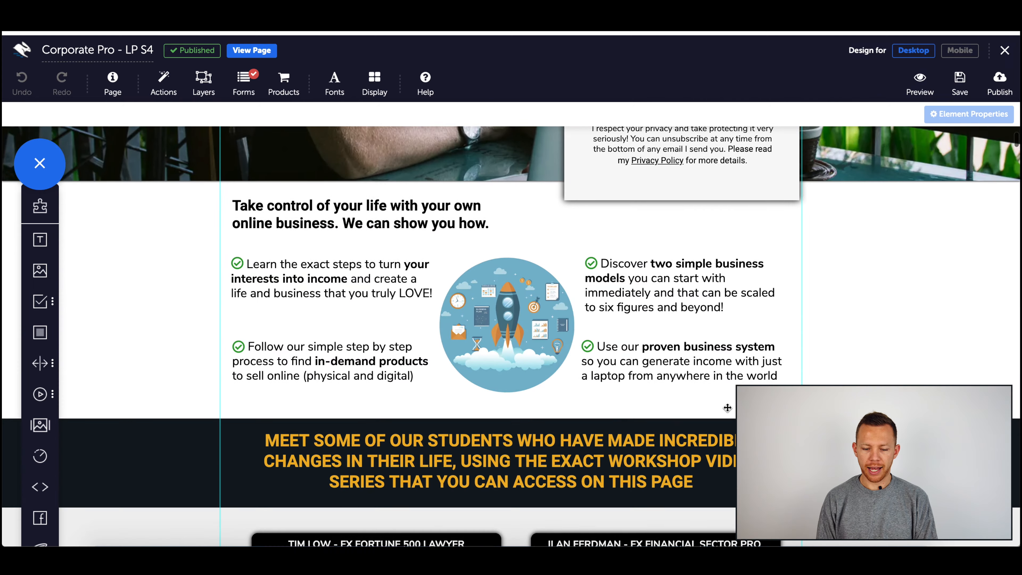
scroll(728, 408, down, 20)
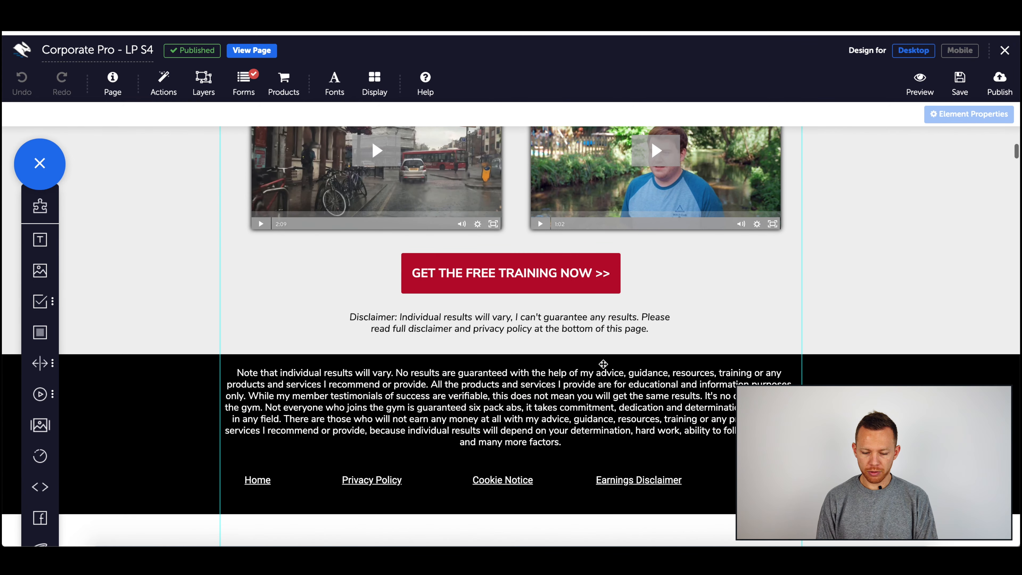
drag(603, 357, 613, 512)
drag(40, 242, 603, 230)
click(571, 234)
Step: Change the new text element's content to Text modules
text(Test)
key(BackSpace)
key(BackSpace)
text(xt m,odule)
key(BackSpace)
key(BackSpace)
key(BackSpace)
key(BackSpace)
key(BackSpace)
key(BackSpace)
text(pdules)
key(BackSpace)
key(BackSpace)
key(BackSpace)
key(BackSpace)
key(BackSpace)
key(BackSpace)
text(odules)
key(Return)
click(549, 238)
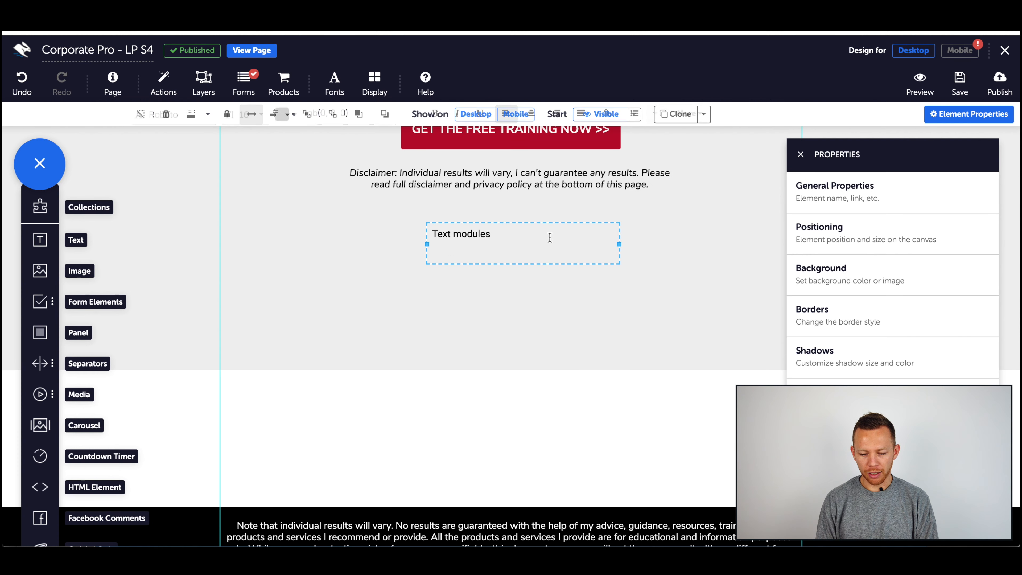
Step: Move the Text modules element further left within the section
click(551, 243)
drag(552, 258, 474, 272)
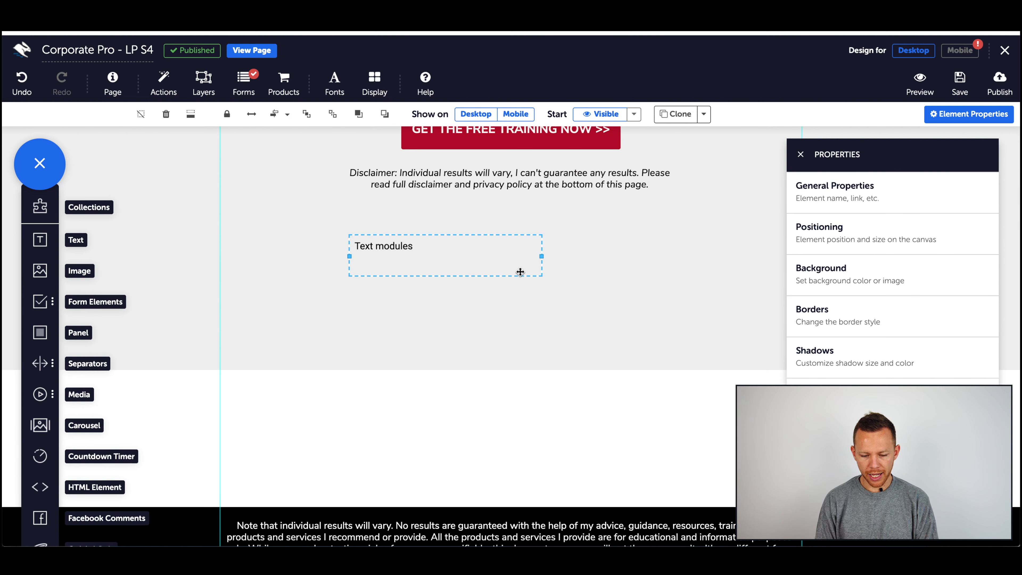
Step: Insert an image element beside the text using Screenshot 2019-10-12 at 13.45.10.png from the Media Gallery and resize it
drag(40, 271, 584, 262)
click(730, 332)
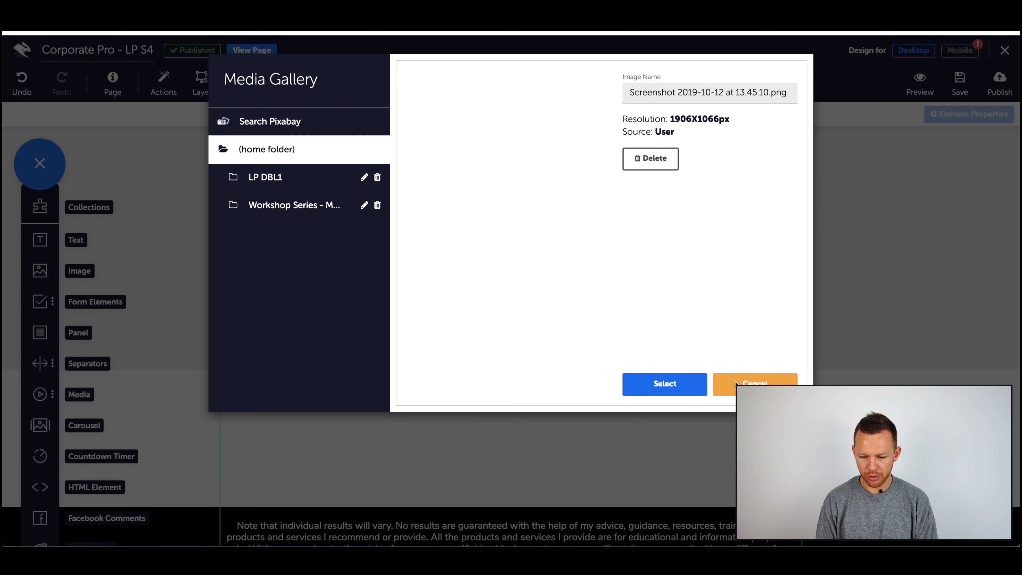
click(658, 383)
drag(584, 262, 834, 402)
drag(987, 469, 648, 283)
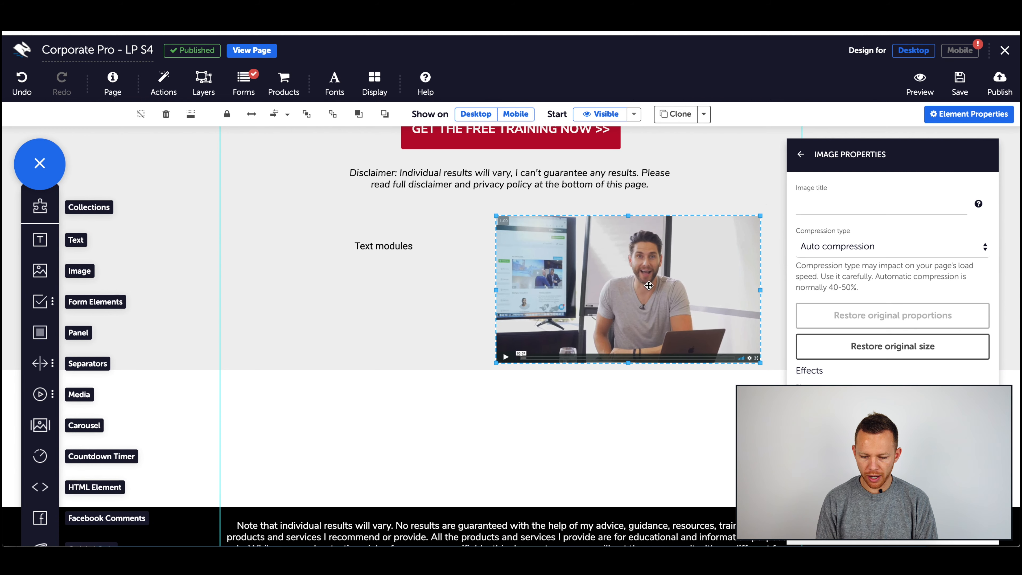
Step: Close the image properties and nudge the image slightly to the right
click(806, 154)
click(806, 154)
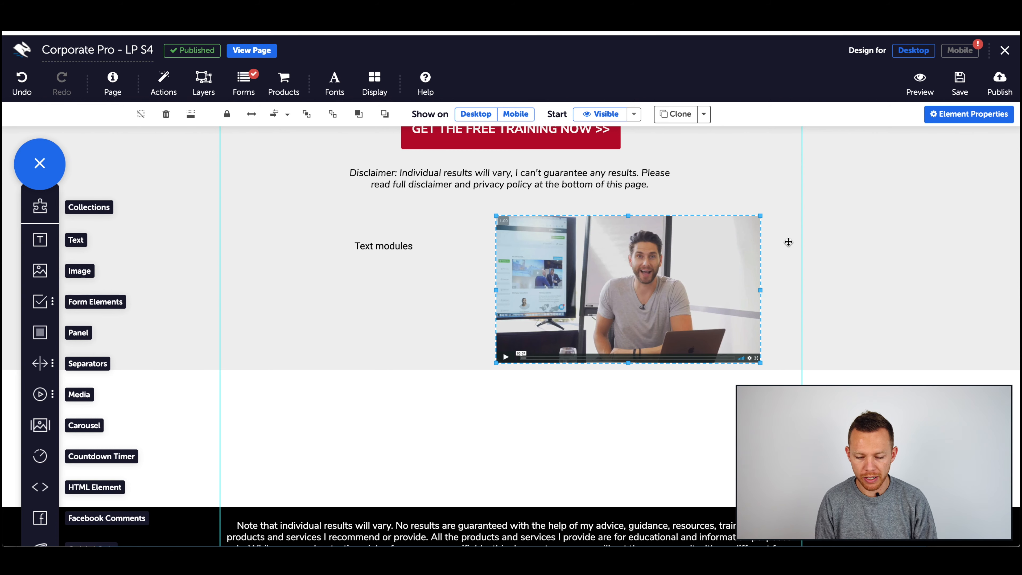
drag(686, 282, 705, 276)
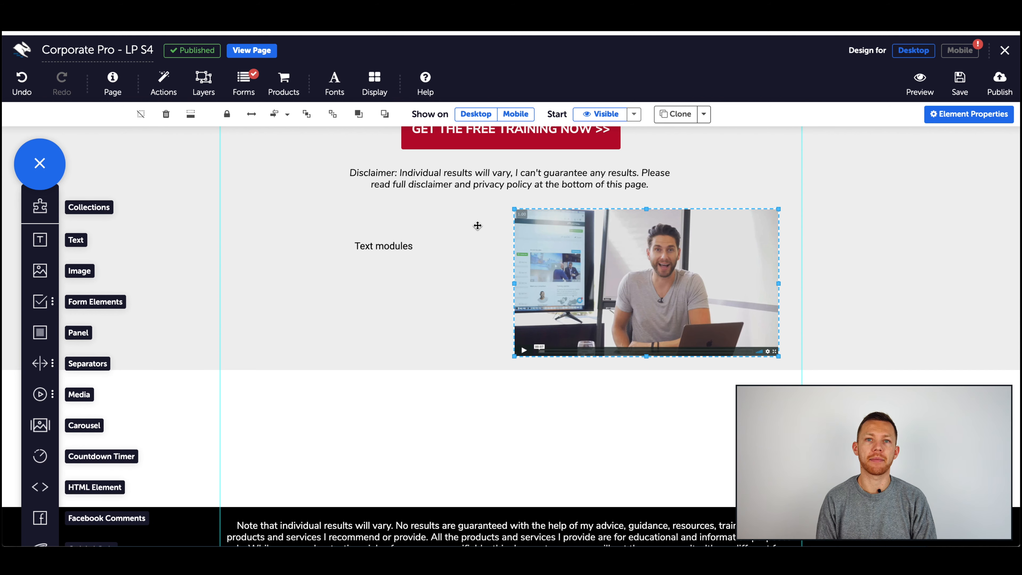
Step: Move the image lower and stretch the section taller, then undo both changes
mouse_move(667, 330)
mouse_down()
mouse_move(655, 319)
mouse_move(683, 341)
mouse_up()
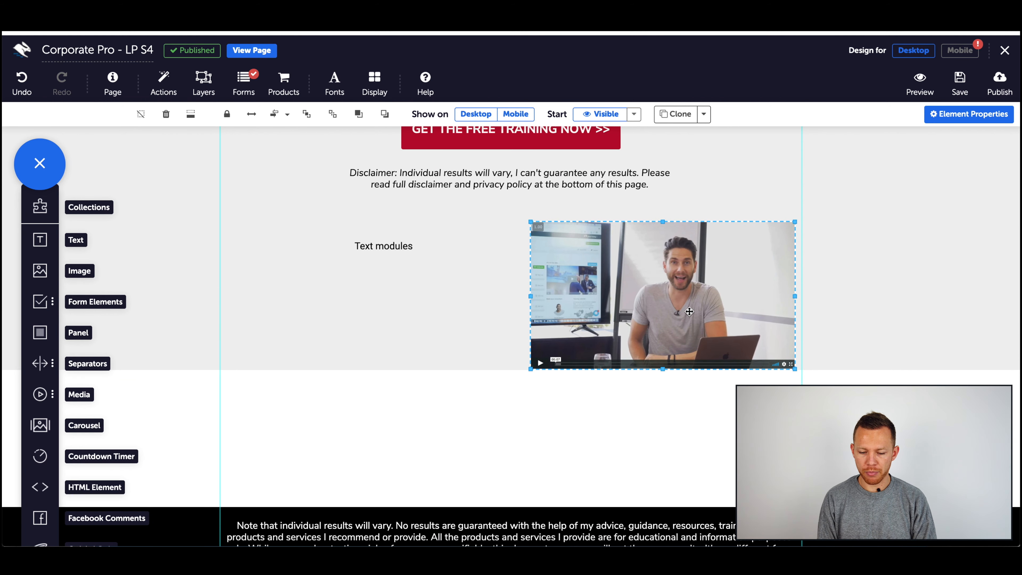
click(479, 361)
drag(510, 367, 510, 440)
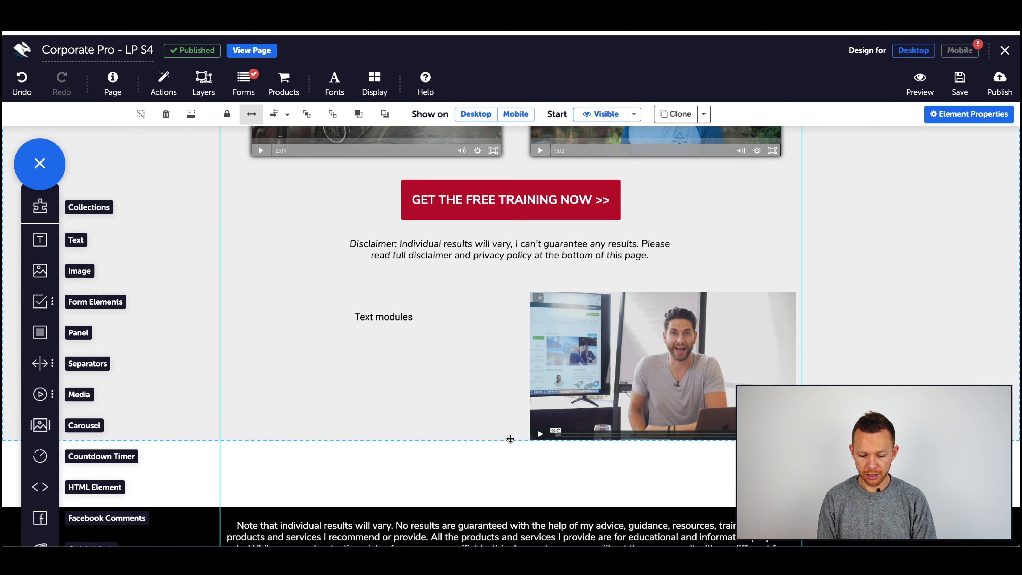
key(super+z)
key(super+z)
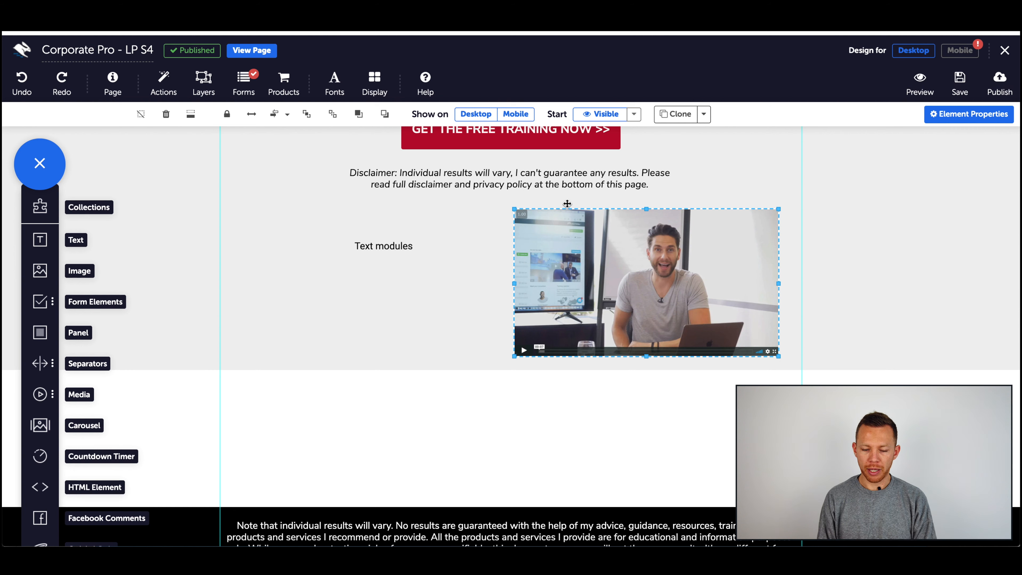
Step: Toggle the image's Show on Mobile setting, review the elements in the mobile design view, and return to desktop design
click(521, 116)
click(476, 115)
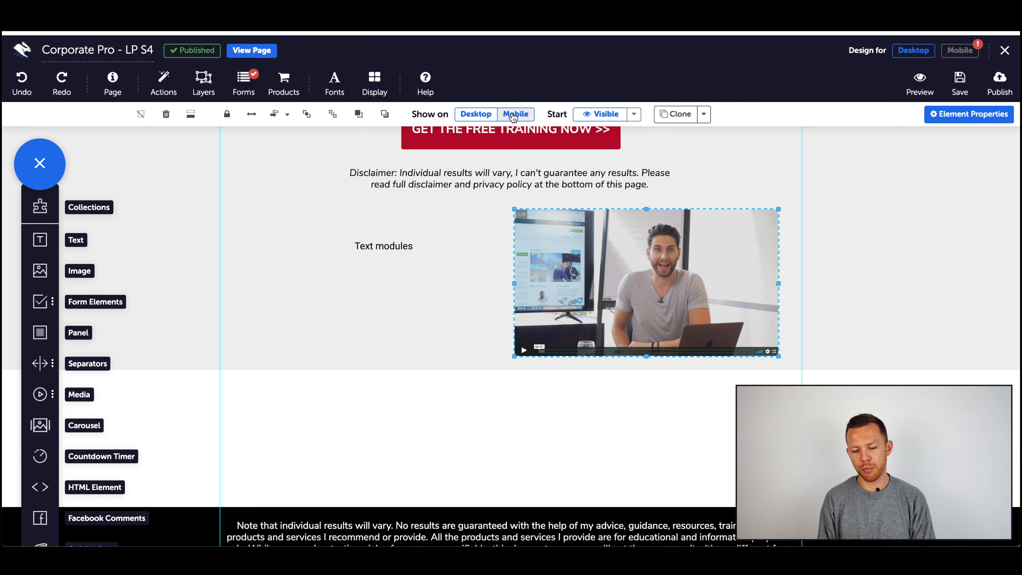
click(960, 51)
scroll(519, 343, down, 10)
drag(499, 396, 560, 361)
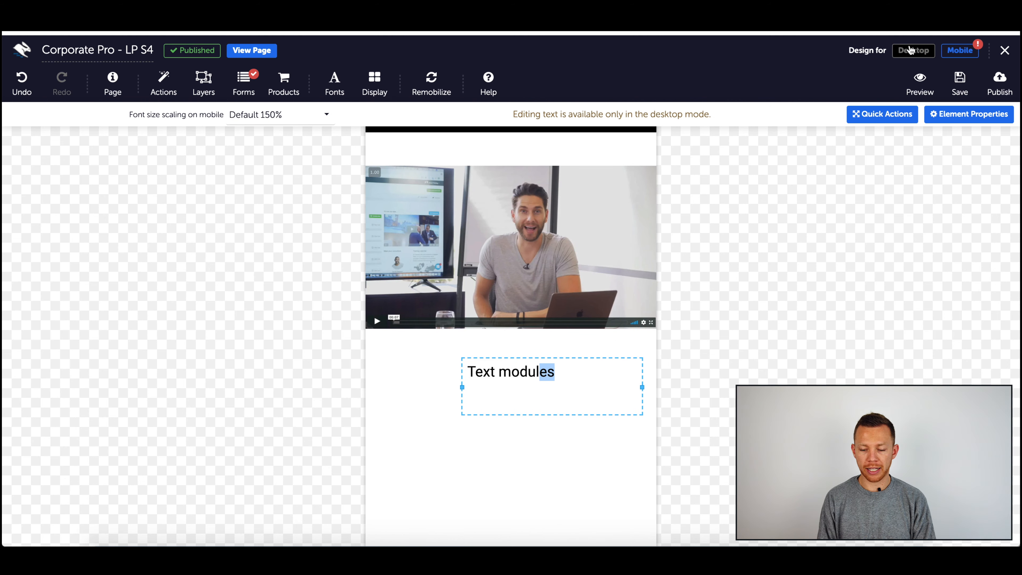
scroll(573, 284, up, 3)
scroll(572, 283, up, 4)
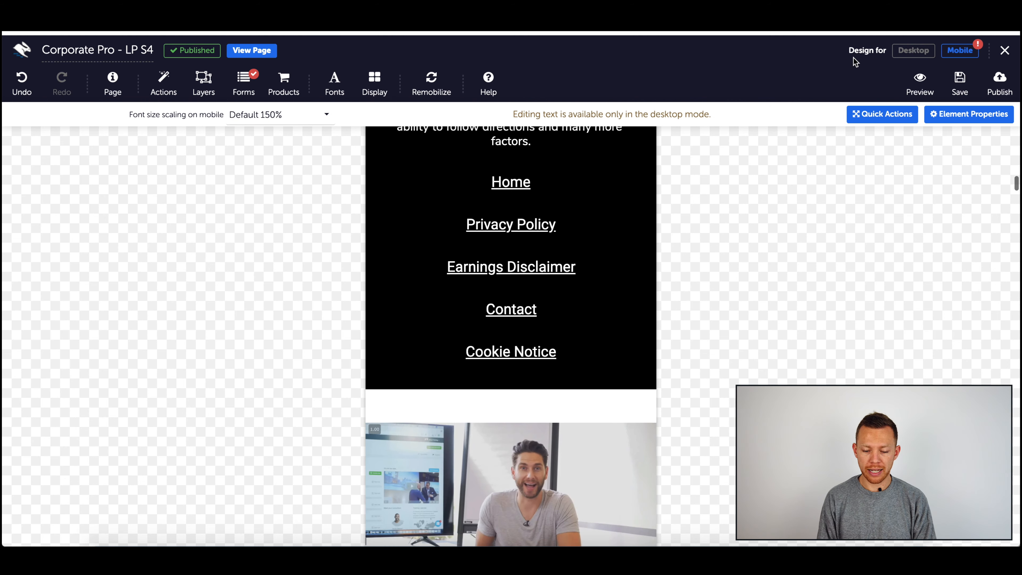
click(913, 50)
scroll(710, 270, up, 1)
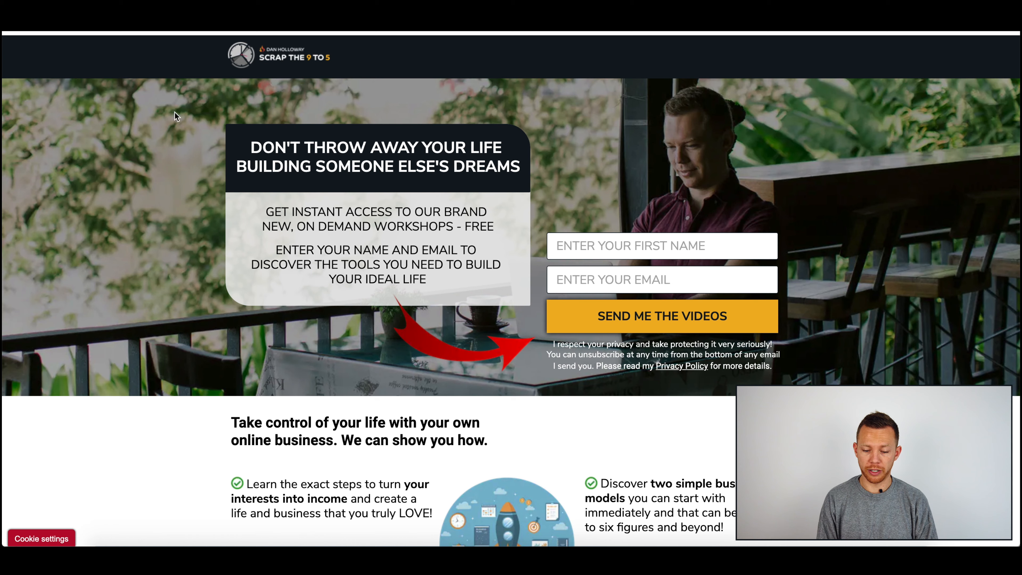
Step: Inspect the live landing page in the browser's mobile device emulation, then close the developer tools
right_click(843, 356)
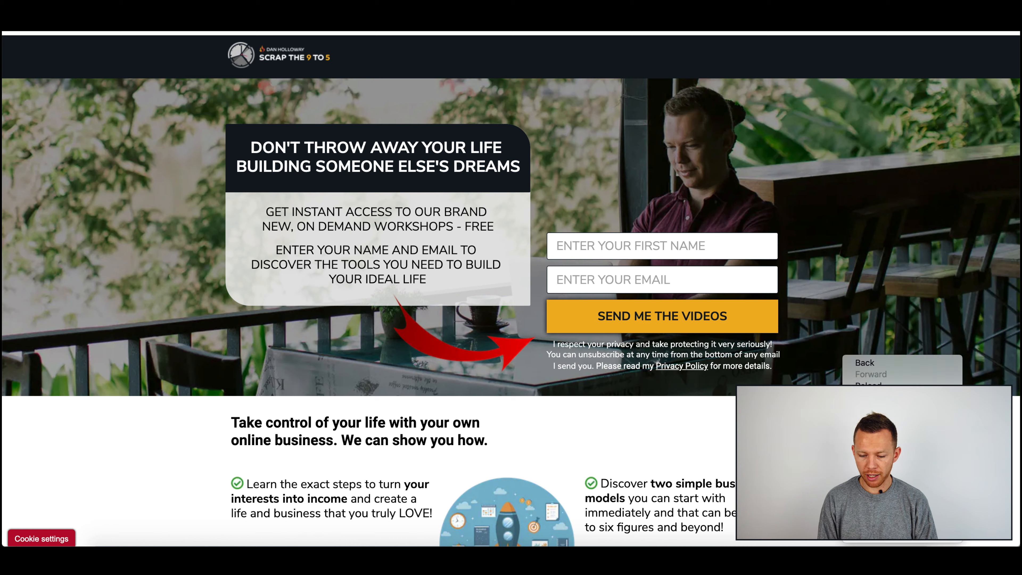
click(866, 535)
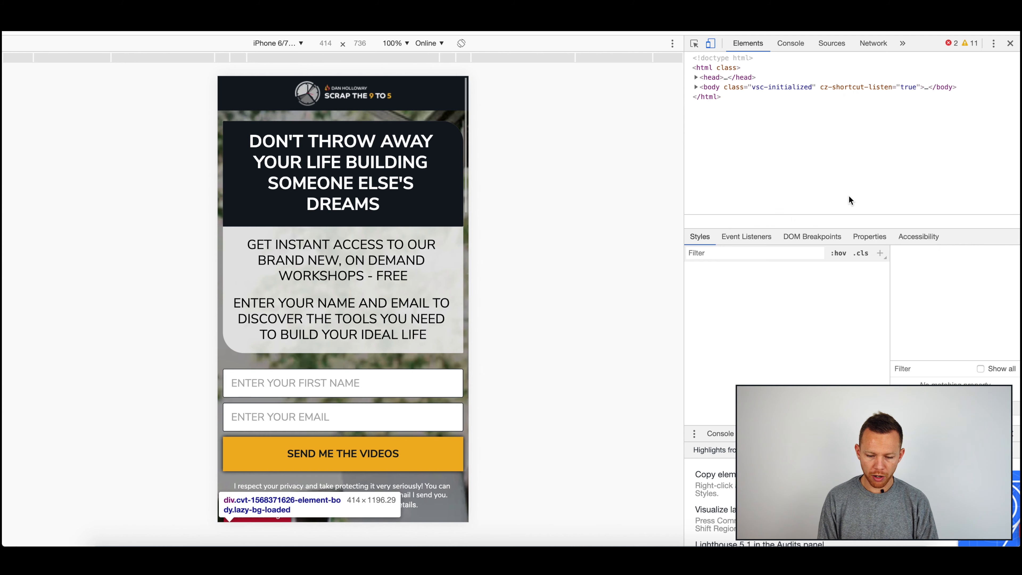
scroll(415, 205, down, 5)
scroll(415, 206, up, 5)
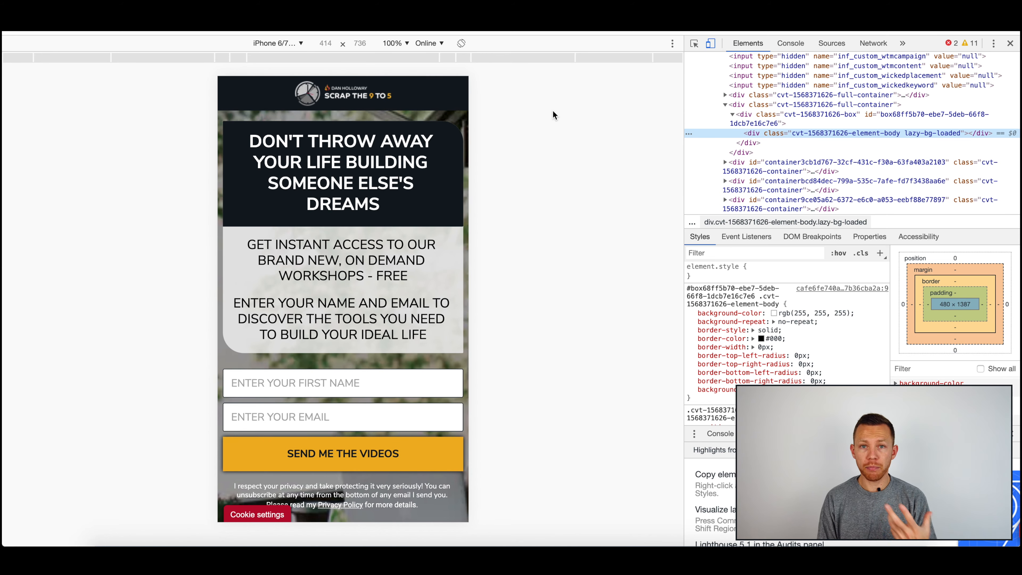
click(1010, 44)
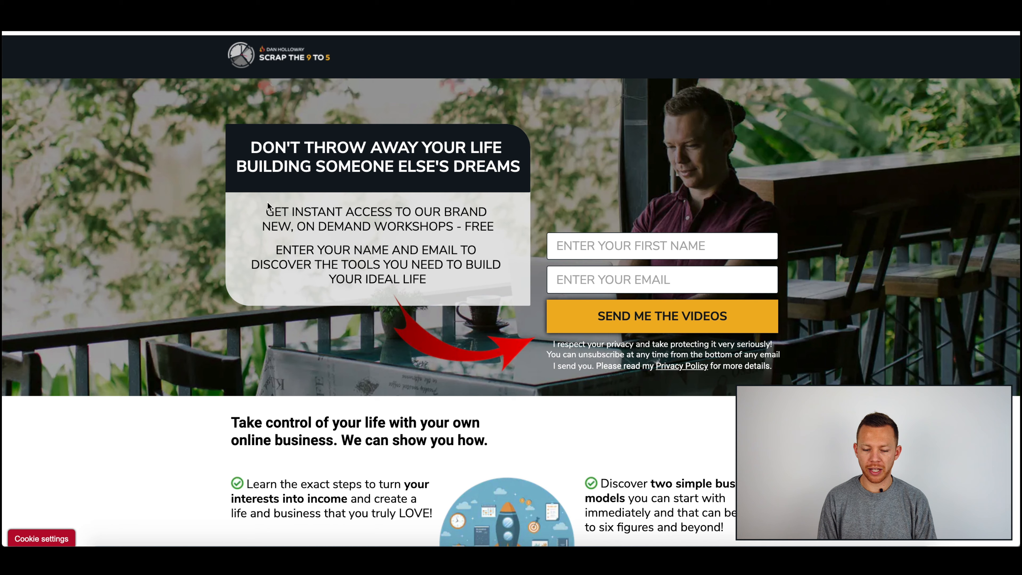
right_click(890, 325)
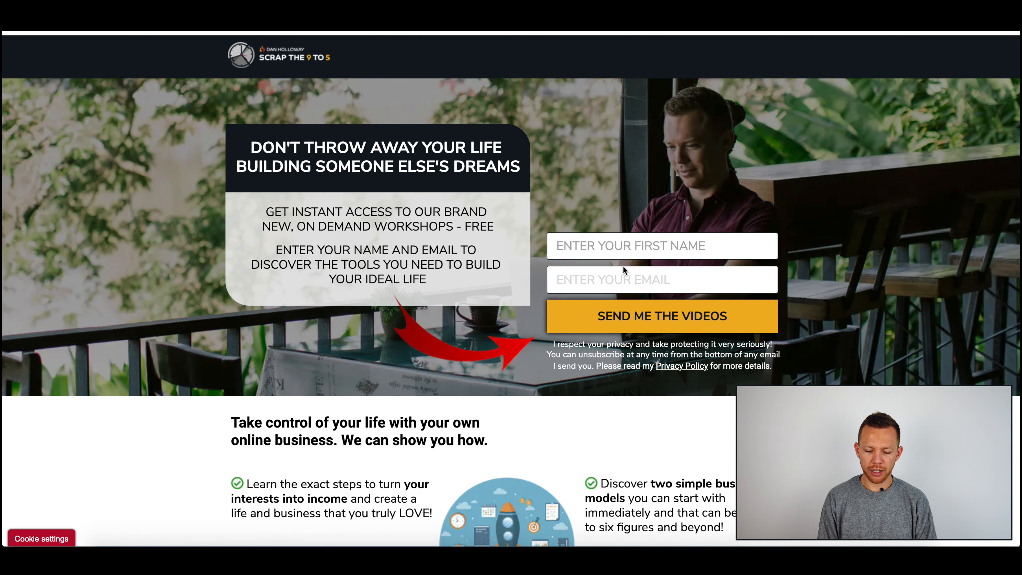
Step: Scroll through the live landing page again in the browser's mobile device emulation
click(922, 431)
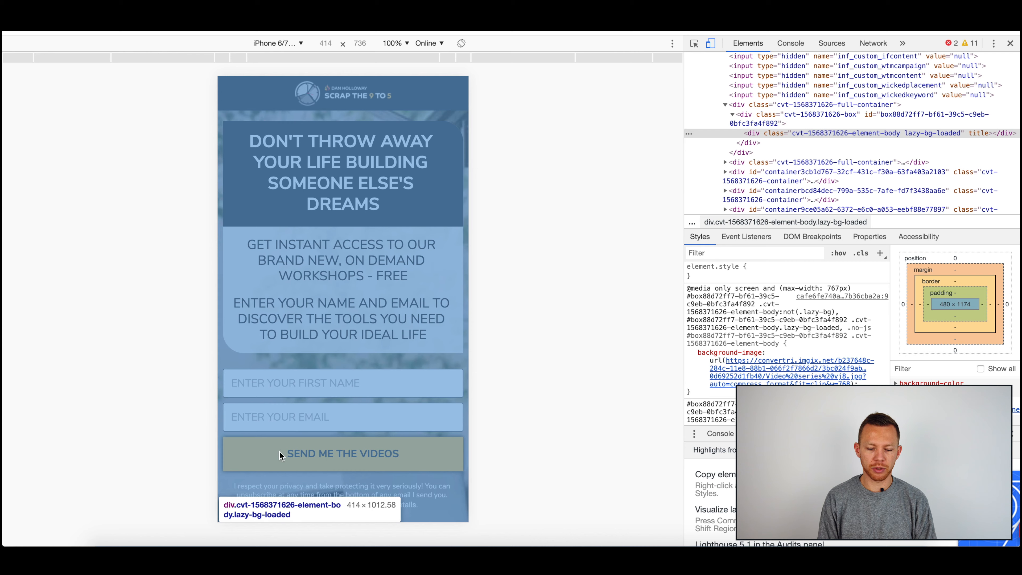
click(291, 345)
scroll(321, 308, down, 1)
scroll(314, 364, down, 8)
scroll(315, 364, up, 3)
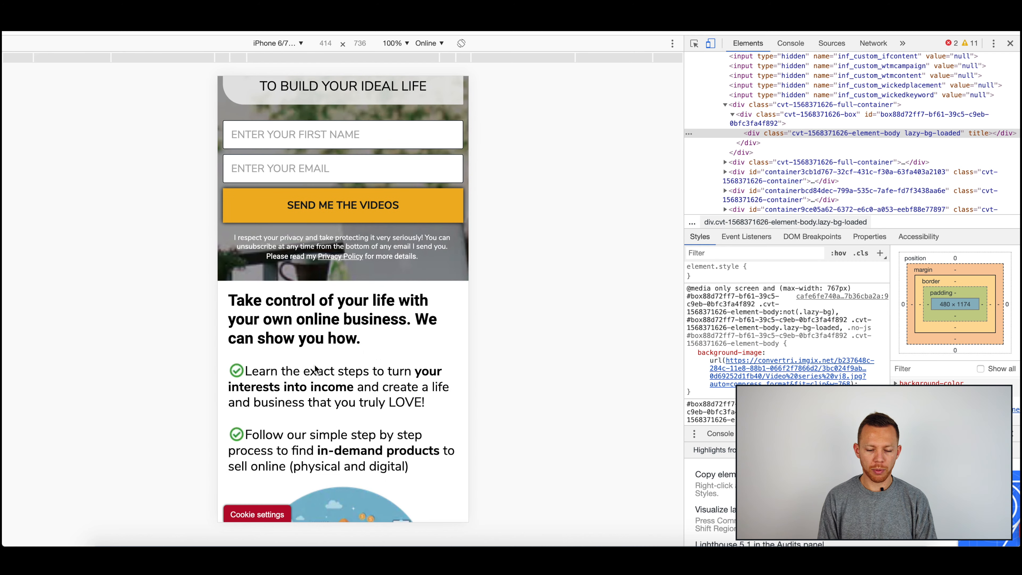
scroll(324, 355, up, 5)
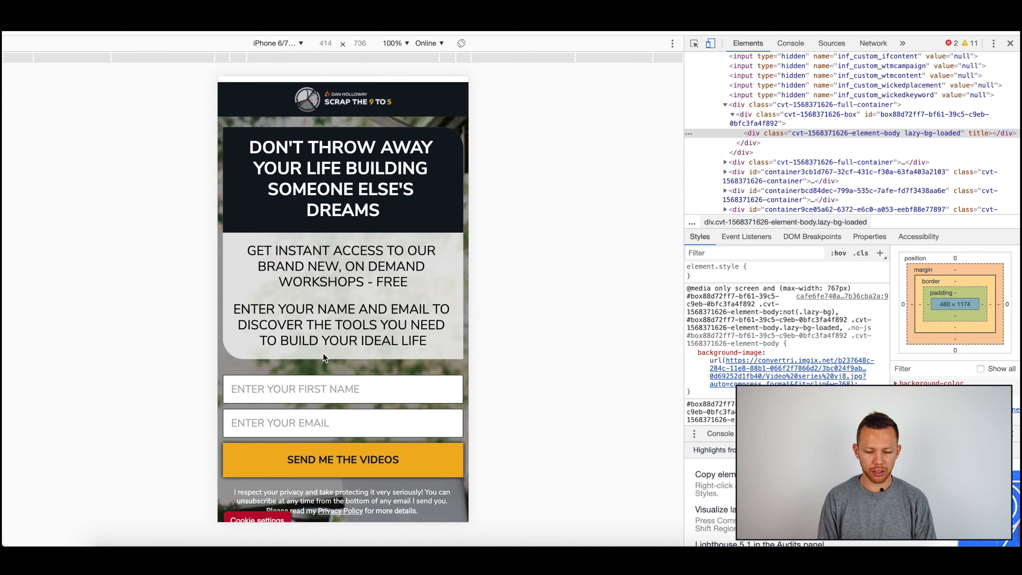
scroll(318, 226, down, 4)
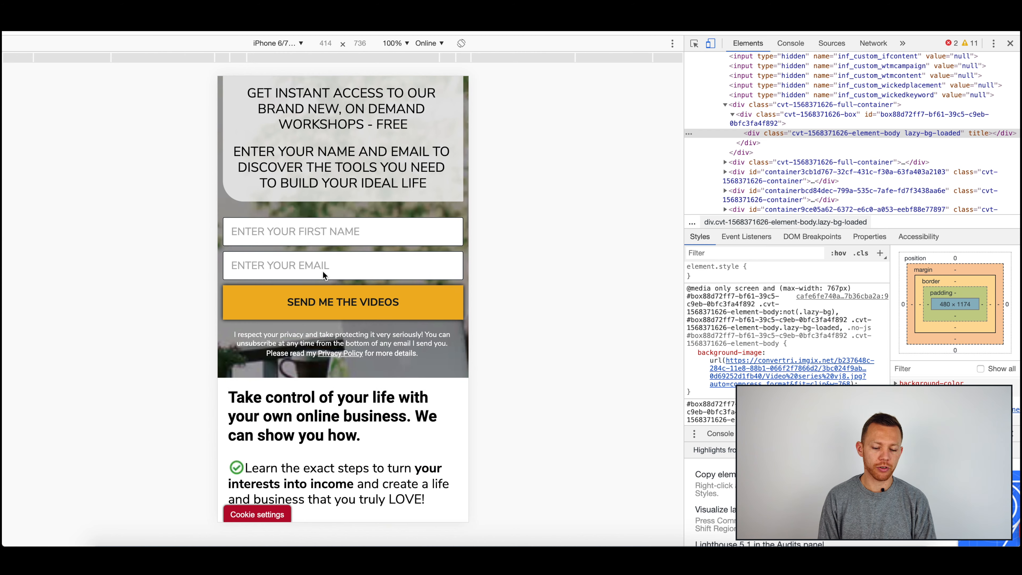
scroll(339, 321, down, 2)
scroll(340, 321, down, 10)
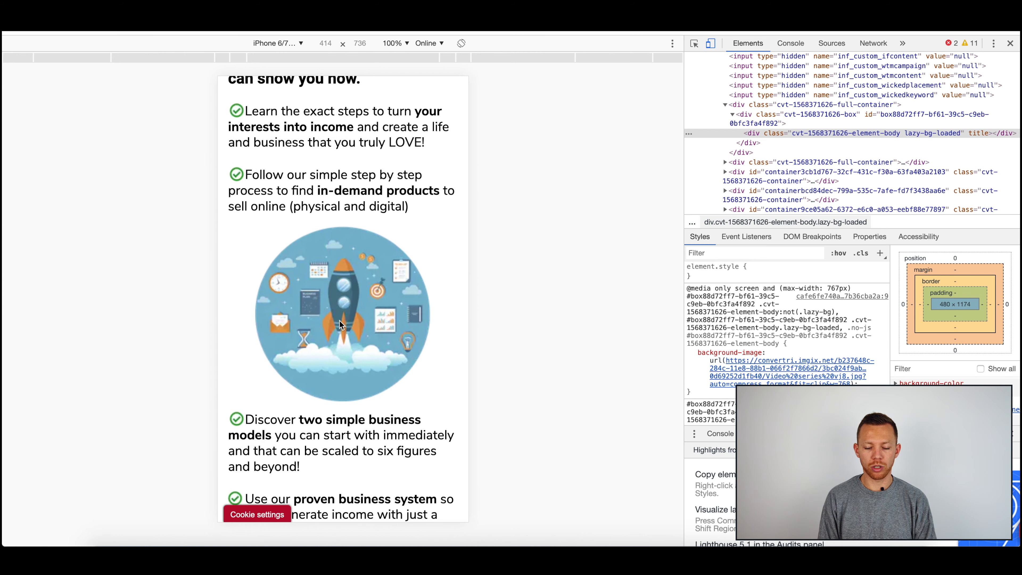
scroll(339, 320, up, 4)
scroll(339, 321, down, 9)
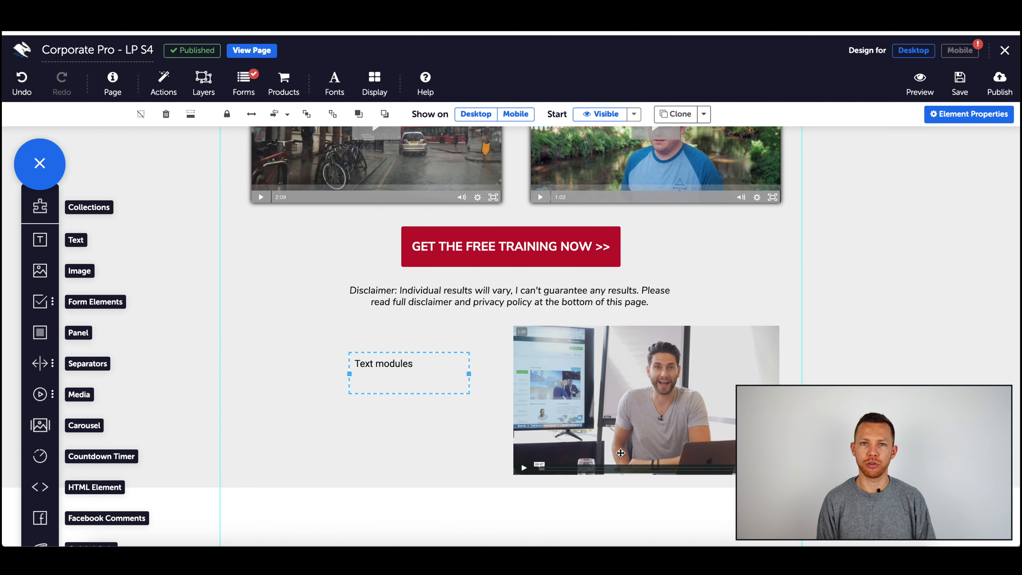
Step: Leave the page editor without saving and open the Steve & Dan Shows funnel from the funnels list
scroll(621, 453, up, 3)
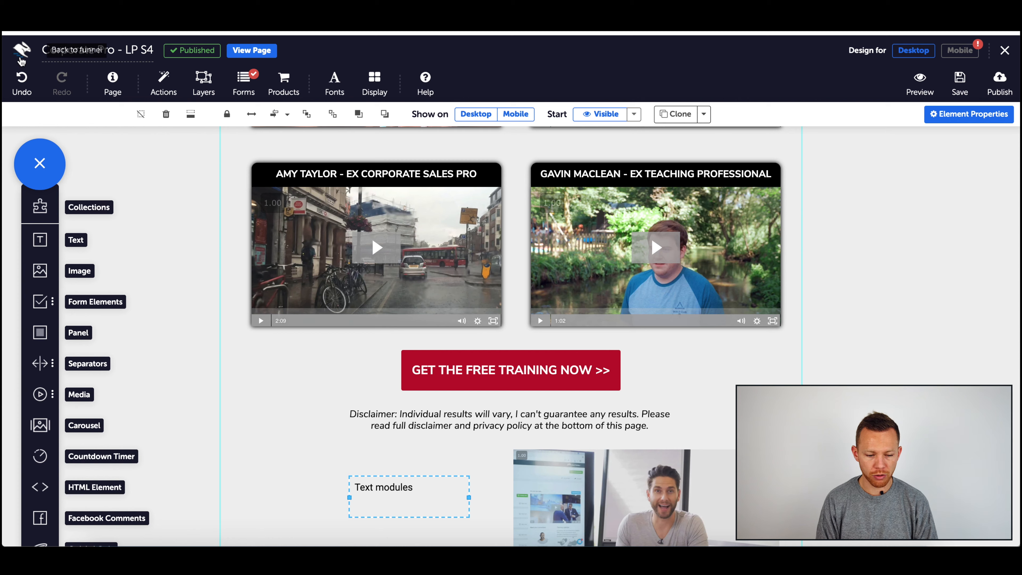
click(21, 50)
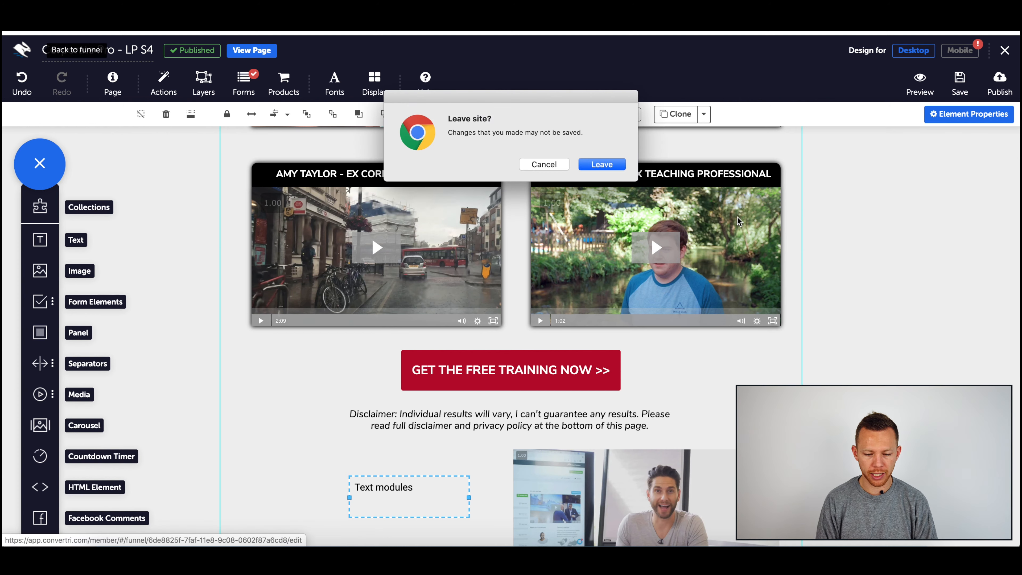
click(602, 165)
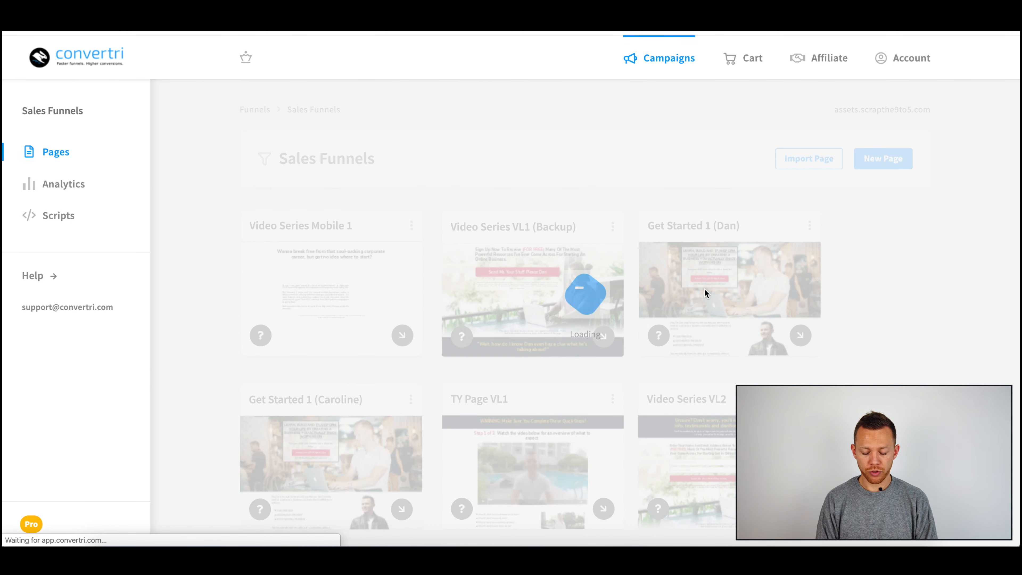
click(252, 108)
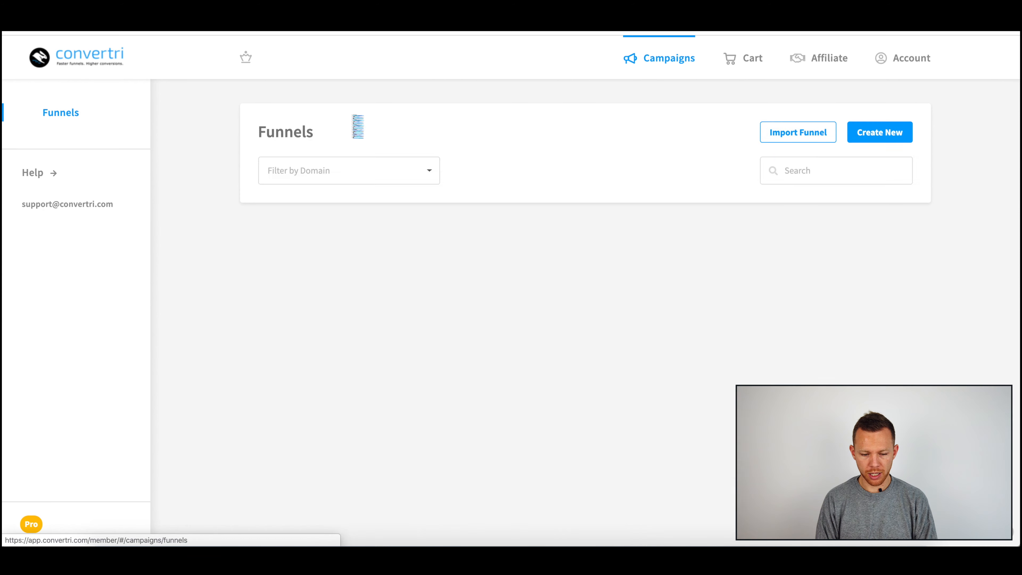
scroll(627, 322, down, 8)
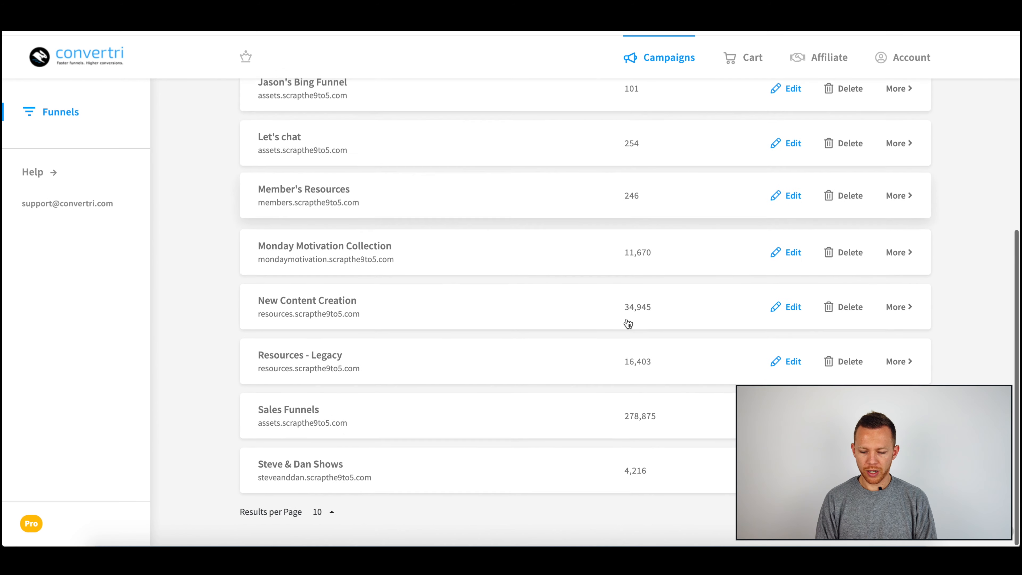
click(484, 481)
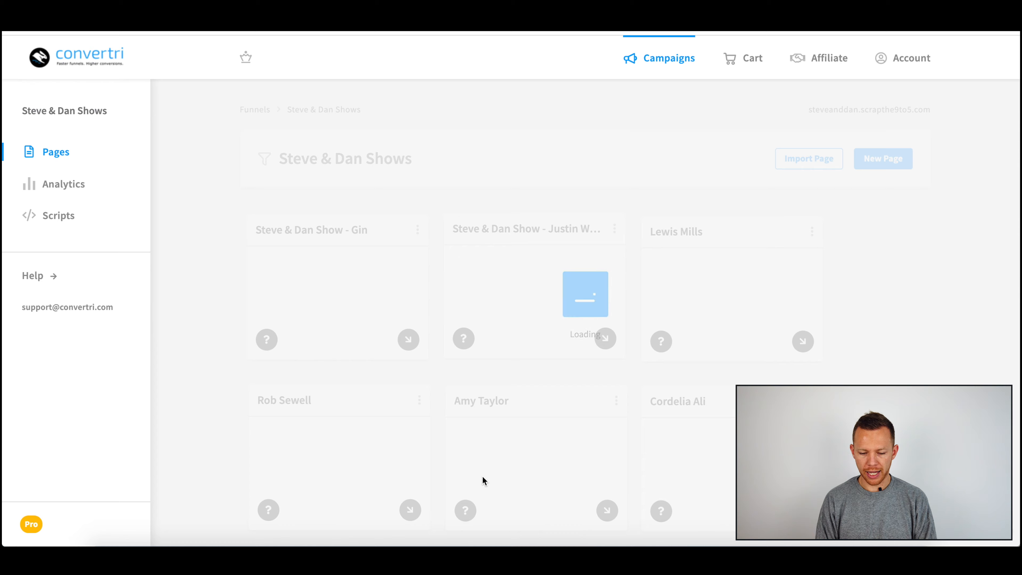
Step: Review the account's domains and open the options for mondaymotivation.scrapthe9to5.com, then close them
click(913, 59)
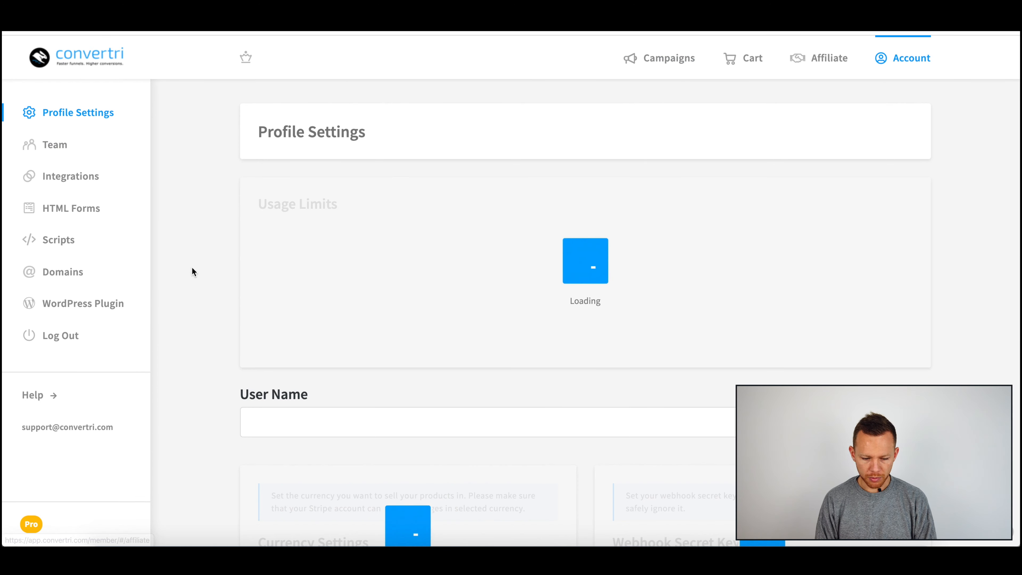
click(62, 275)
scroll(651, 262, down, 5)
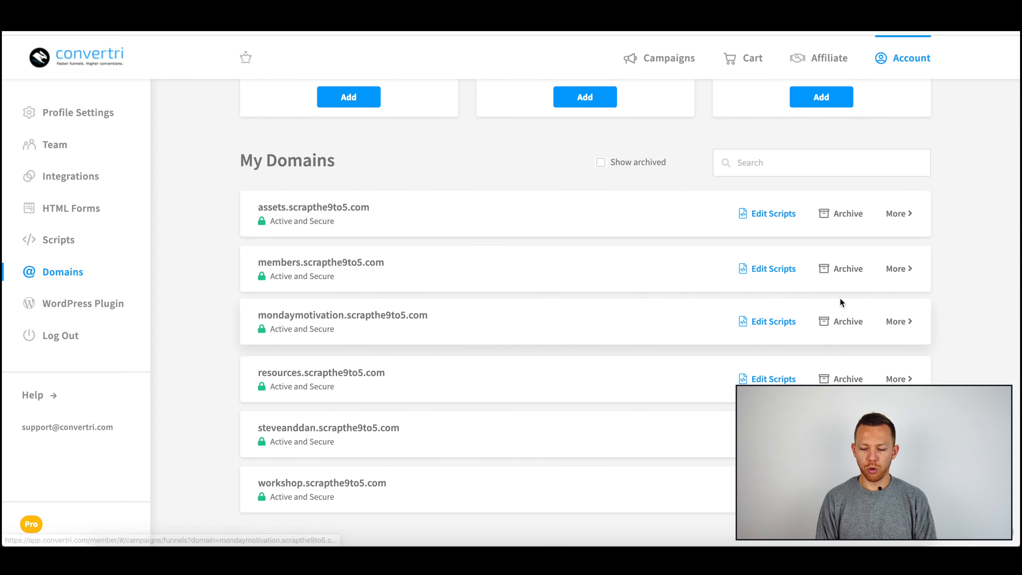
click(911, 326)
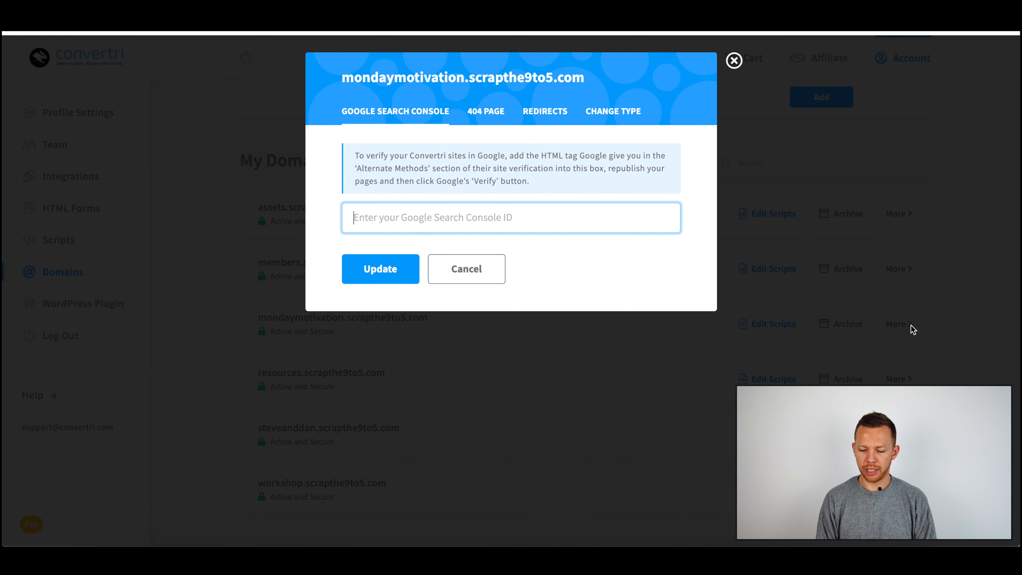
click(735, 60)
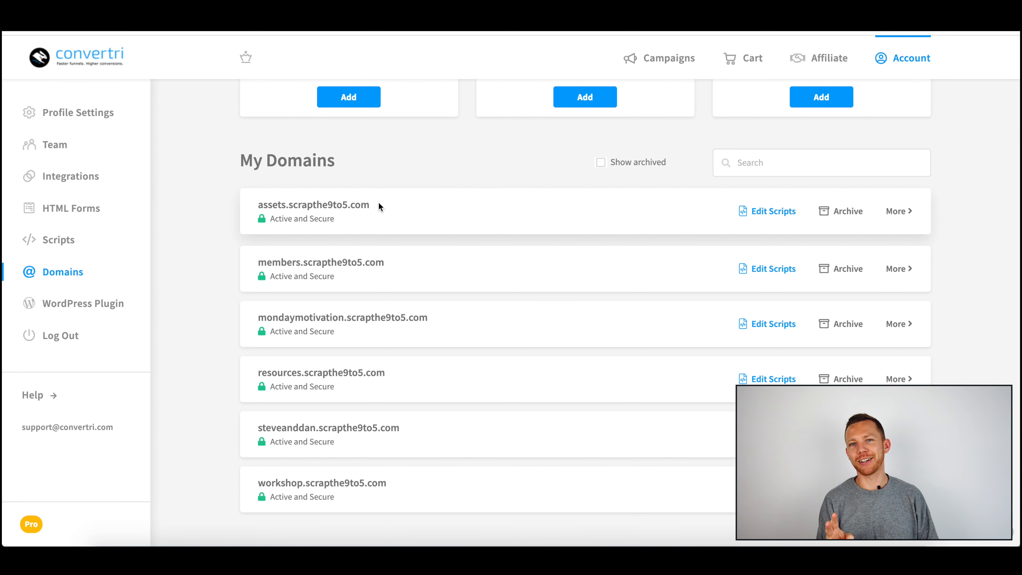
Step: Open the Scrap the 9 to 5 website in a new tab and browse its How it works page
scroll(379, 206, up, 5)
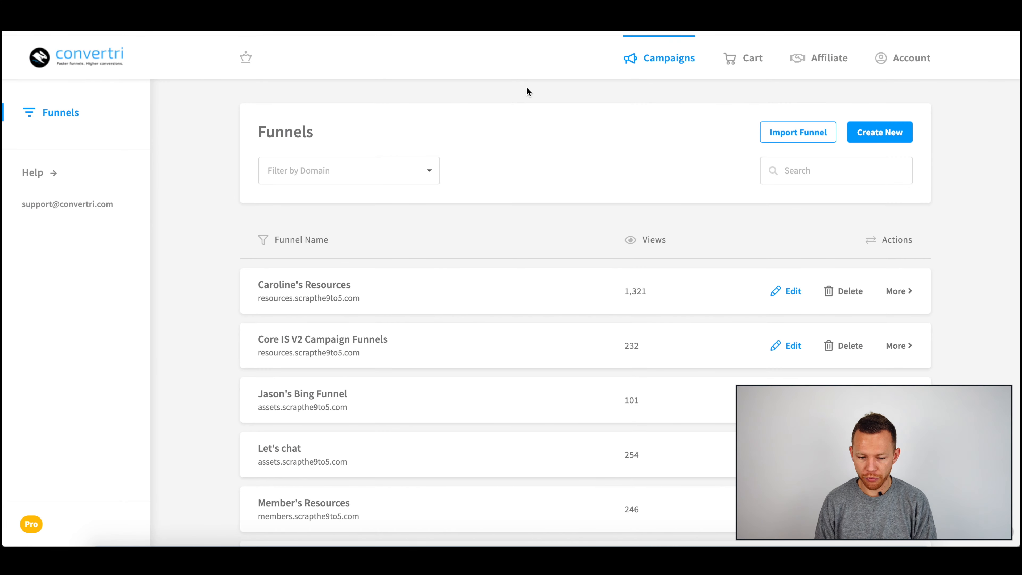
key(super+t)
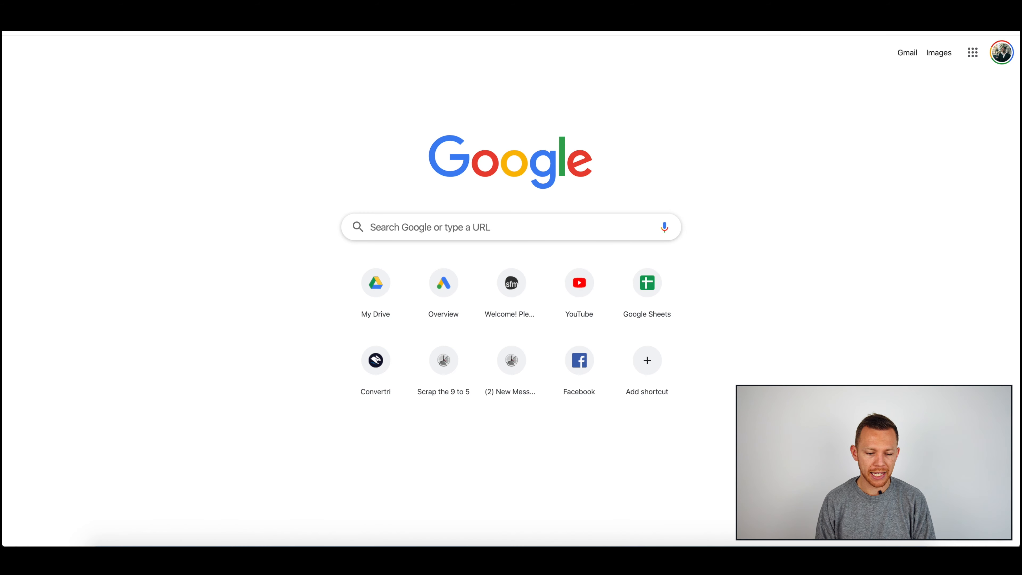
text(scrap)
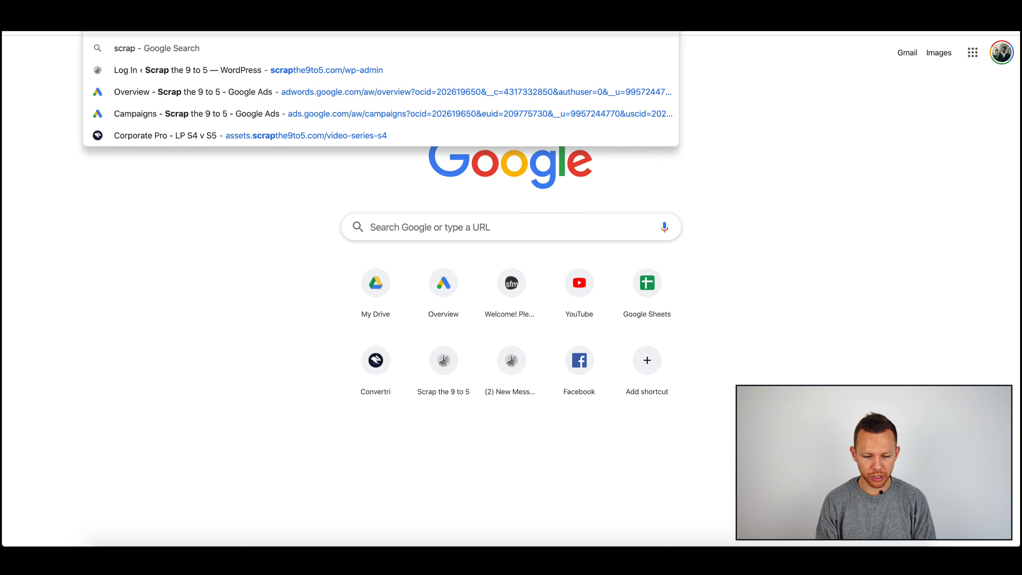
key(Down)
key(Return)
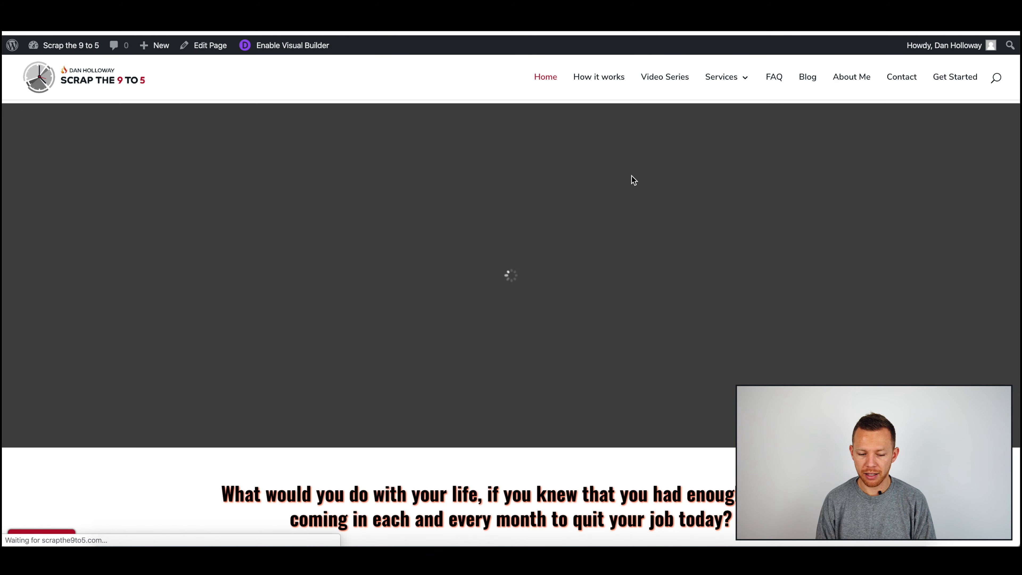
scroll(628, 193, down, 2)
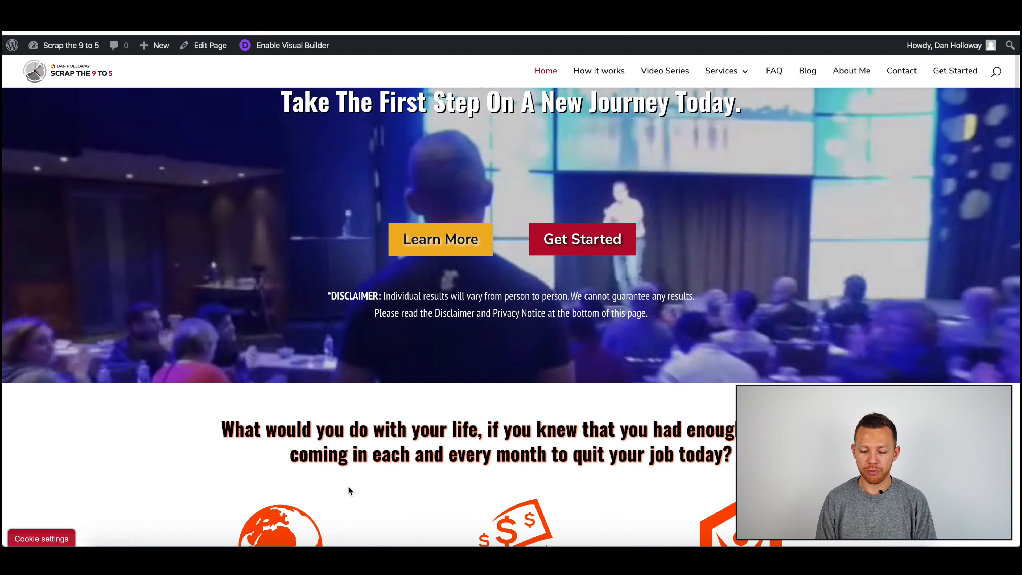
scroll(669, 269, down, 10)
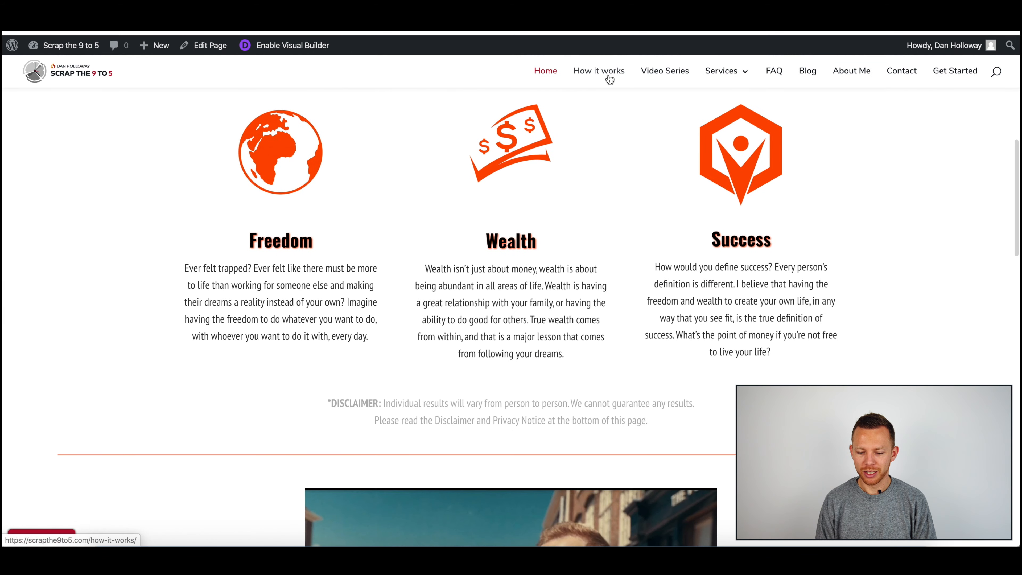
click(609, 76)
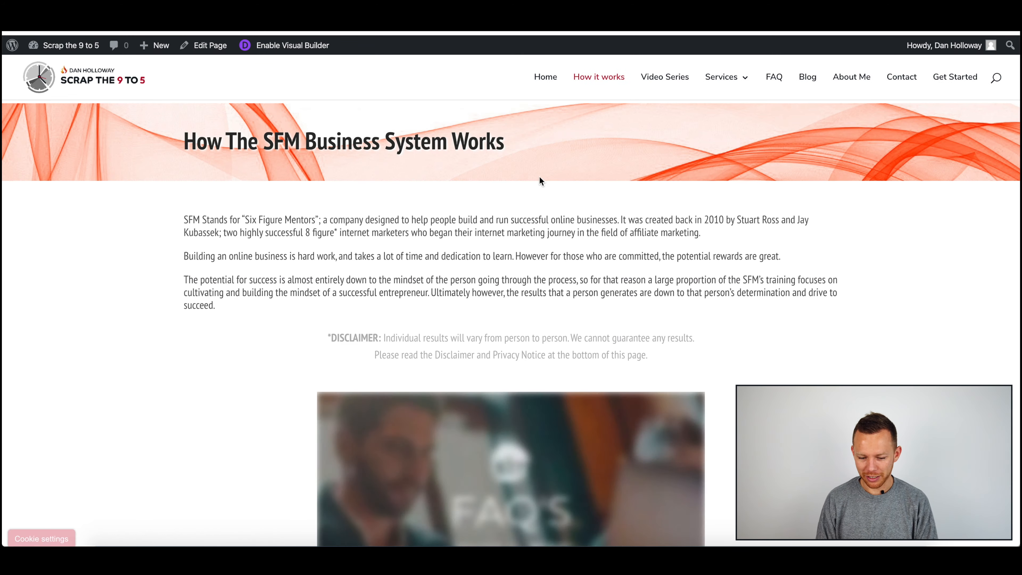
scroll(513, 154, down, 1)
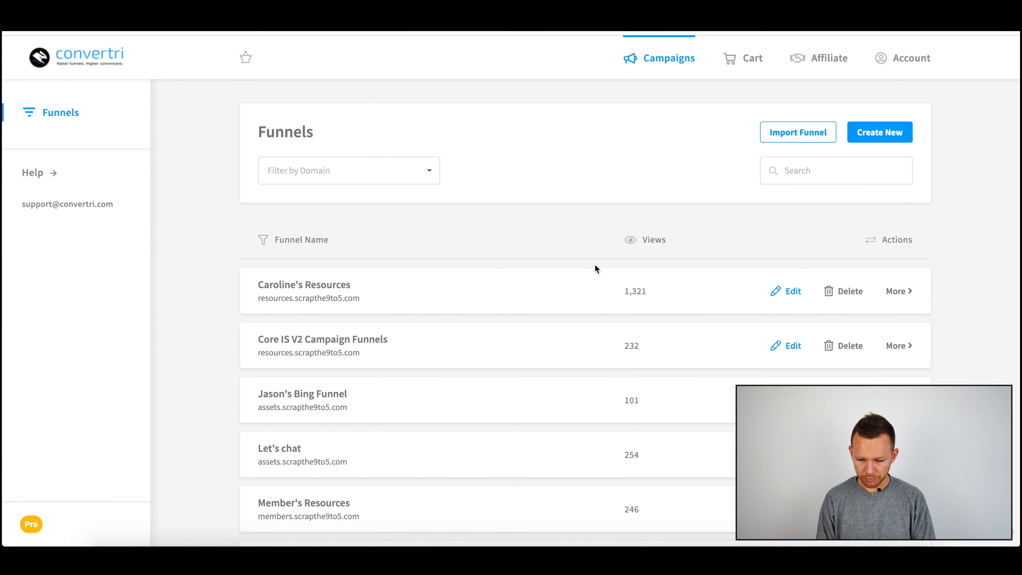
Step: Open the Member's Resources funnel and browse the templates for a new page
scroll(690, 185, down, 8)
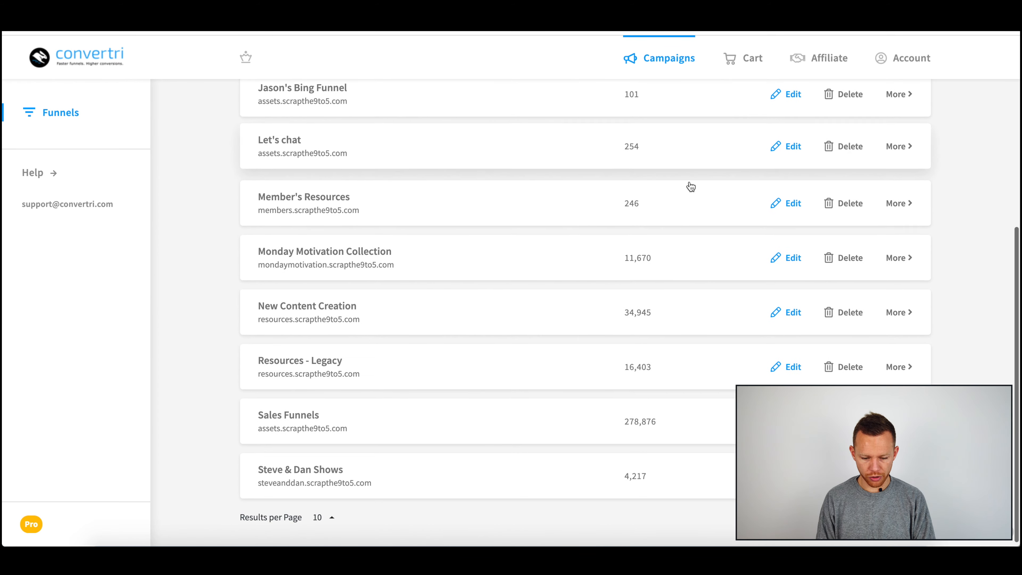
scroll(573, 299, up, 6)
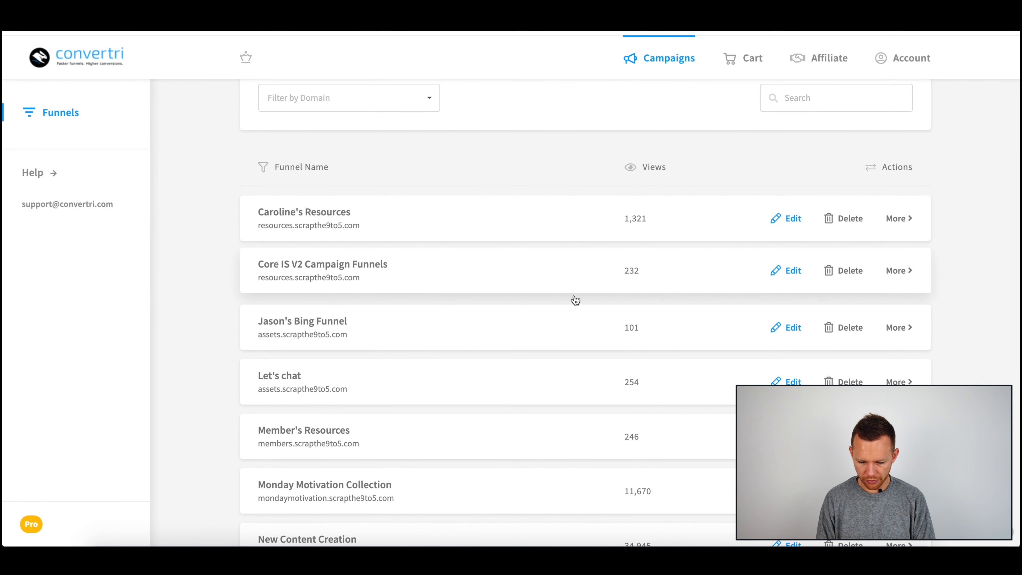
scroll(575, 301, down, 2)
click(494, 377)
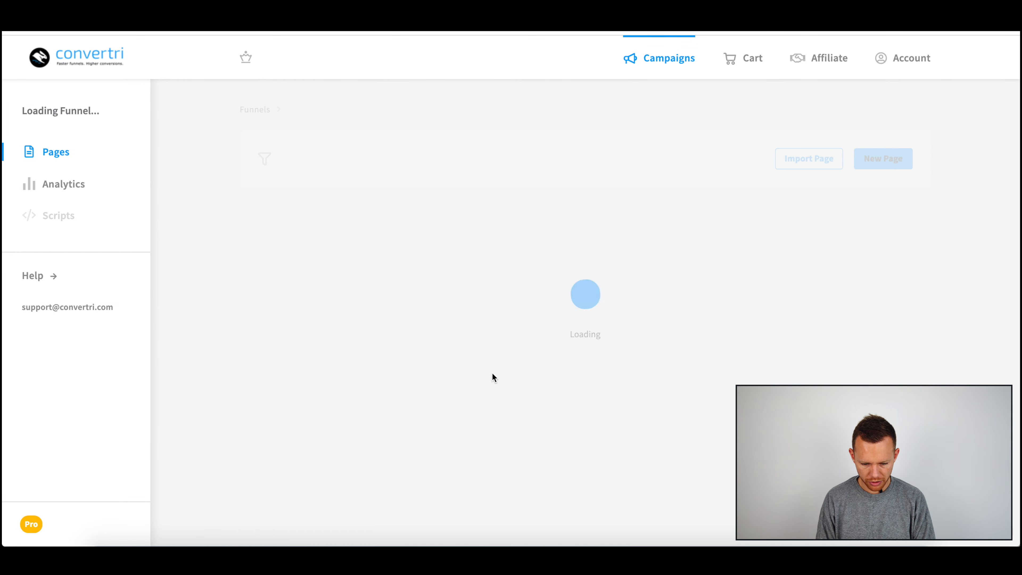
click(887, 165)
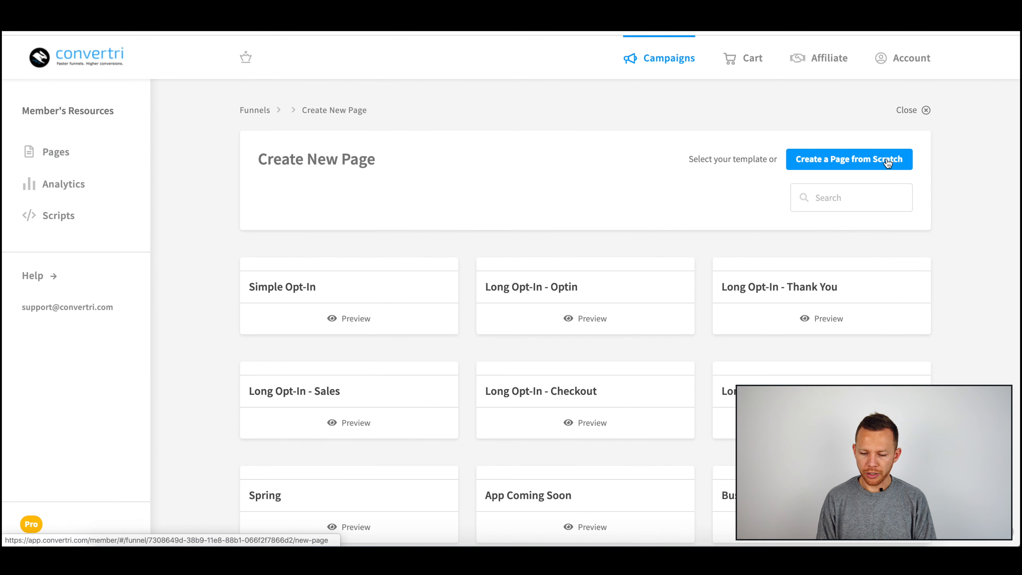
click(888, 162)
scroll(806, 322, down, 5)
scroll(790, 281, up, 5)
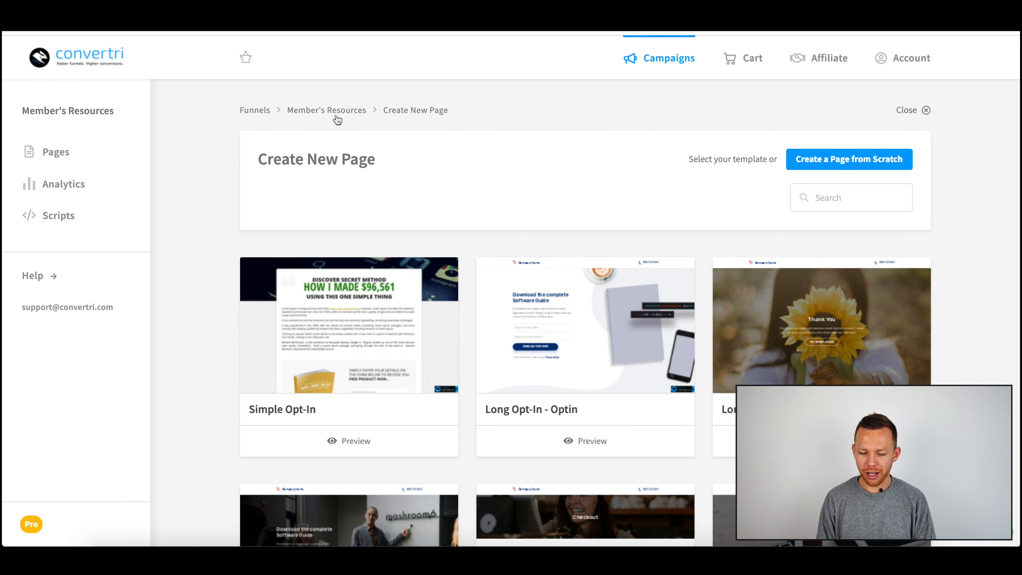
Step: Return to the Member's Resources funnel, open the Import Page dialog and cancel it
click(354, 111)
click(826, 161)
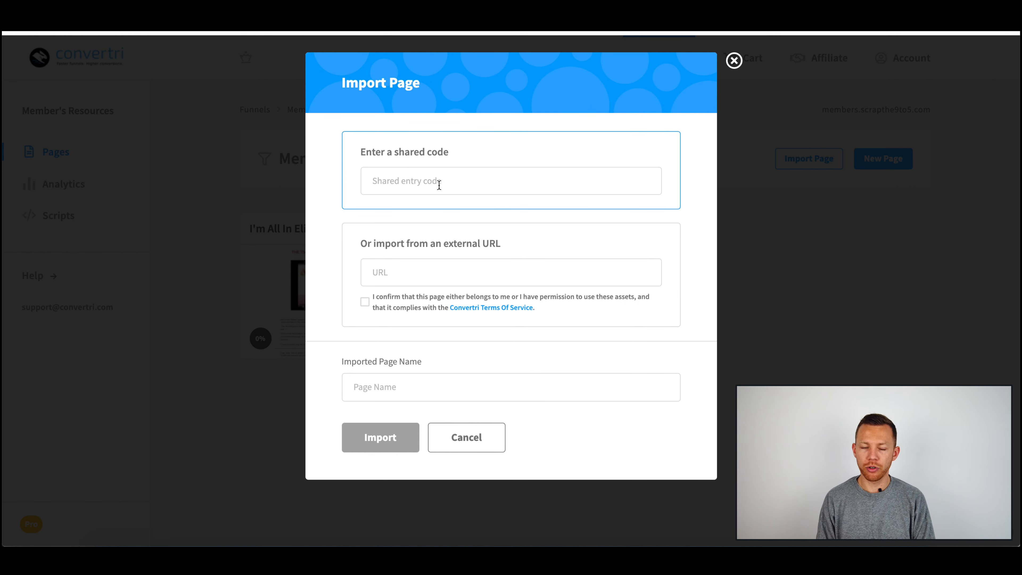
click(446, 272)
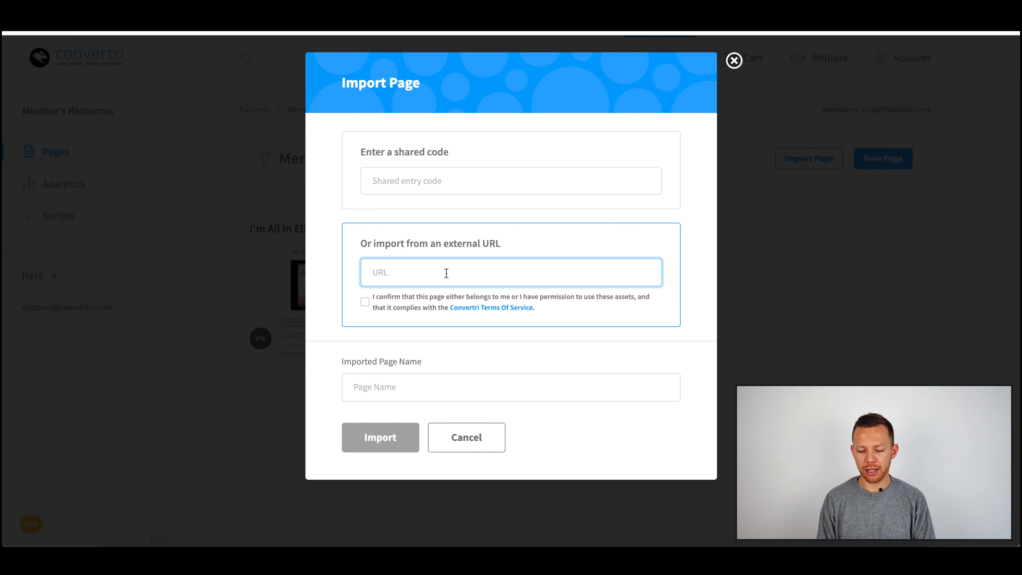
click(487, 439)
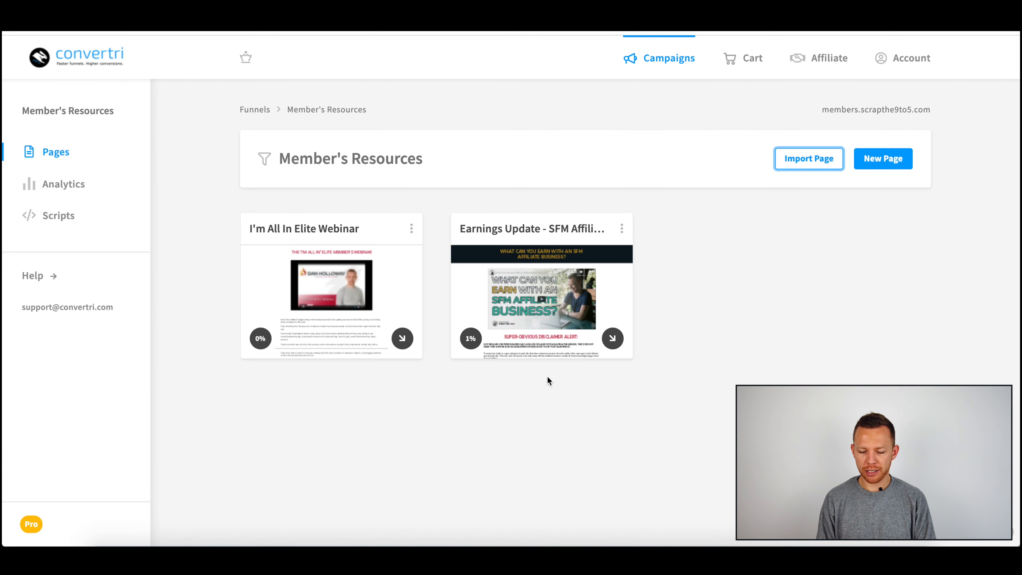
Step: Share the I'm All In Elite Webinar page to generate its share link and share code
click(412, 228)
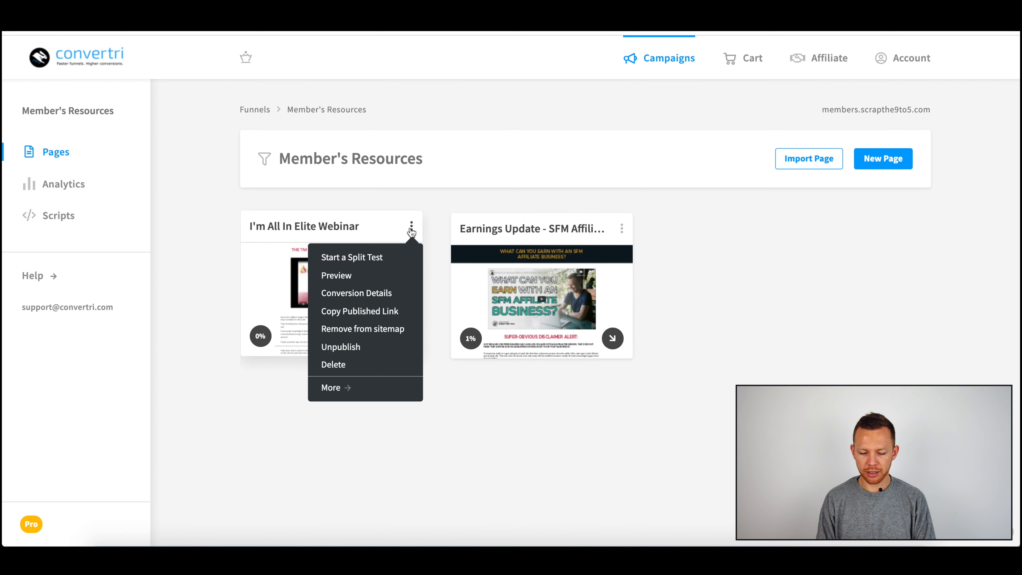
click(356, 393)
click(623, 172)
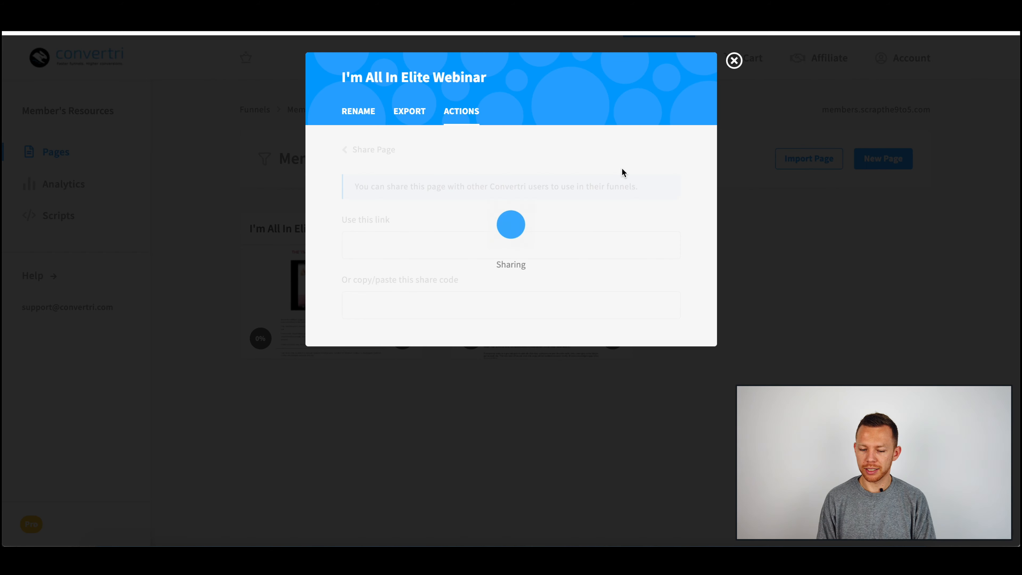
click(467, 314)
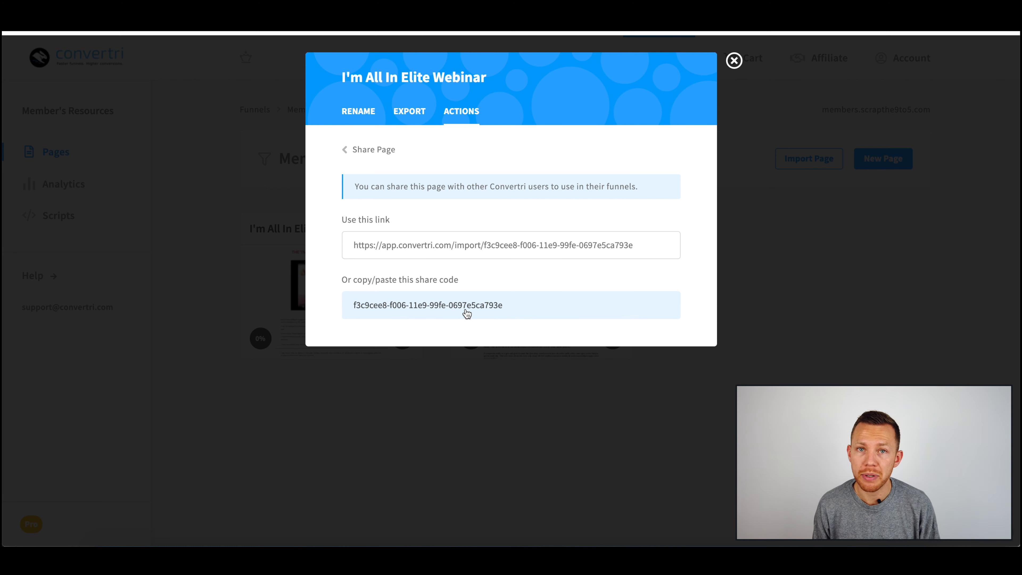
Step: Try pasting the share code into the Import Page dialog, then clear it and close the dialog
click(734, 60)
click(813, 159)
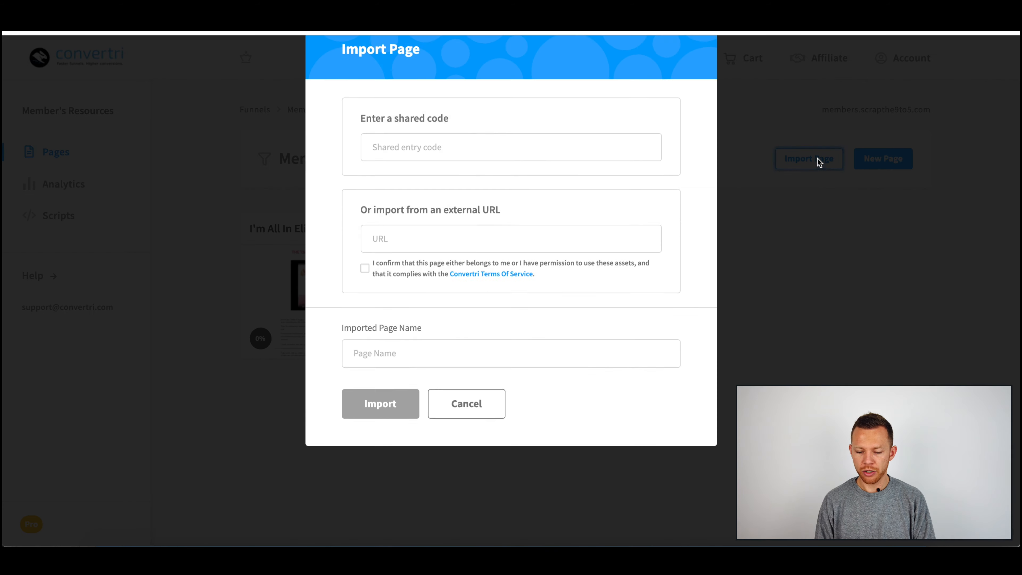
click(484, 188)
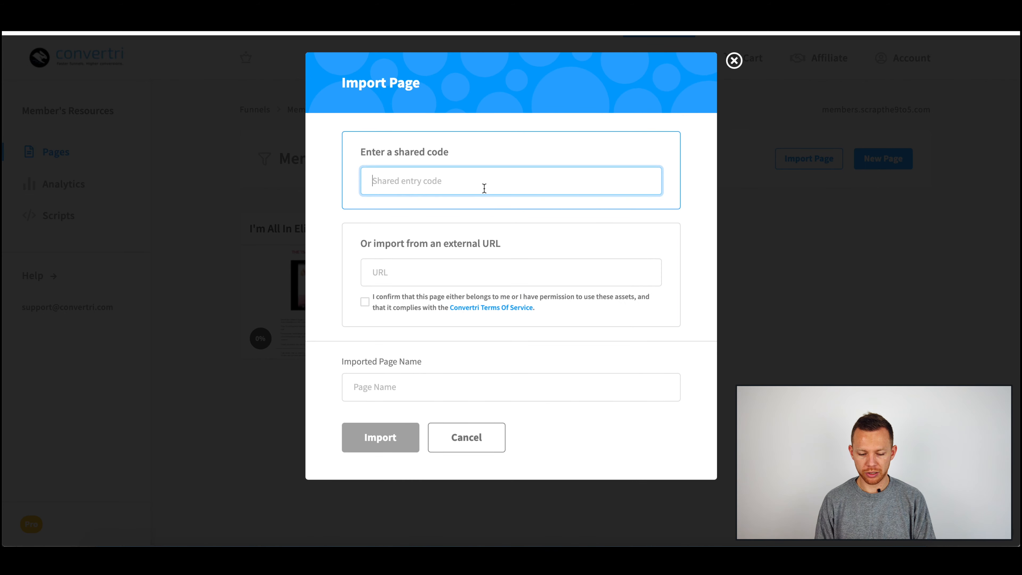
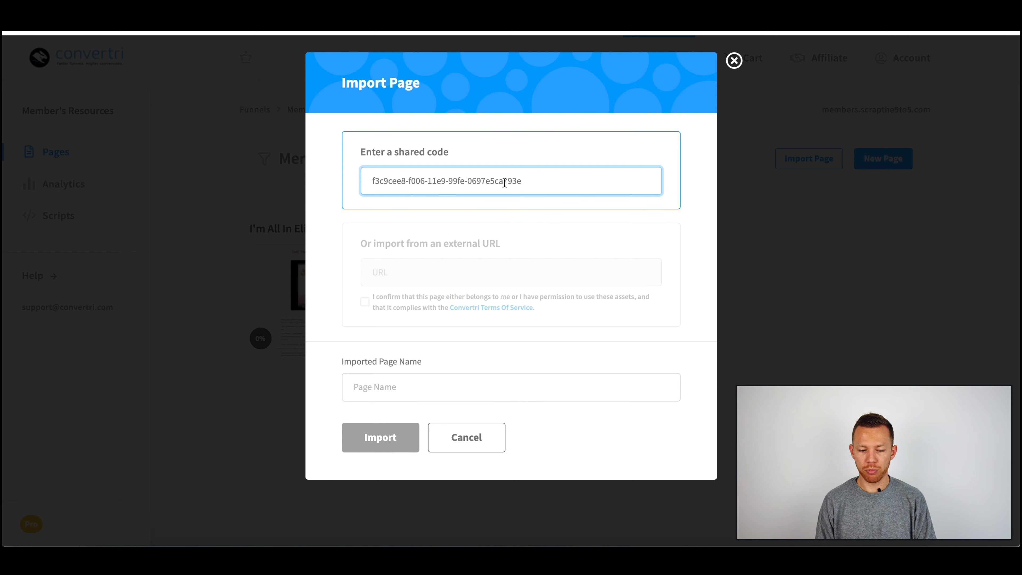
key(ctrl+a)
key(ctrl+c)
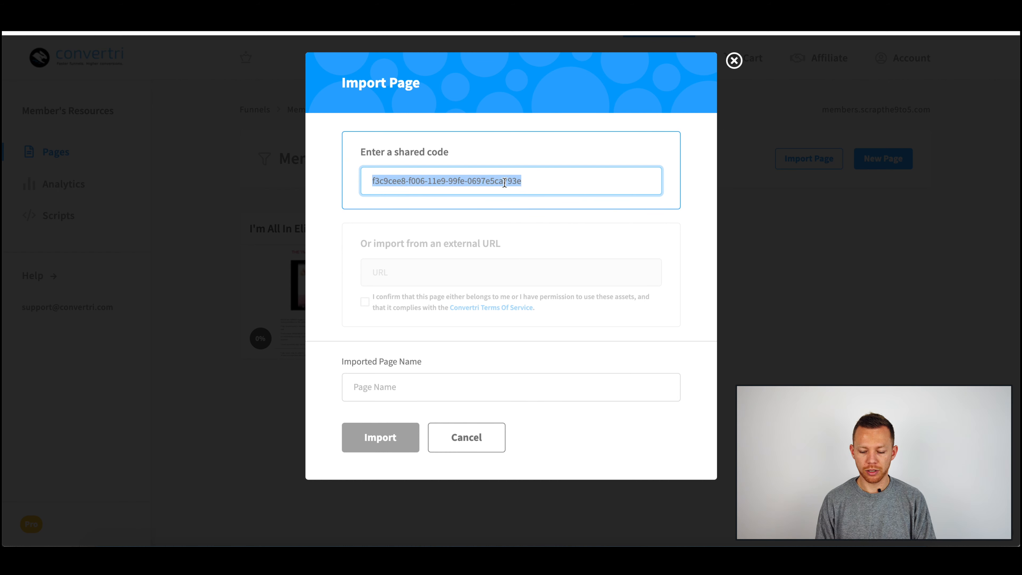
key(BackSpace)
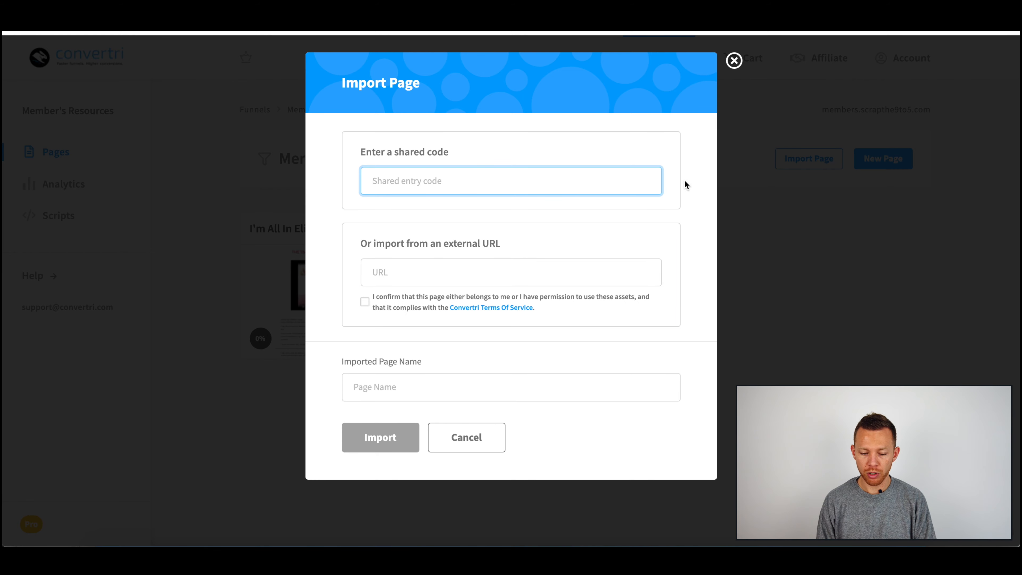
click(734, 60)
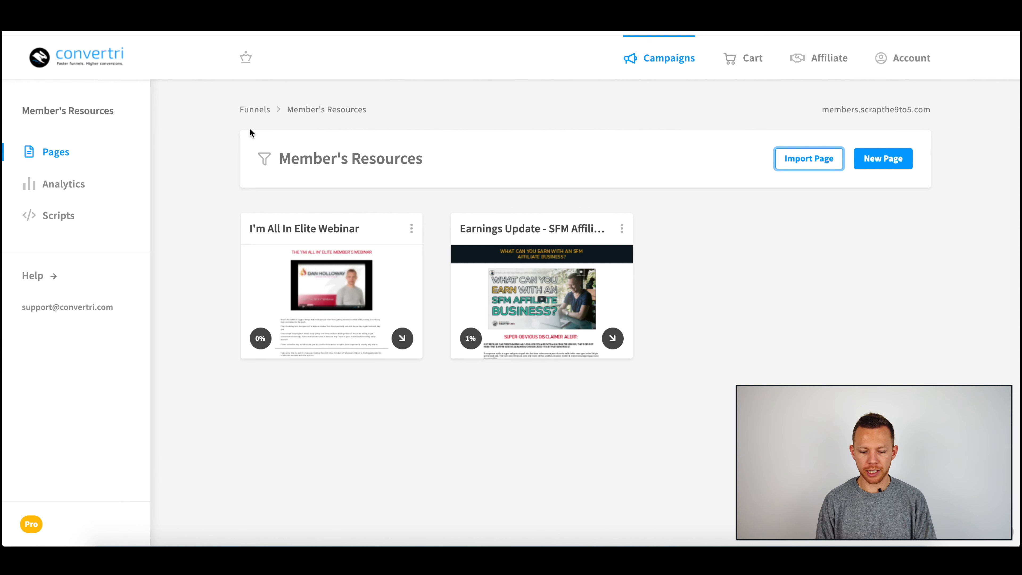
Step: Open the Caroline's Resources funnel and bring up the additional actions for the 50 FREE page
click(258, 113)
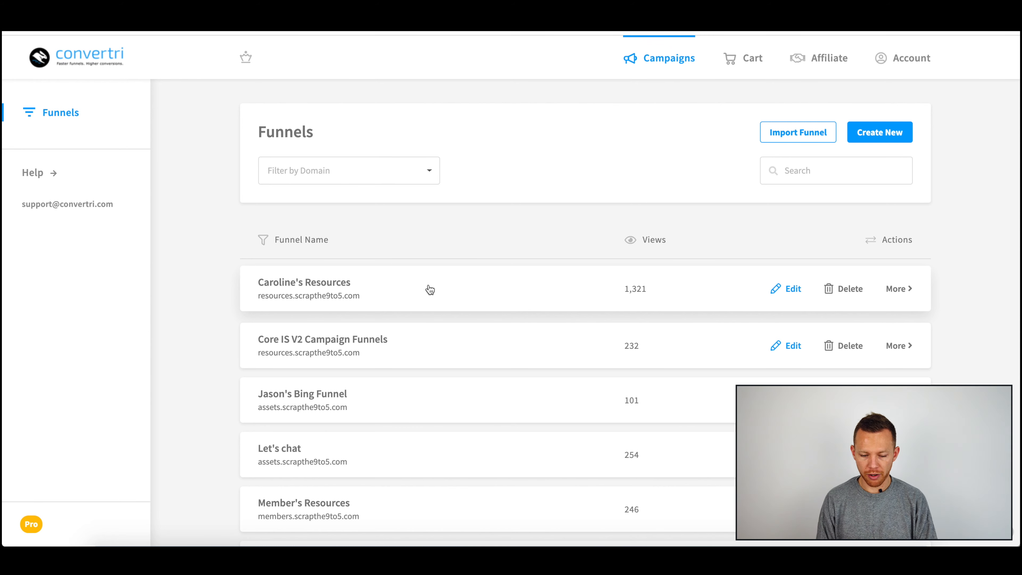
click(362, 294)
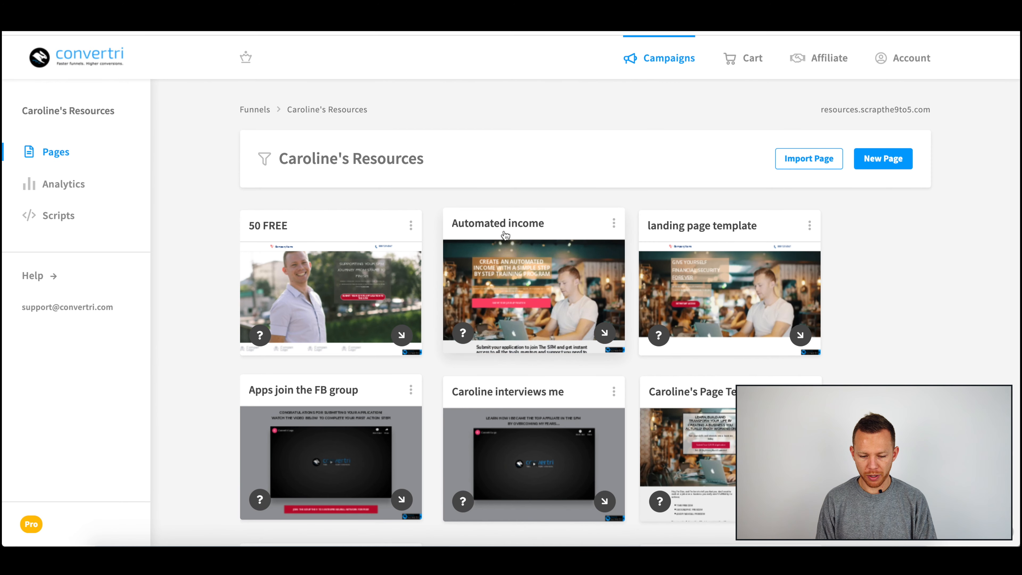
click(411, 225)
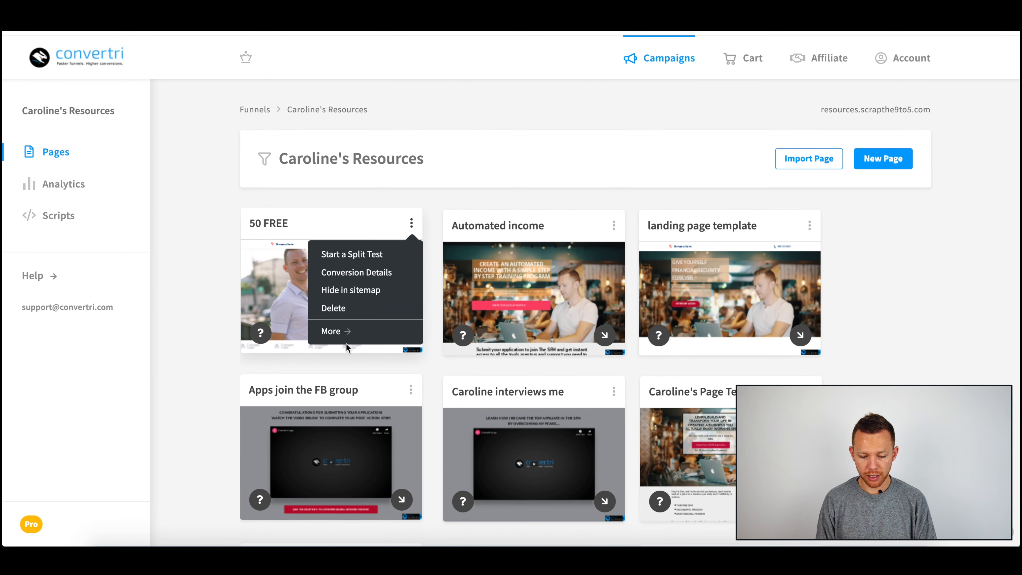
click(336, 331)
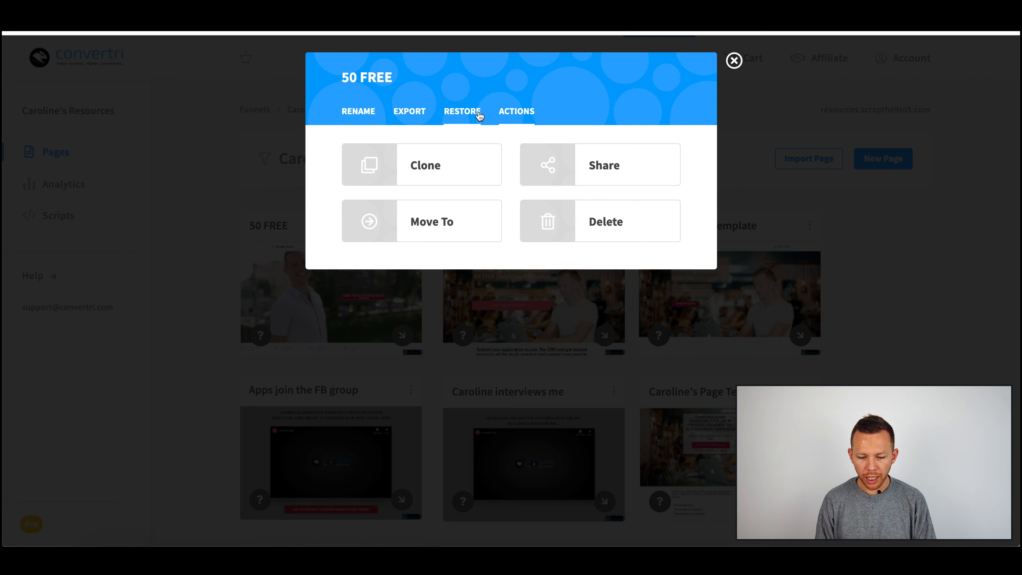
Step: Try moving the 50 FREE page to the Let's chat funnel, then close the dialog
click(455, 211)
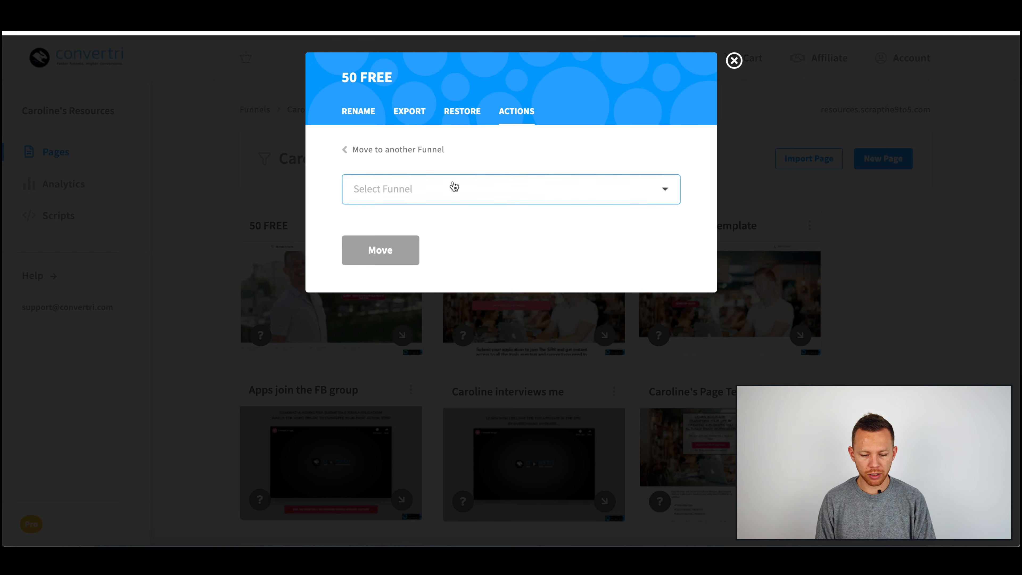
click(463, 189)
click(495, 389)
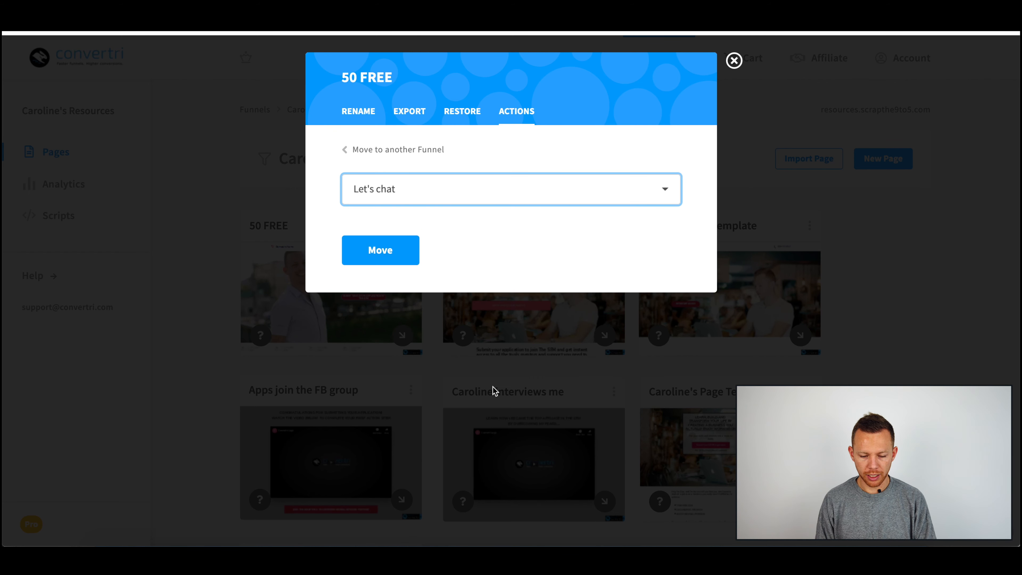
click(510, 231)
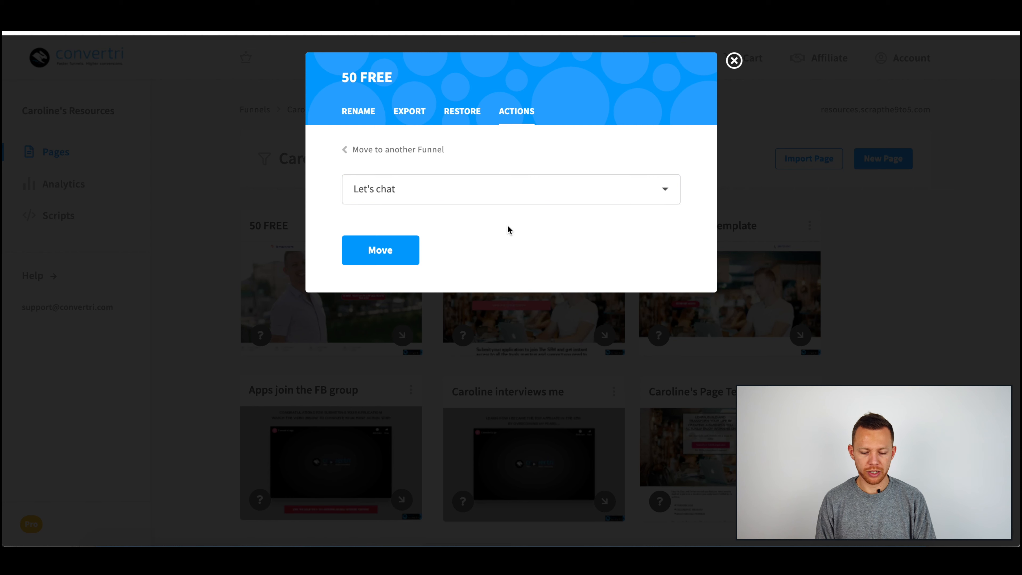
click(391, 260)
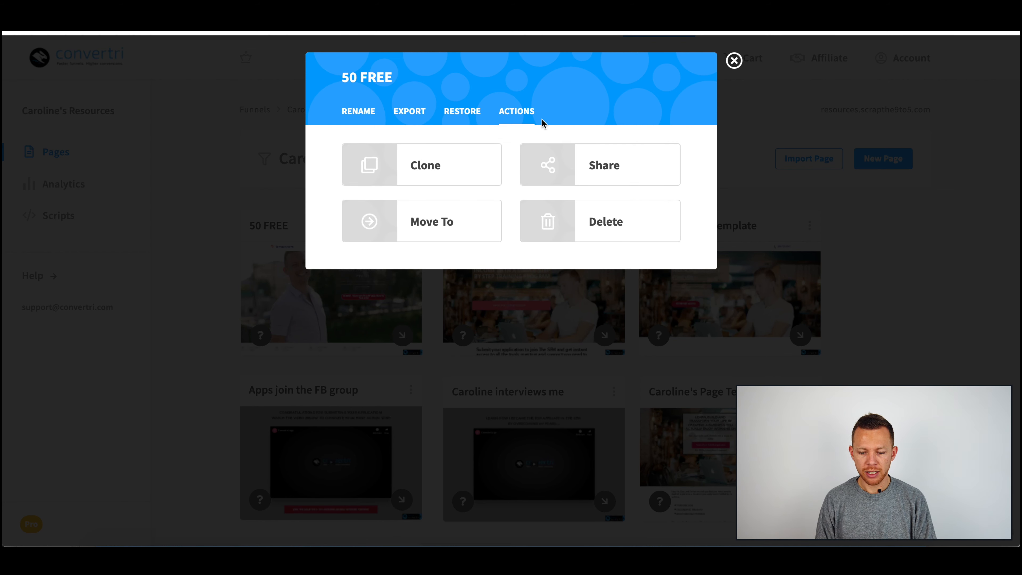
click(734, 61)
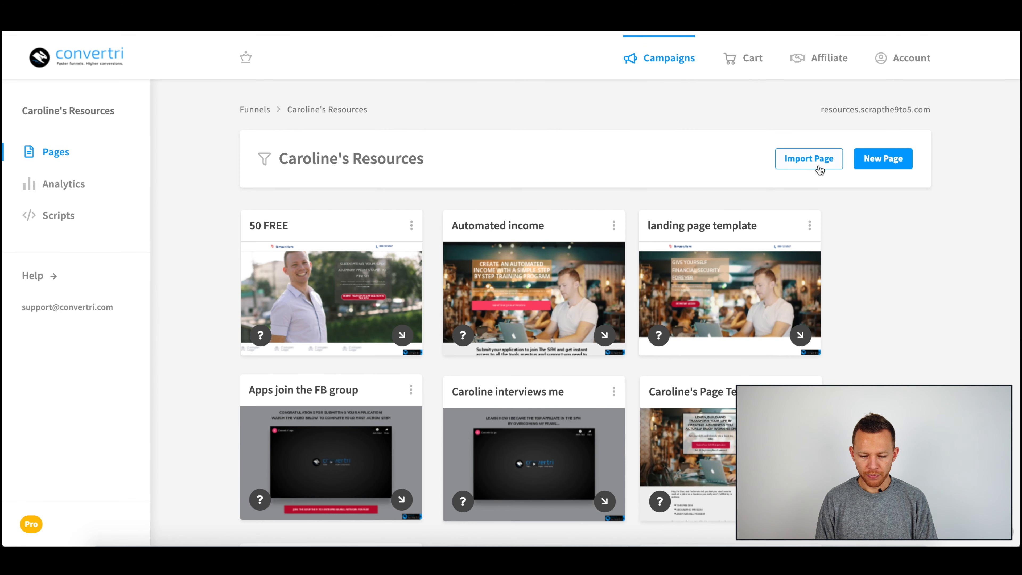
click(807, 159)
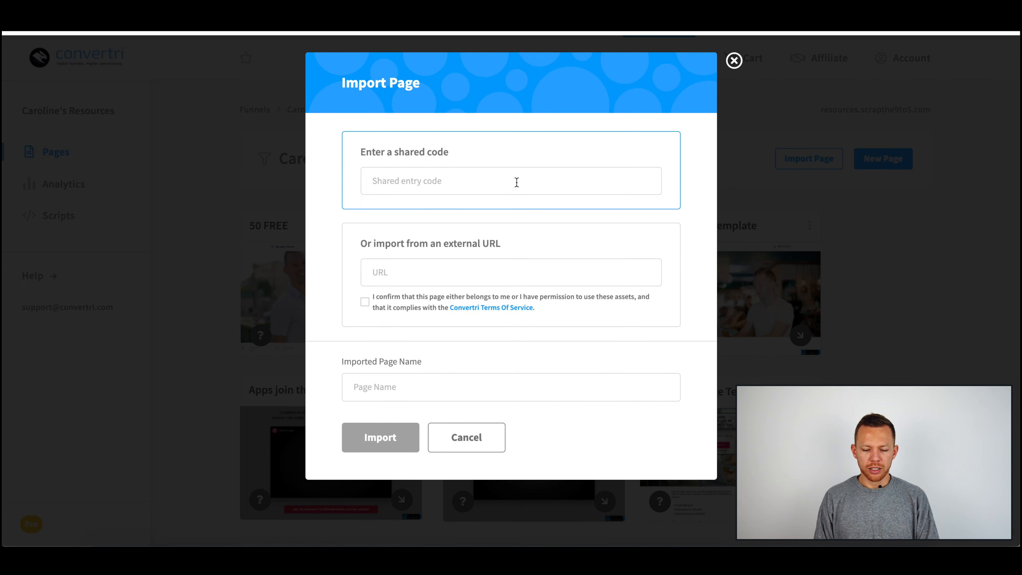
click(477, 264)
key(ctrl+v)
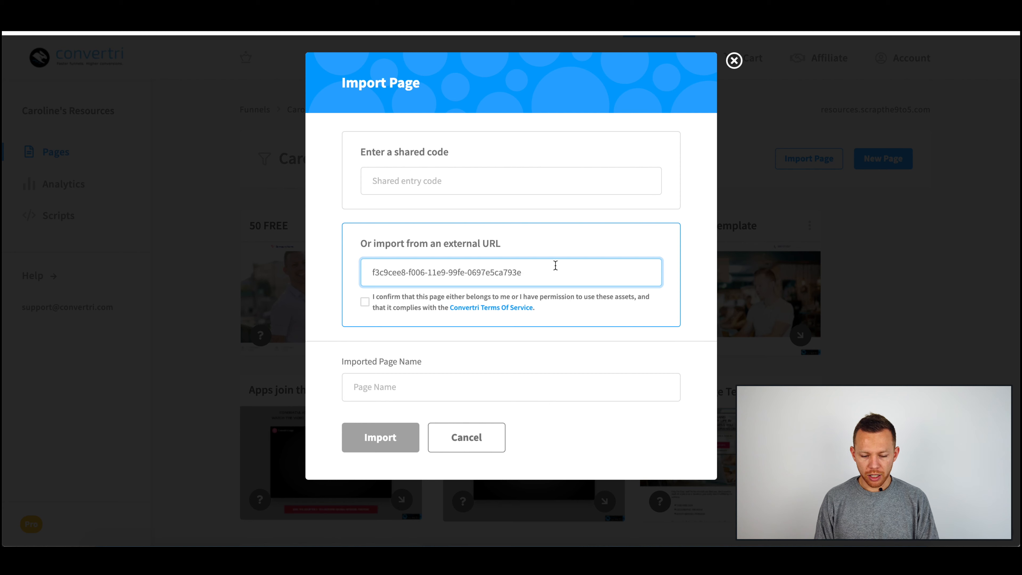
key(ctrl+a)
key(BackSpace)
key(ctrl+Tab)
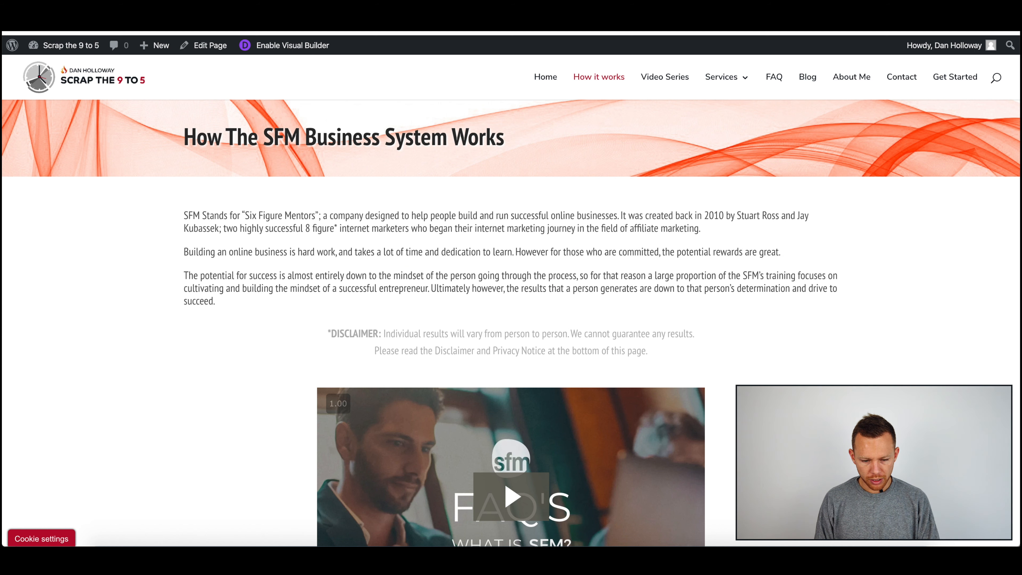
key(ctrl+shift+Tab)
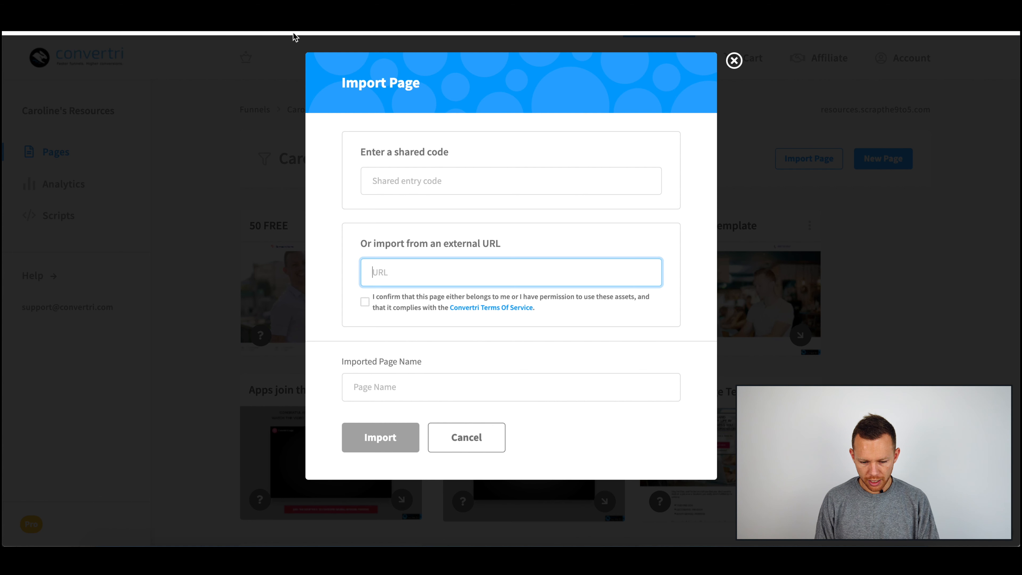
text(https://scrapthe9to5.com/how-it-works/)
click(392, 300)
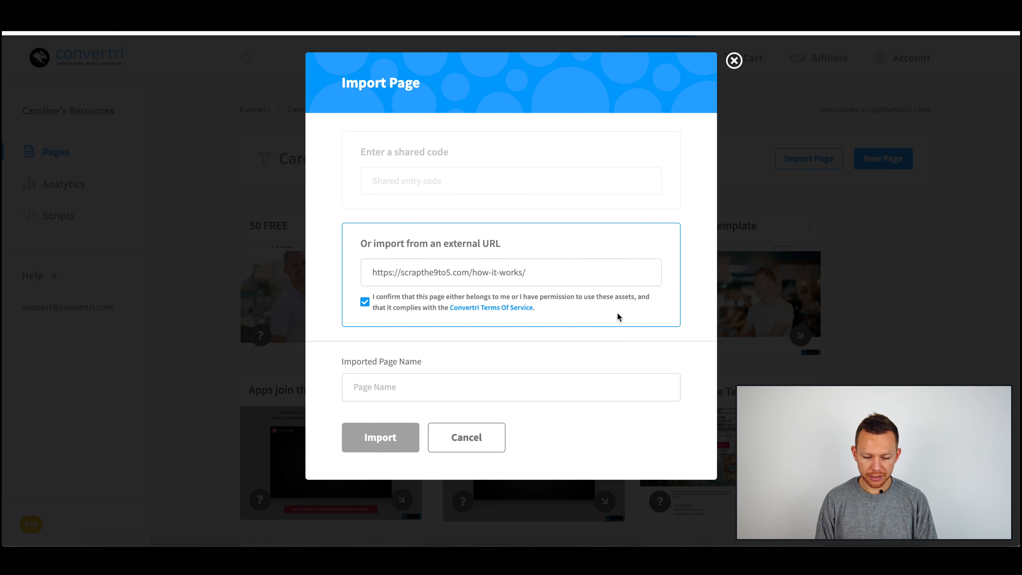
Step: Name the imported page Test ST9T5 Page, import it and open it in the editor
click(450, 398)
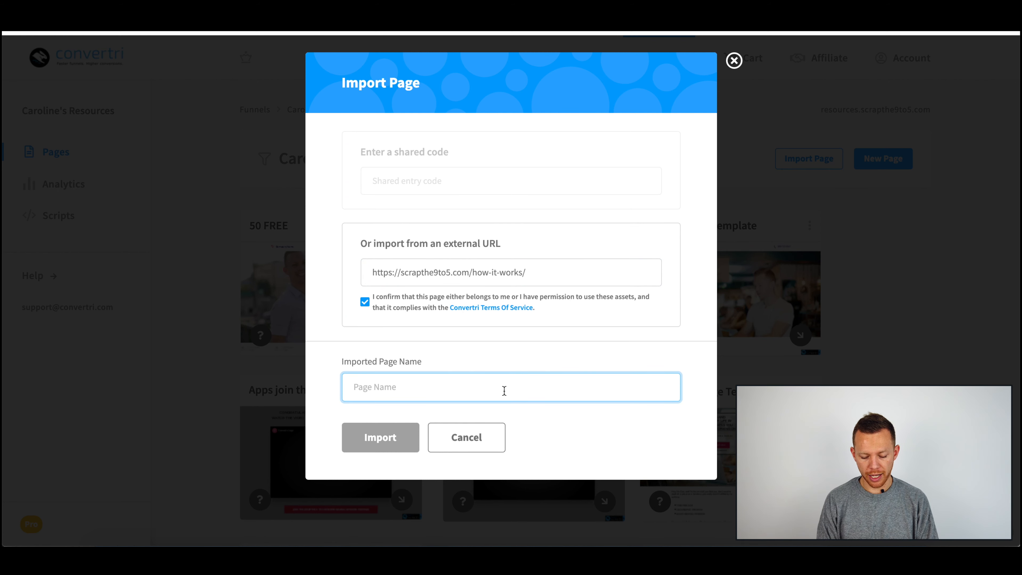
text(Test ST9T5 Page)
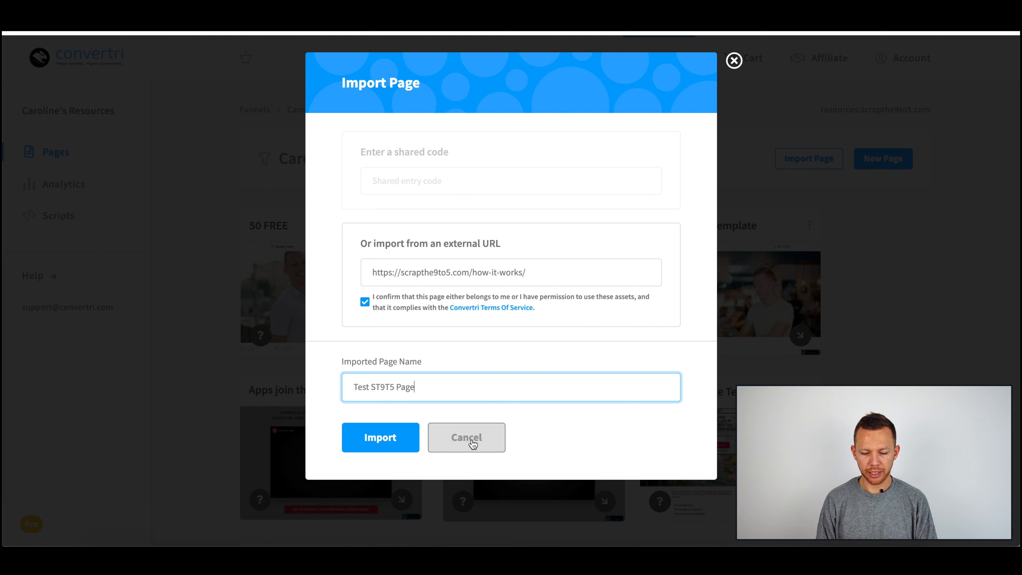
click(382, 426)
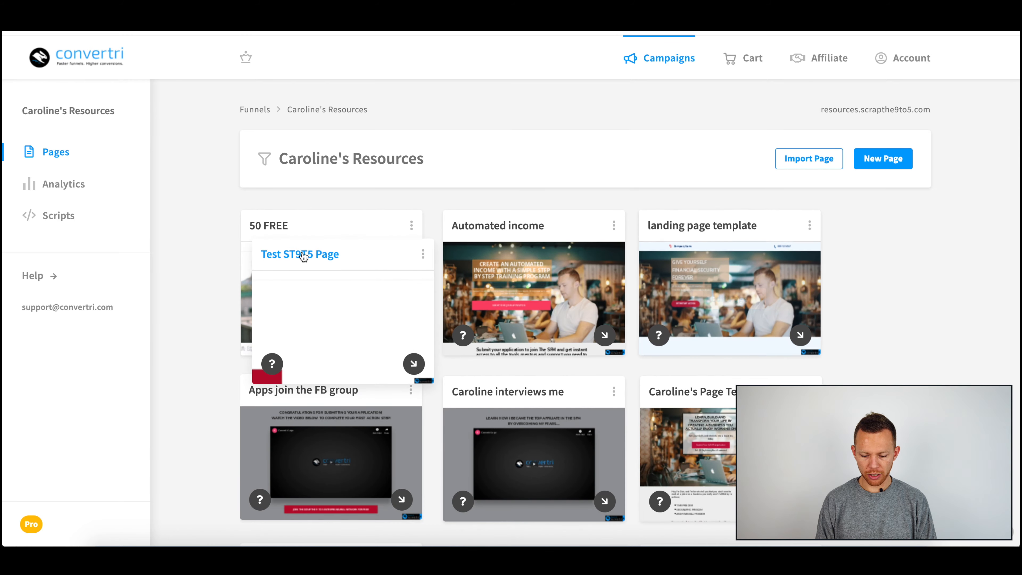
drag(361, 274, 706, 282)
click(747, 356)
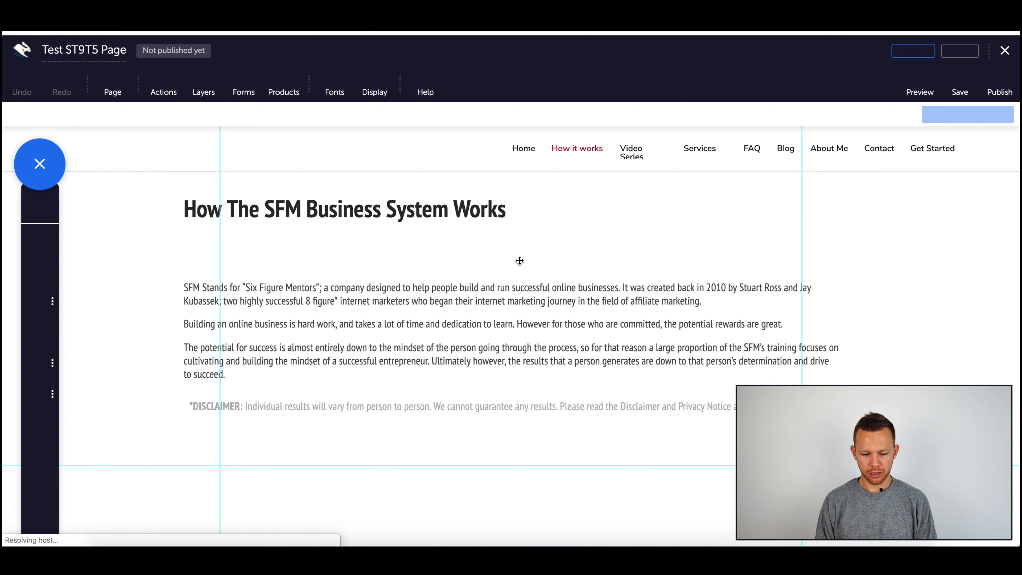
Step: Delete the cookie consent banner from the imported page
scroll(650, 286, down, 6)
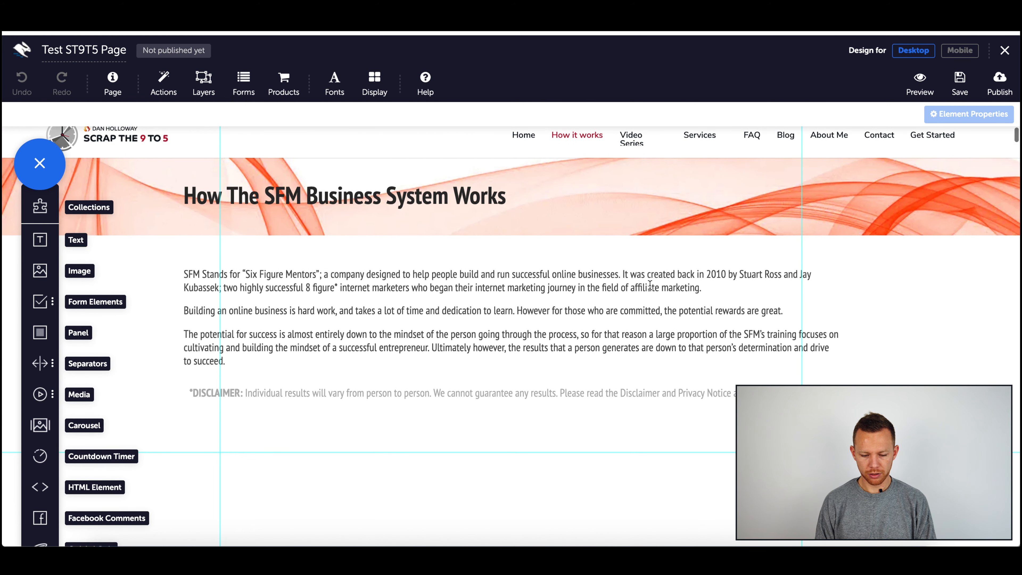
scroll(650, 286, down, 5)
scroll(143, 285, up, 3)
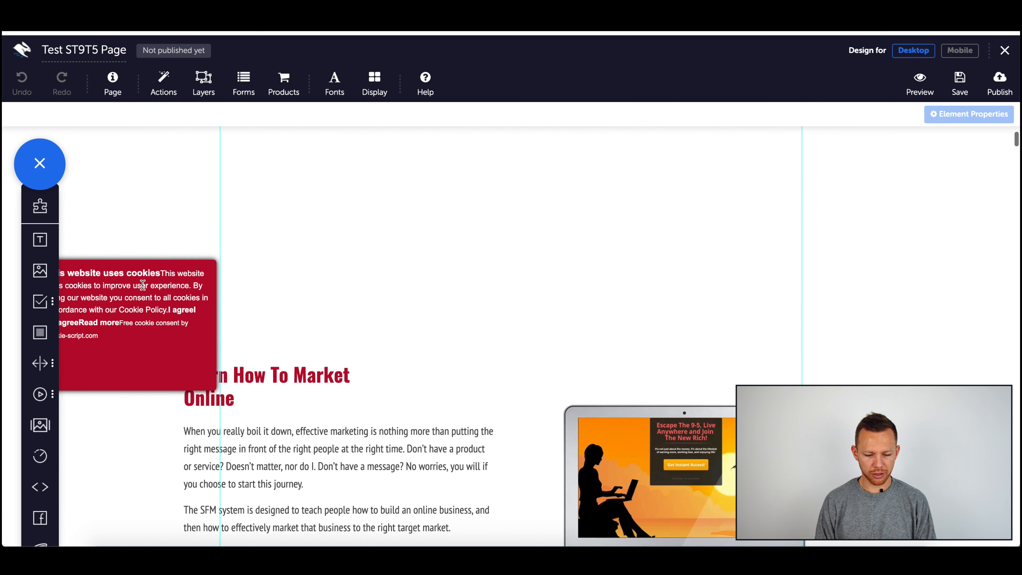
click(170, 262)
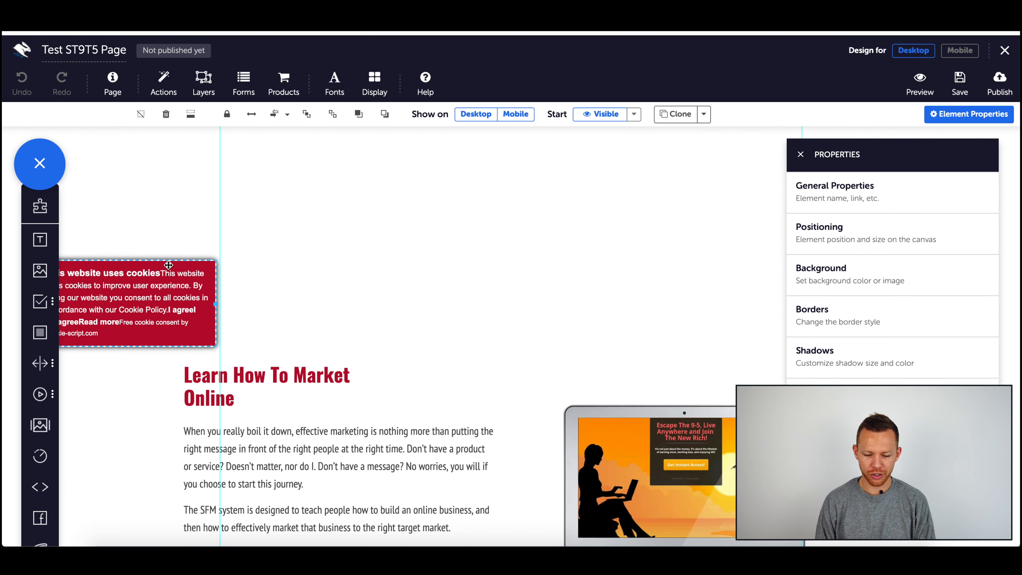
key(Delete)
Step: Scroll through the imported page and inspect the elements around the disclaimer text
scroll(339, 348, down, 15)
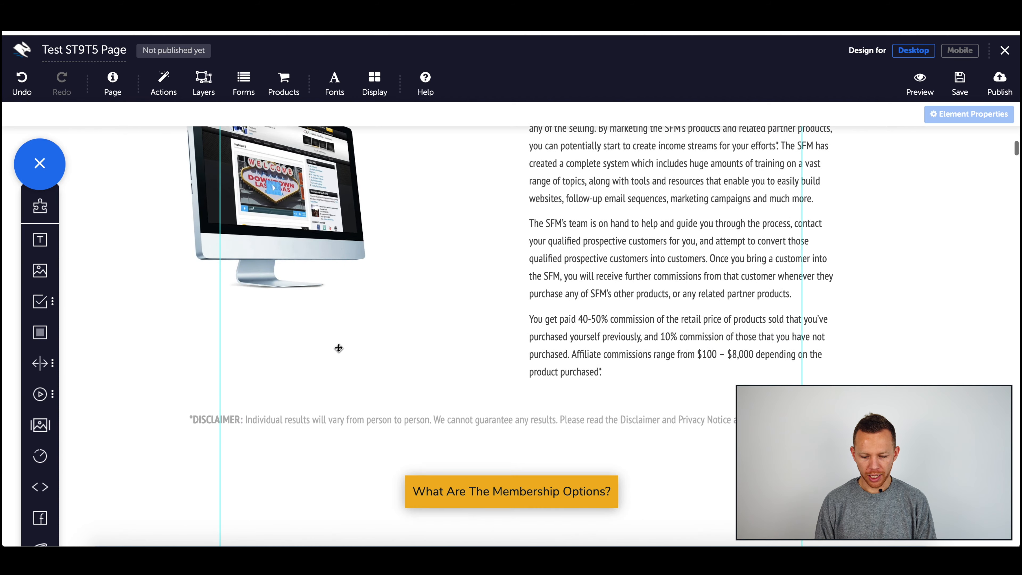
scroll(351, 346, down, 5)
scroll(351, 346, up, 14)
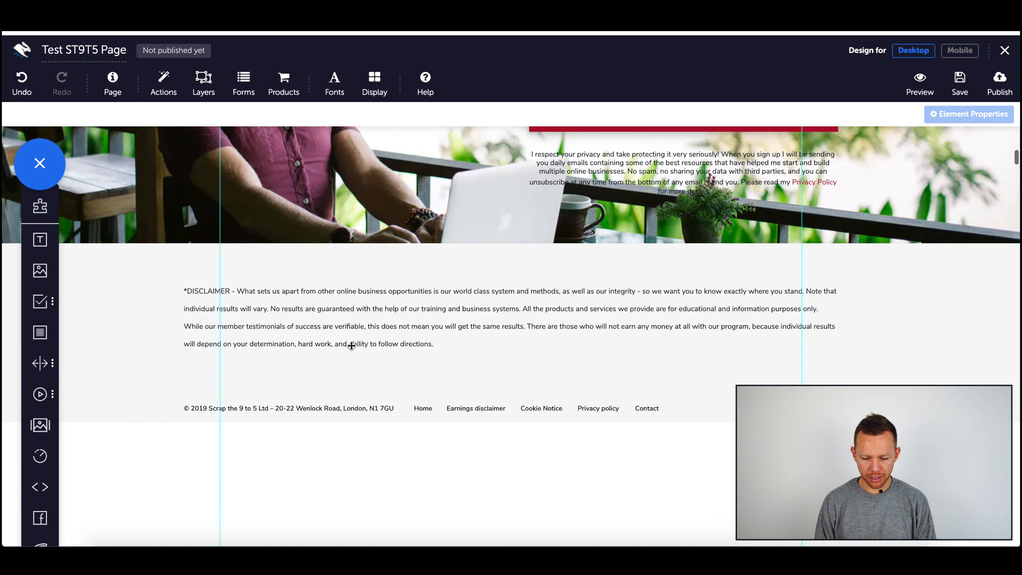
scroll(352, 346, down, 4)
scroll(352, 346, down, 3)
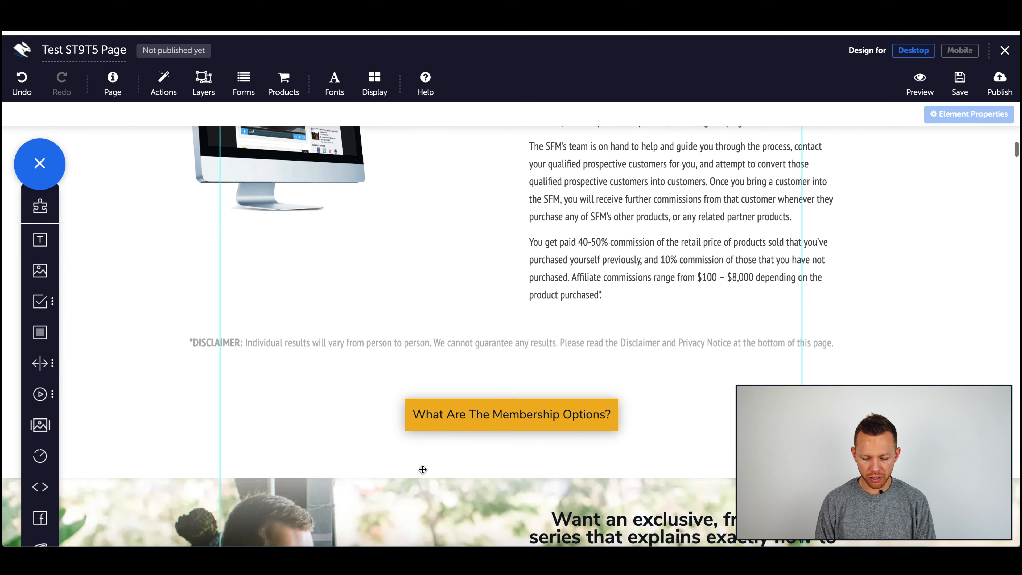
scroll(435, 479, up, 9)
click(471, 353)
click(464, 368)
click(475, 354)
click(444, 365)
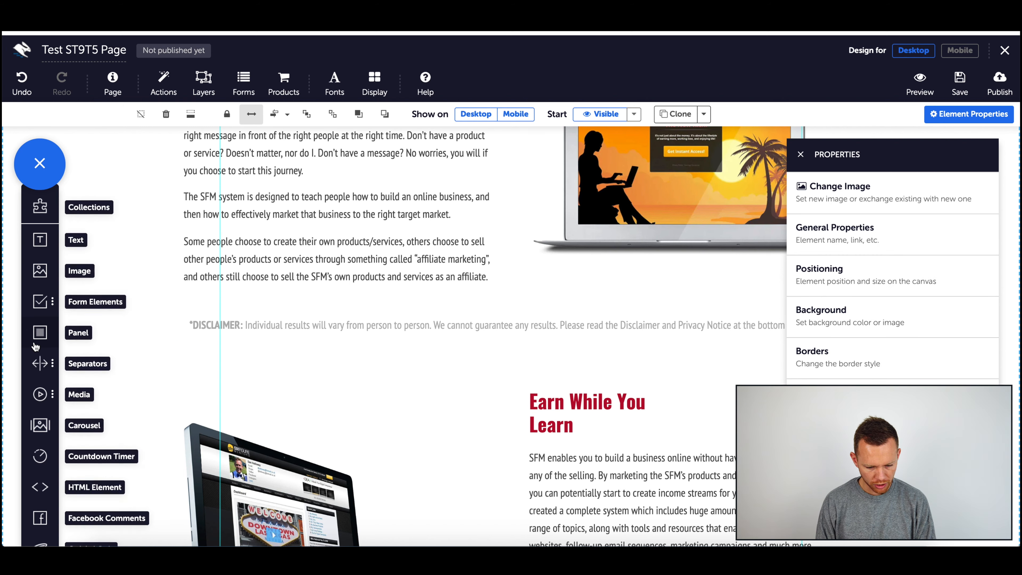
Step: Add a horizontal line separator below the disclaimer text and make it full width
click(37, 365)
click(113, 397)
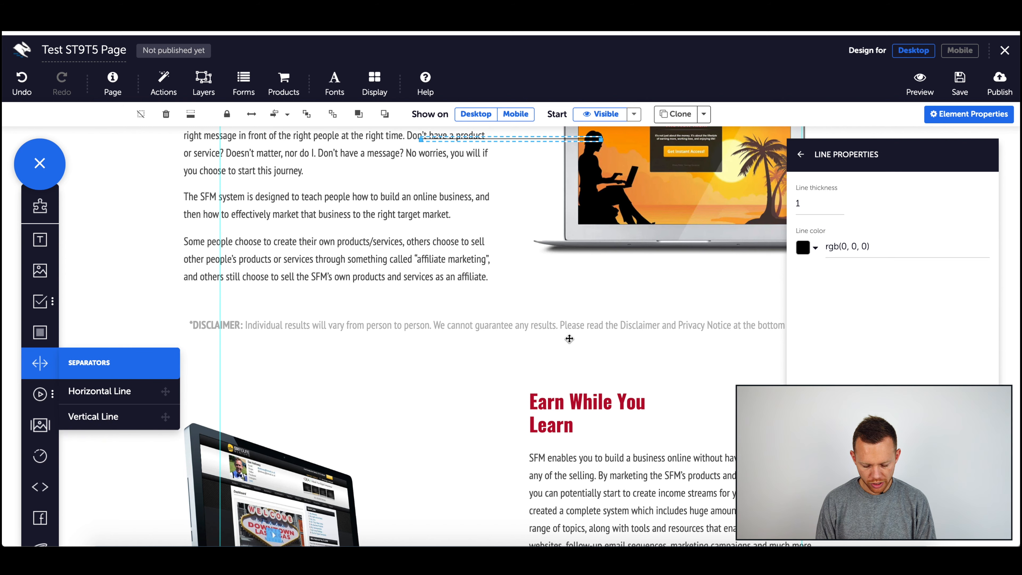
drag(547, 140, 553, 359)
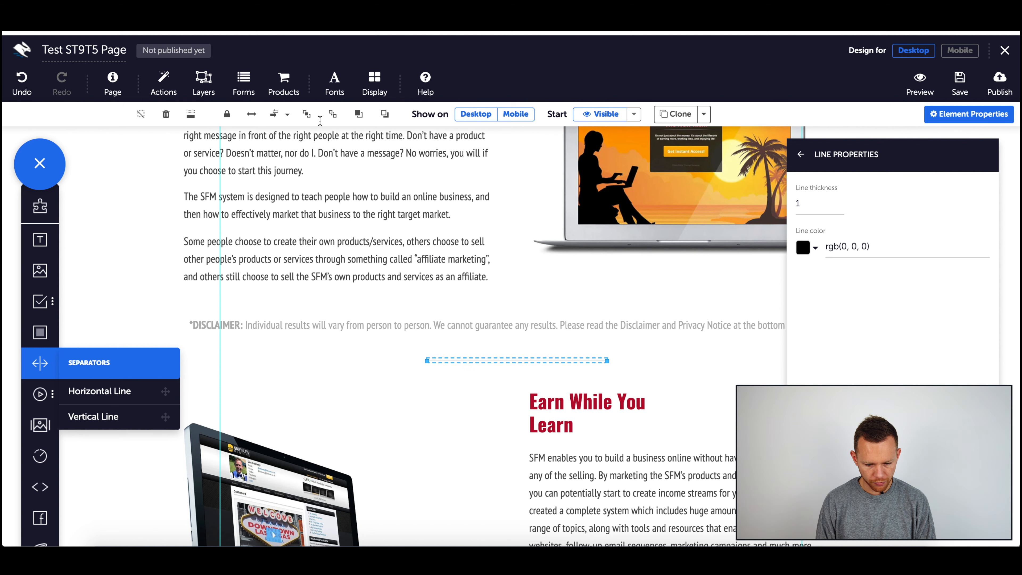
click(251, 114)
click(497, 346)
scroll(497, 346, up, 10)
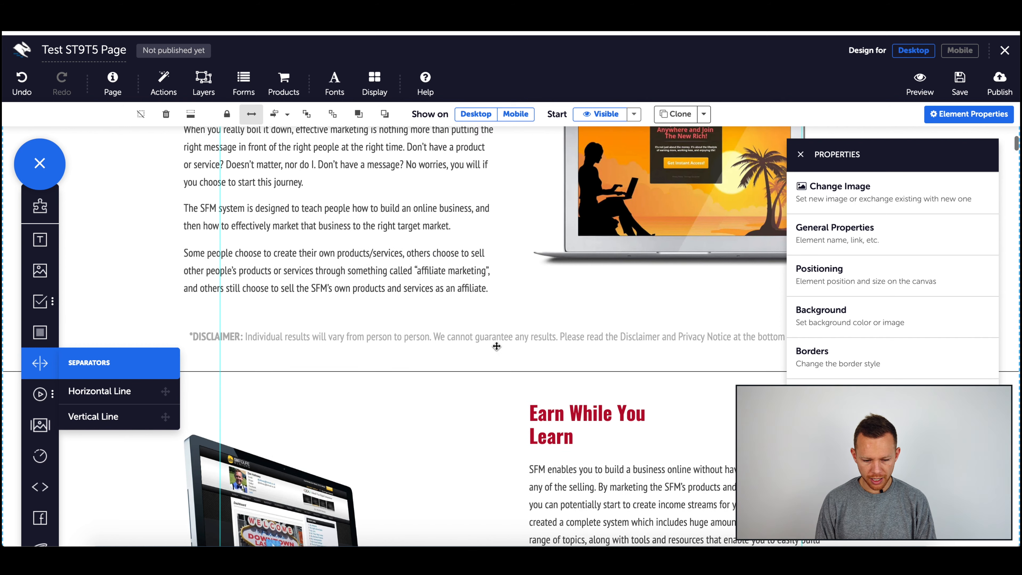
scroll(496, 346, down, 1)
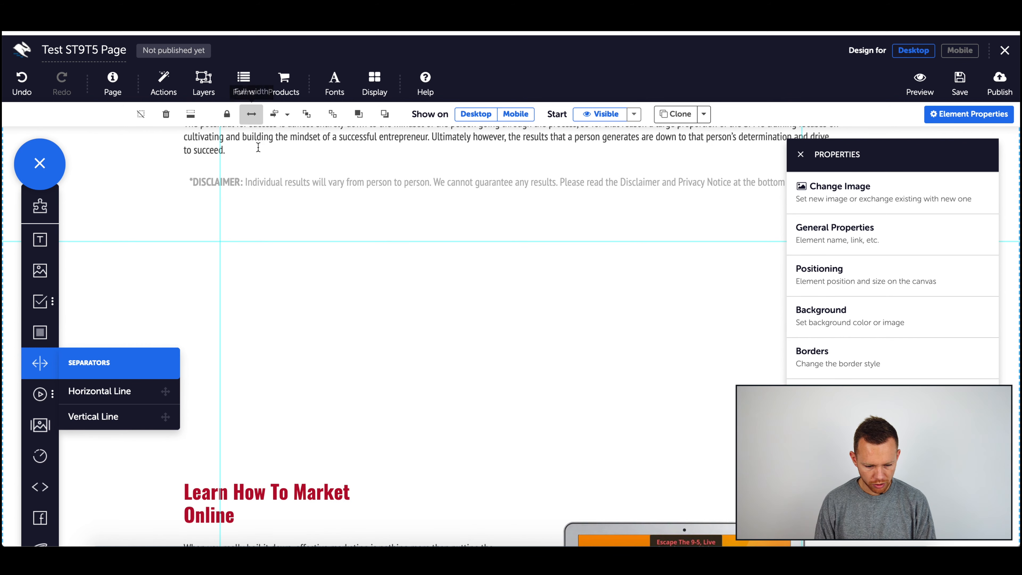
Step: Add a full-width horizontal line separator in the empty space below the disclaimer text
drag(115, 399, 425, 424)
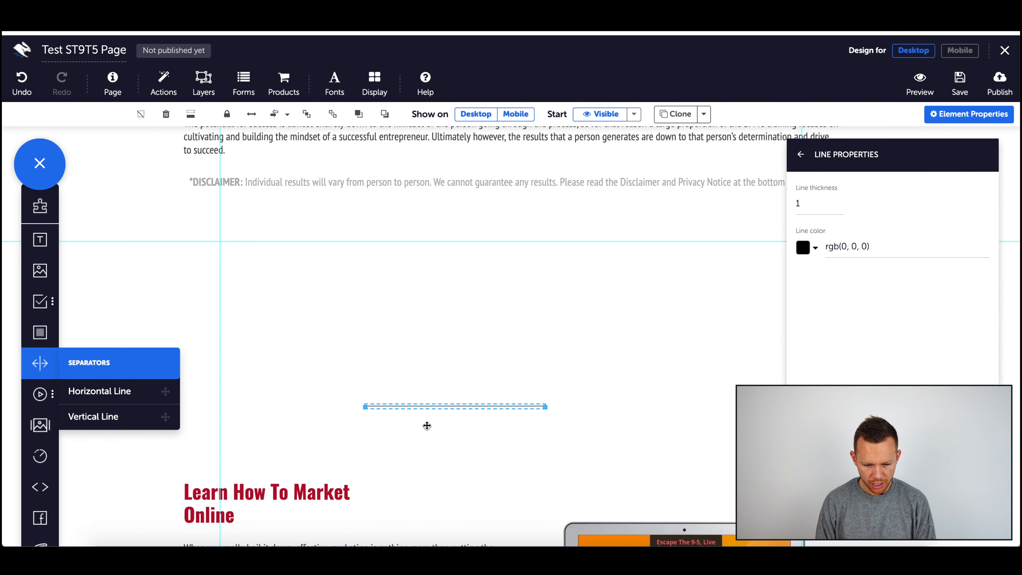
click(252, 114)
drag(560, 410, 560, 452)
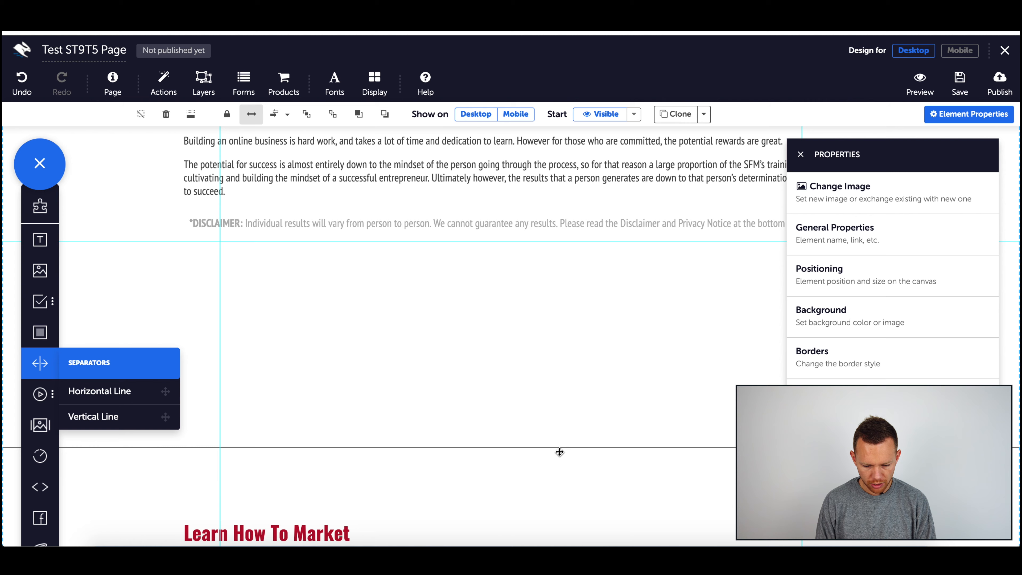
Step: Move the Learn How To Market Online heading up and place the separator line directly under the disclaimer text
scroll(560, 452, down, 2)
click(308, 444)
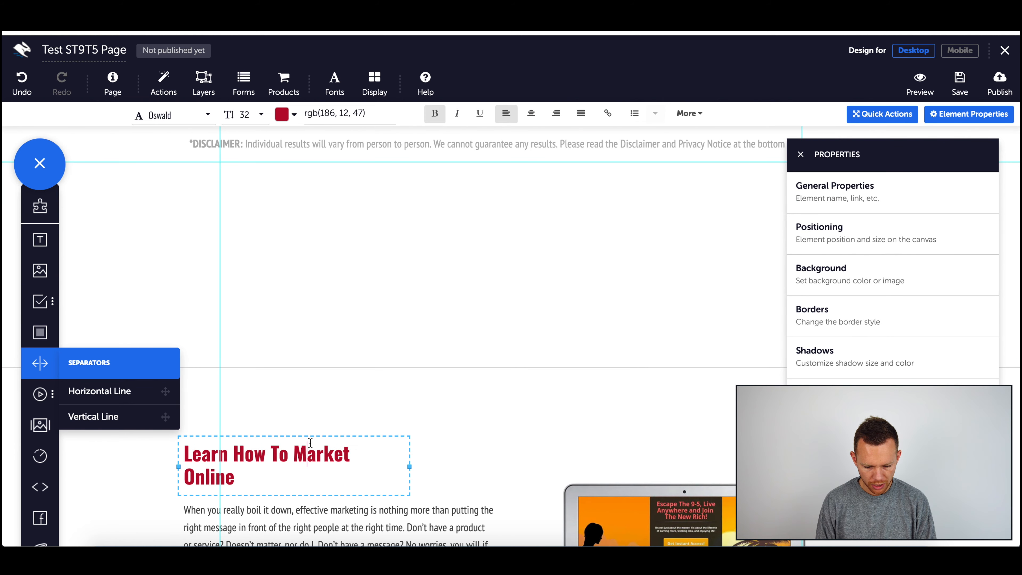
drag(311, 442, 311, 396)
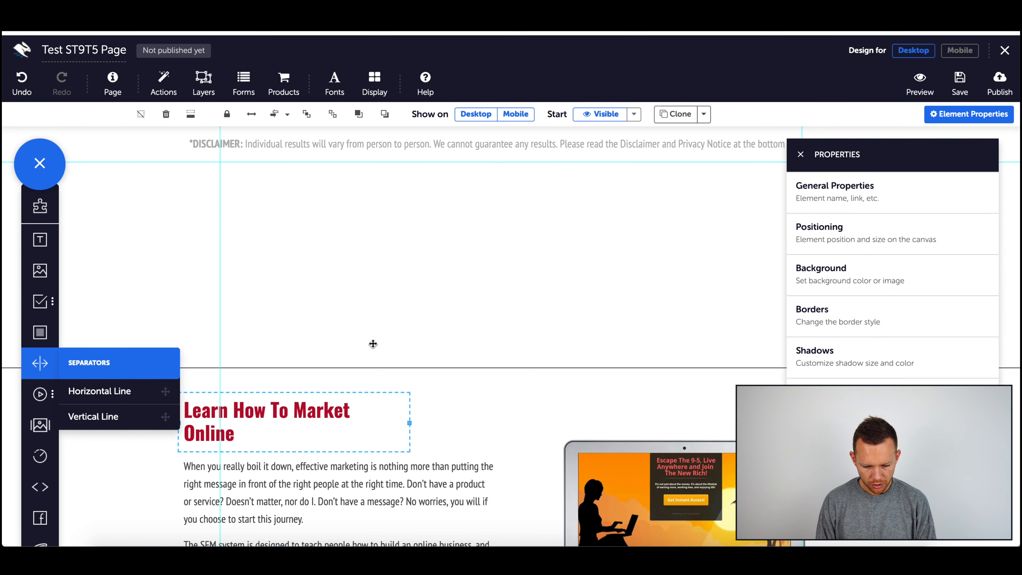
click(370, 367)
drag(370, 367, 381, 176)
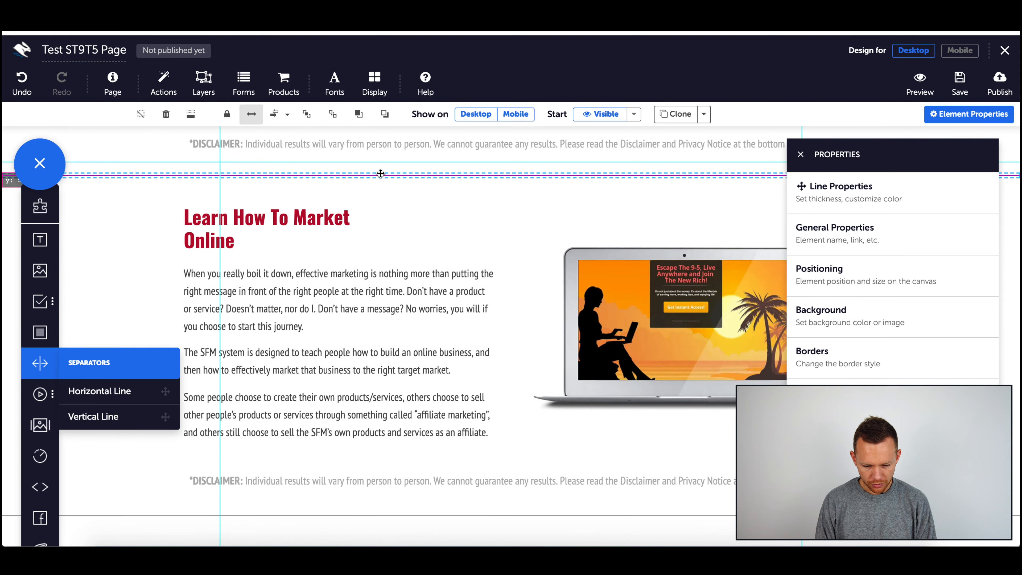
Step: Widen the Video Series menu link so its label fits on one line in the navigation bar
scroll(380, 175, up, 6)
scroll(380, 175, up, 2)
click(417, 310)
drag(428, 311, 432, 262)
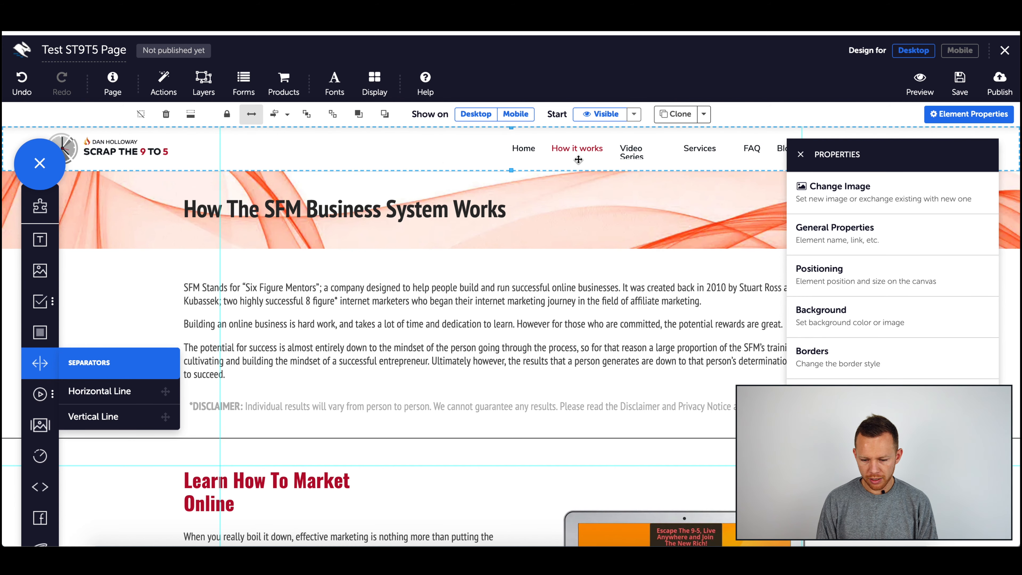
click(580, 155)
click(590, 159)
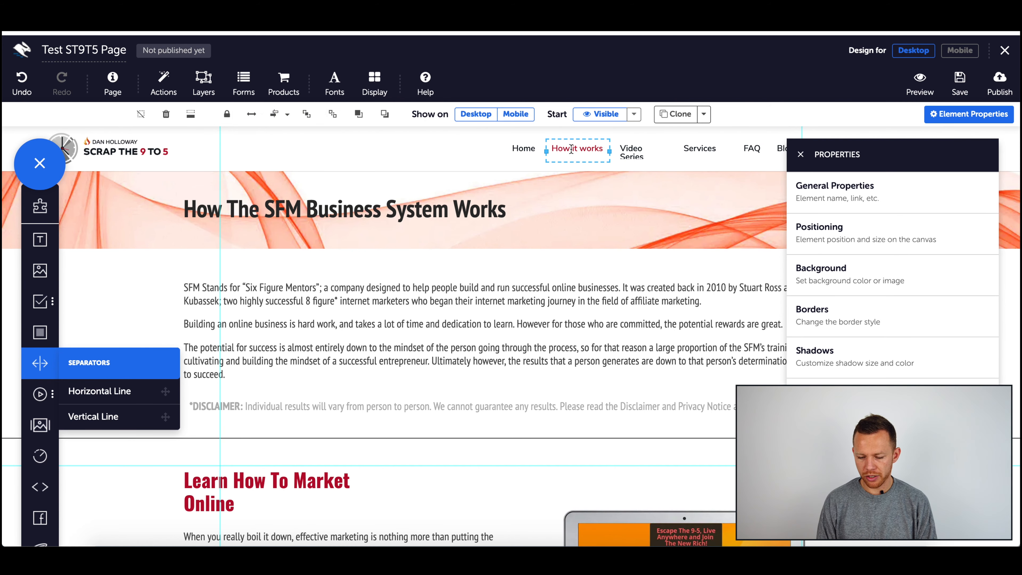
click(634, 168)
click(635, 149)
drag(672, 154, 679, 154)
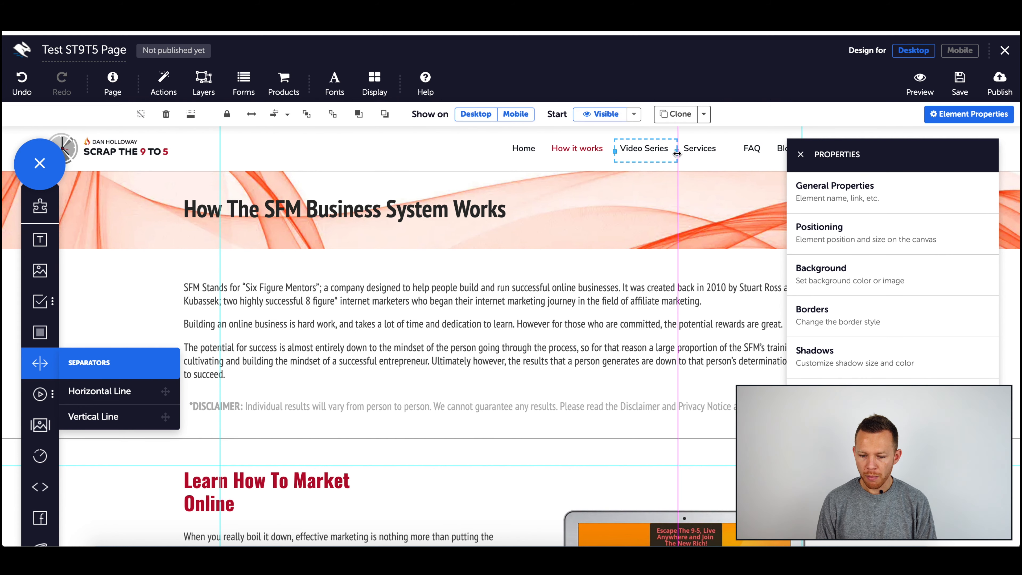
click(801, 154)
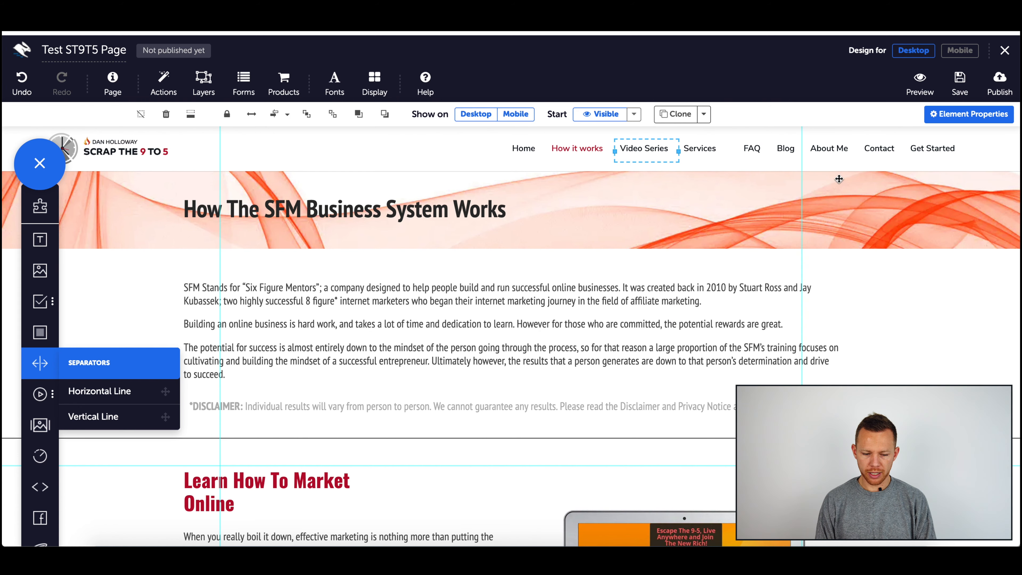
Step: Delete the existing First Name, Email and Submit fields from the opt-in section's form
scroll(683, 327, down, 15)
scroll(683, 328, up, 1)
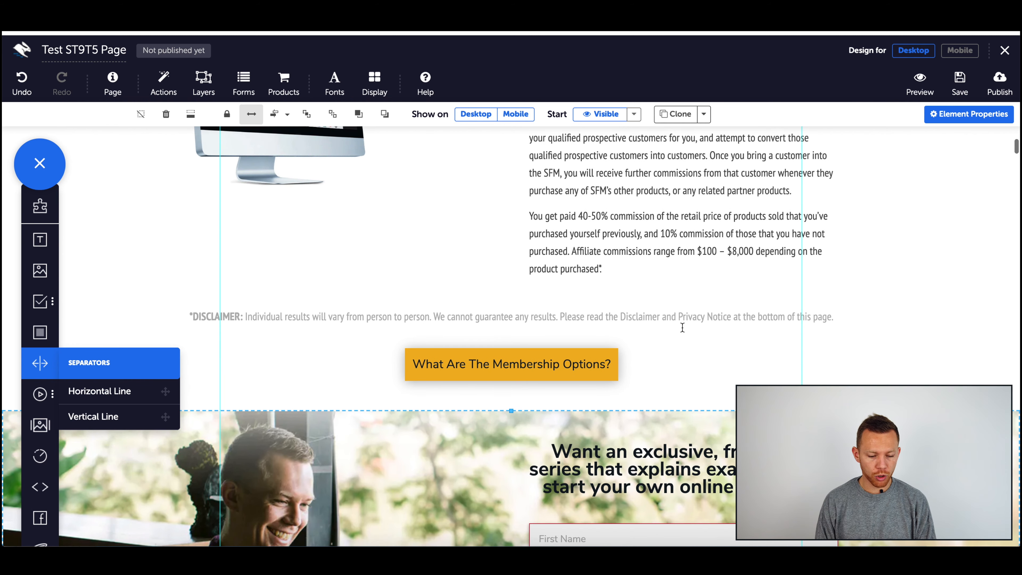
scroll(683, 327, down, 1)
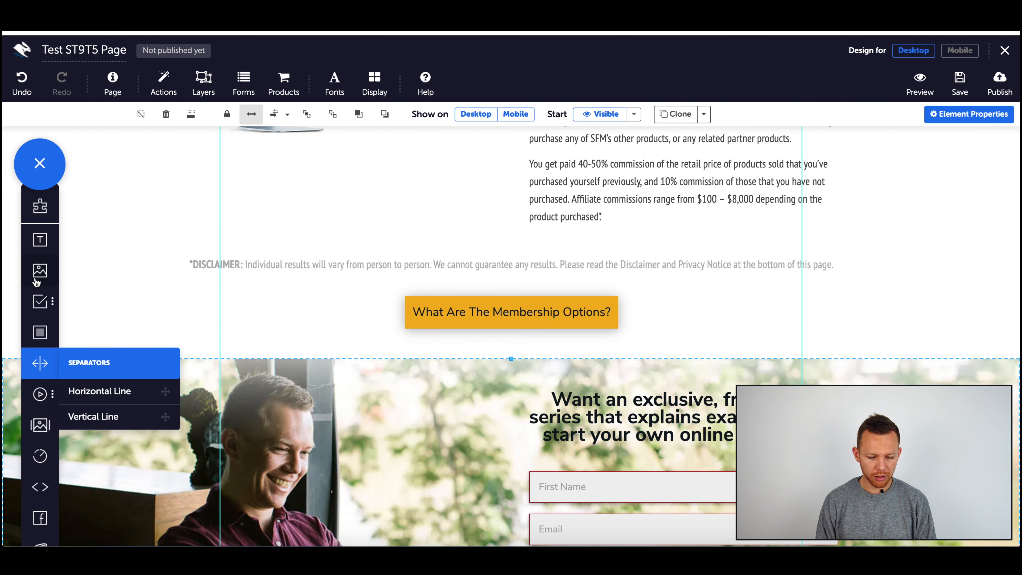
scroll(685, 363, down, 3)
click(684, 384)
key(Delete)
click(701, 427)
key(Delete)
click(732, 457)
key(Delete)
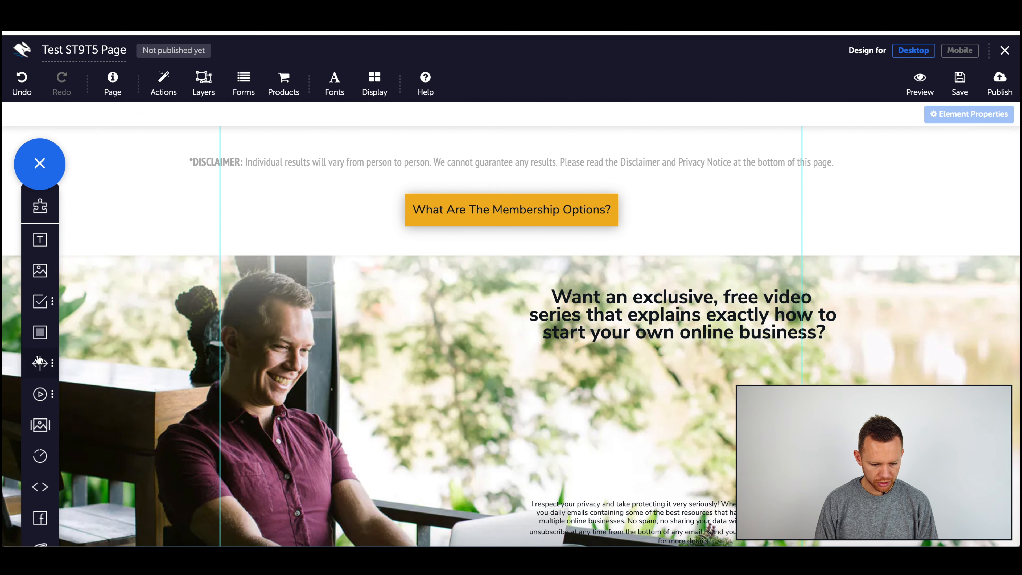
click(46, 336)
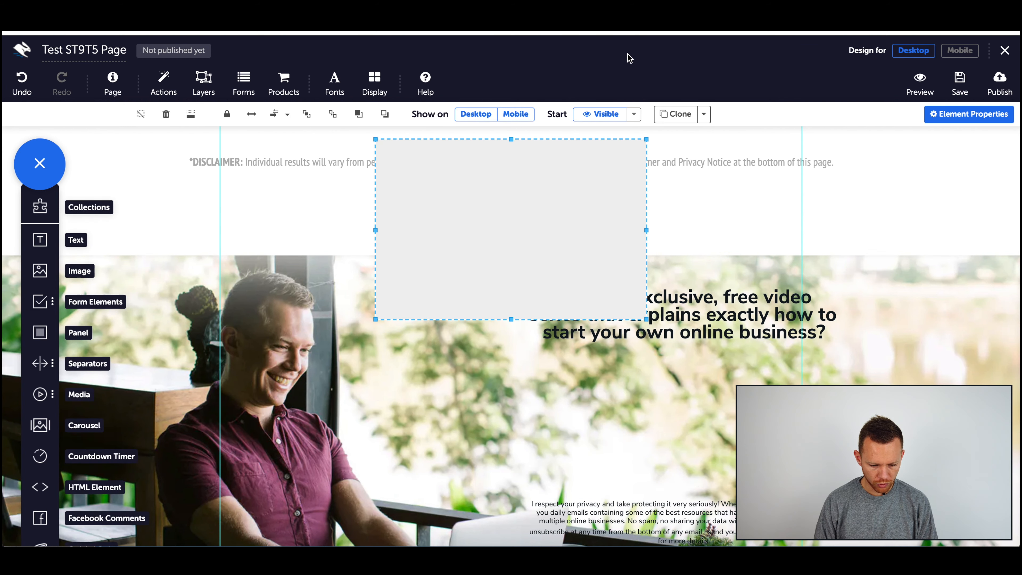
key(Delete)
Step: Add First Name and Email form fields to the opt-in section, stretching each to the form's width
click(42, 311)
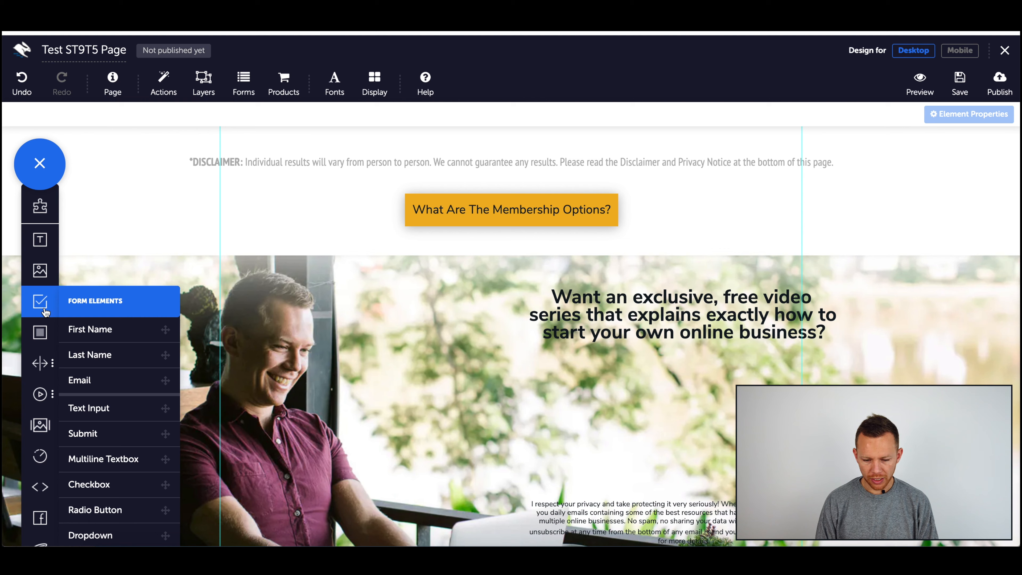
click(121, 331)
drag(558, 154, 815, 373)
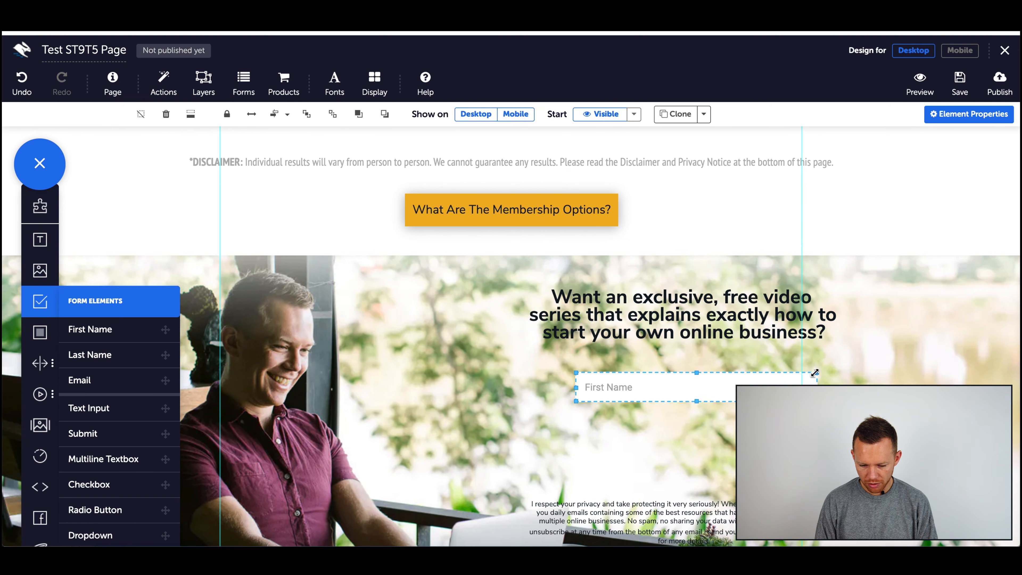
drag(576, 388, 537, 387)
drag(100, 369, 590, 428)
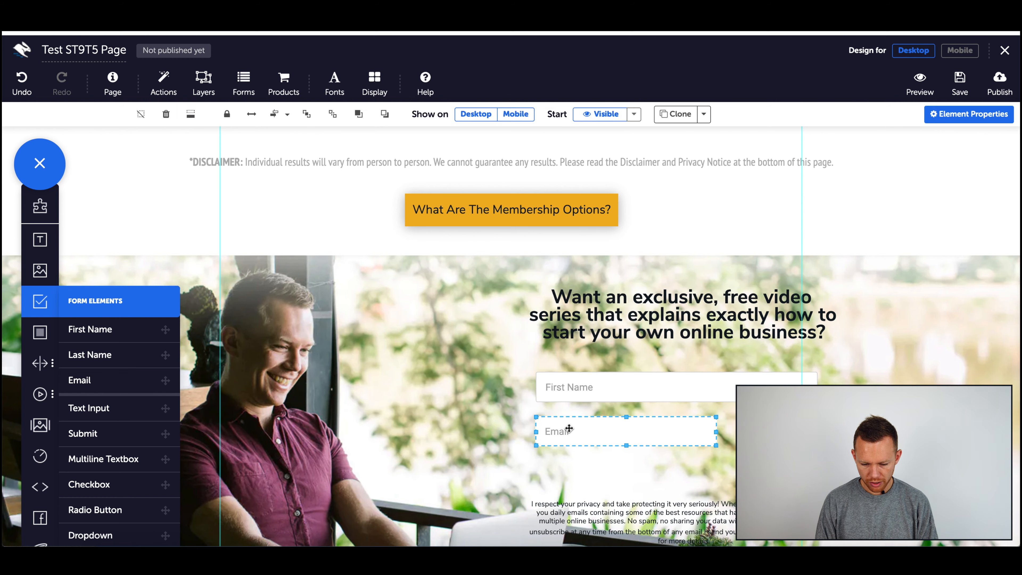
drag(569, 428, 570, 425)
drag(716, 431, 816, 431)
click(683, 461)
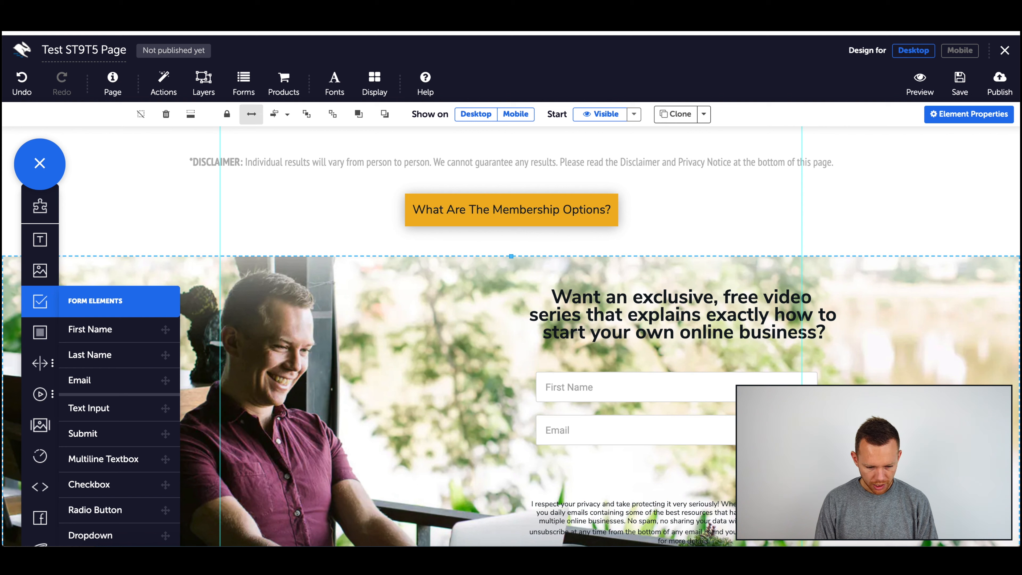
Step: Add a Submit button below the Email field, sized to match the fields' width
drag(82, 434, 538, 479)
drag(770, 479, 817, 479)
drag(676, 479, 624, 479)
click(479, 435)
click(849, 471)
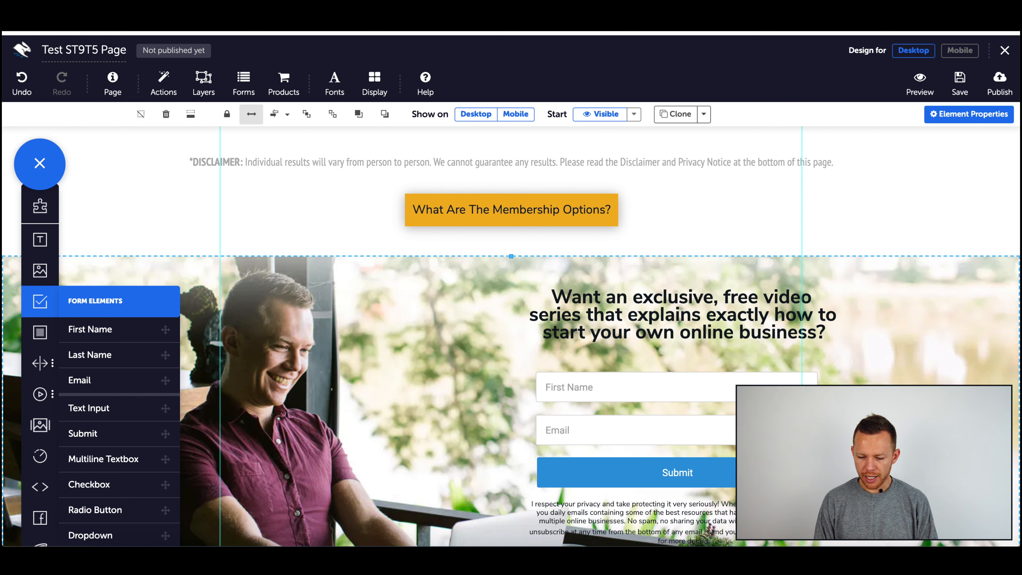
click(850, 471)
Step: Open the Submit button's settings and browse its text colour and font family options
click(966, 114)
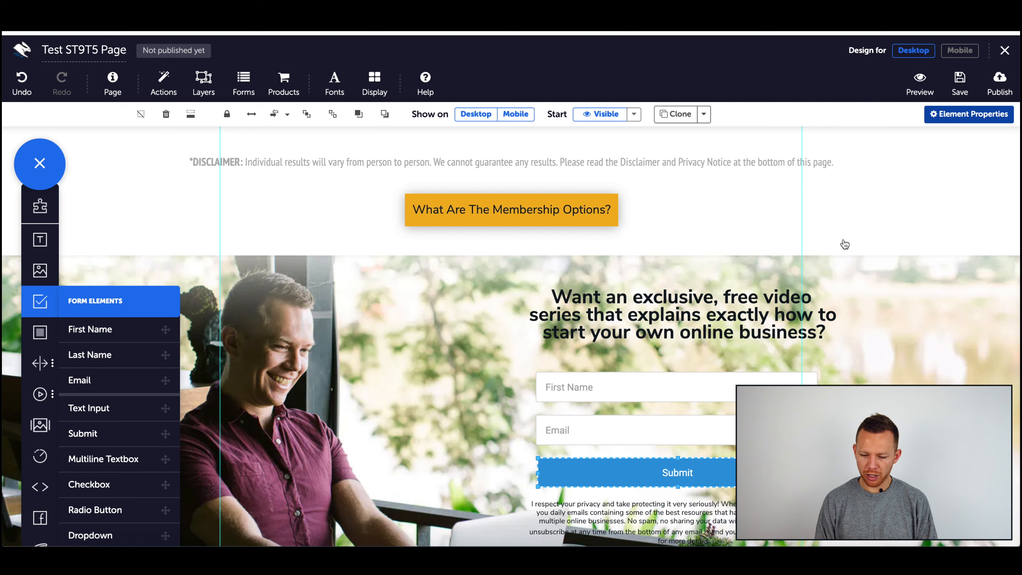
click(844, 339)
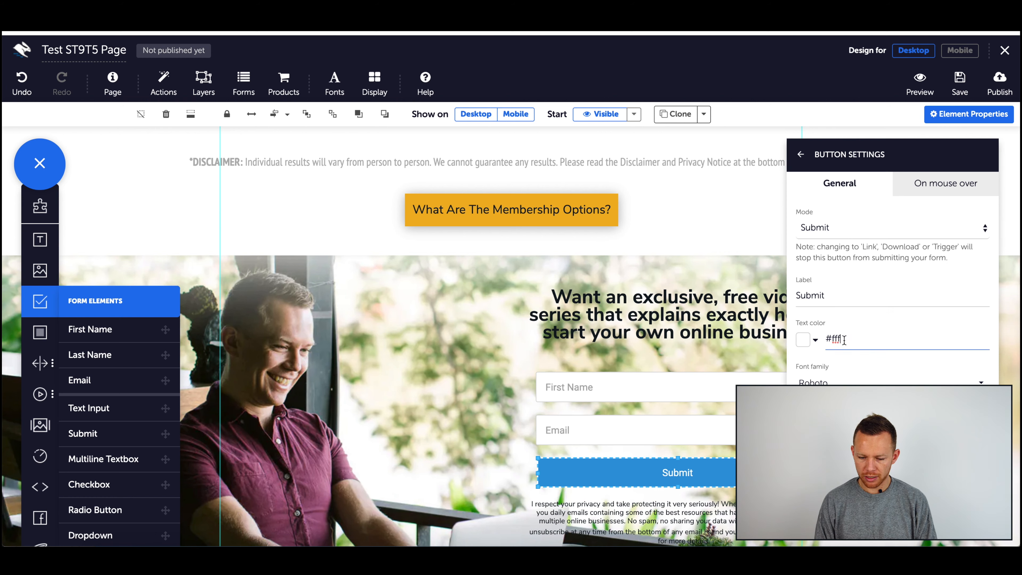
click(835, 380)
scroll(850, 298, down, 5)
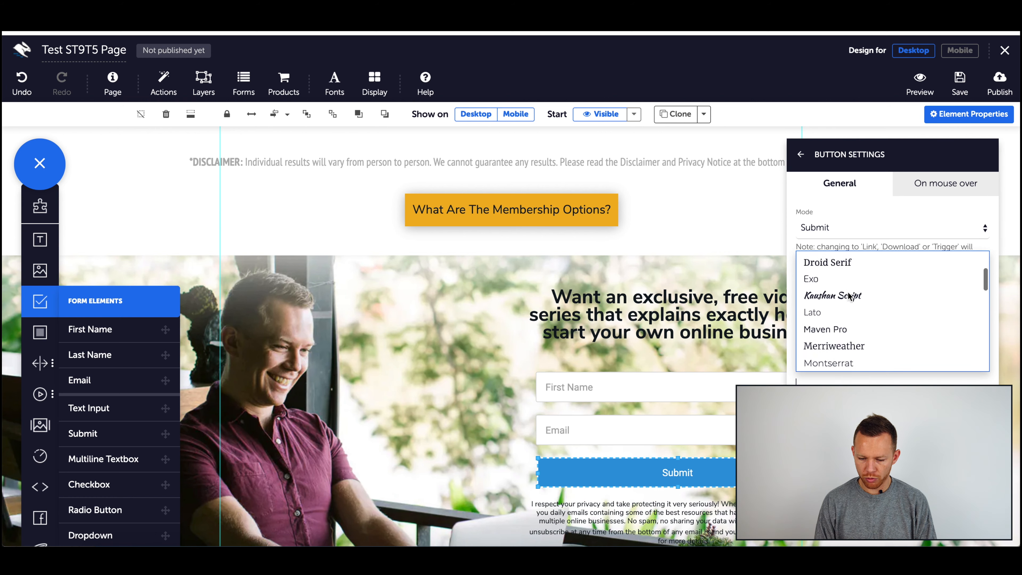
scroll(849, 298, up, 4)
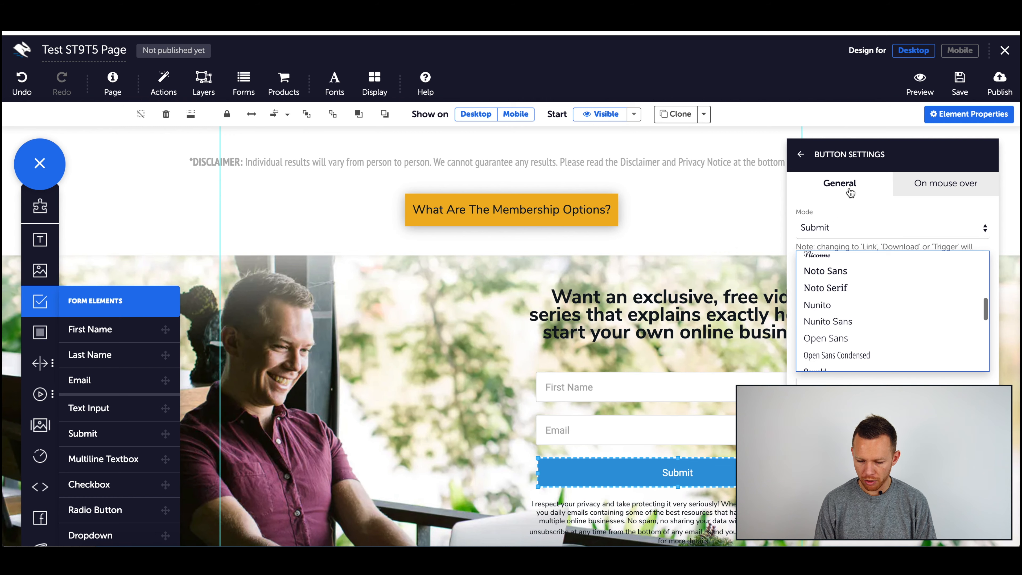
click(800, 156)
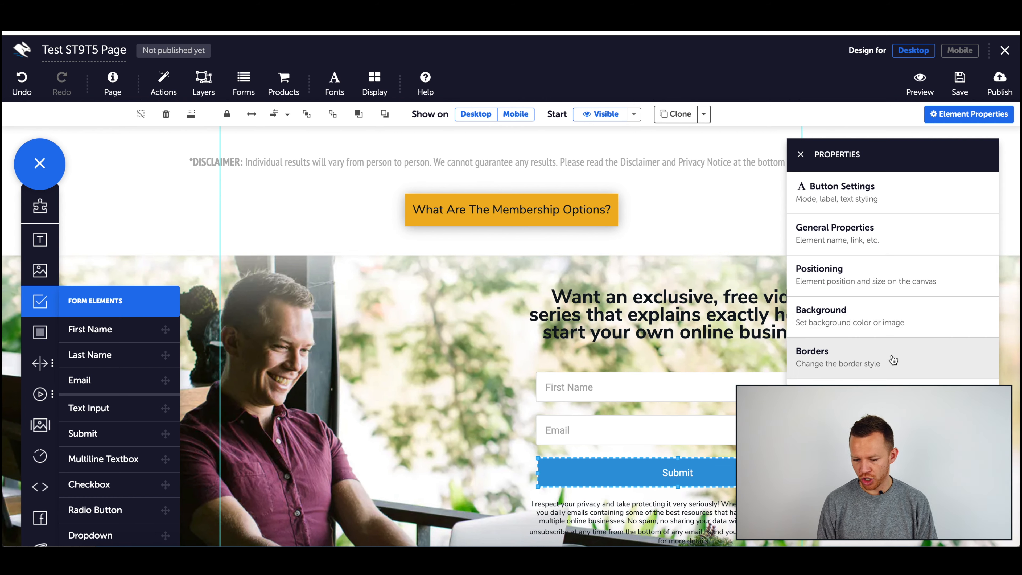
click(887, 209)
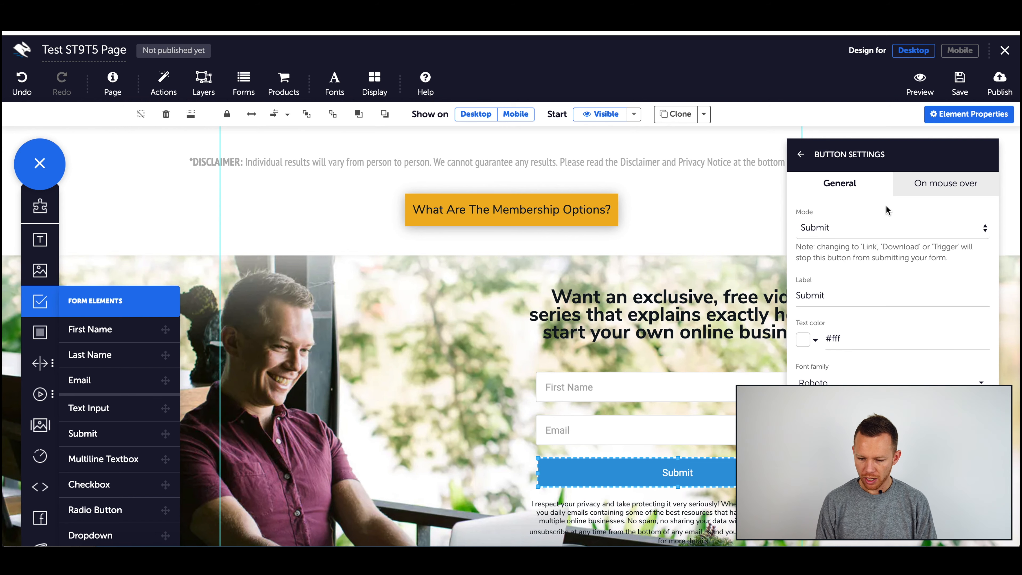
click(801, 154)
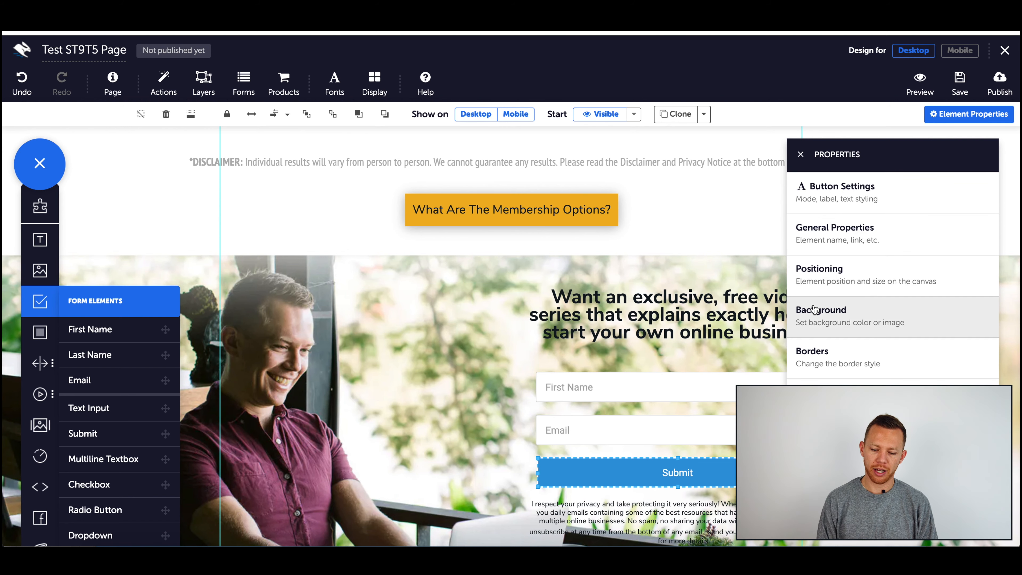
click(801, 154)
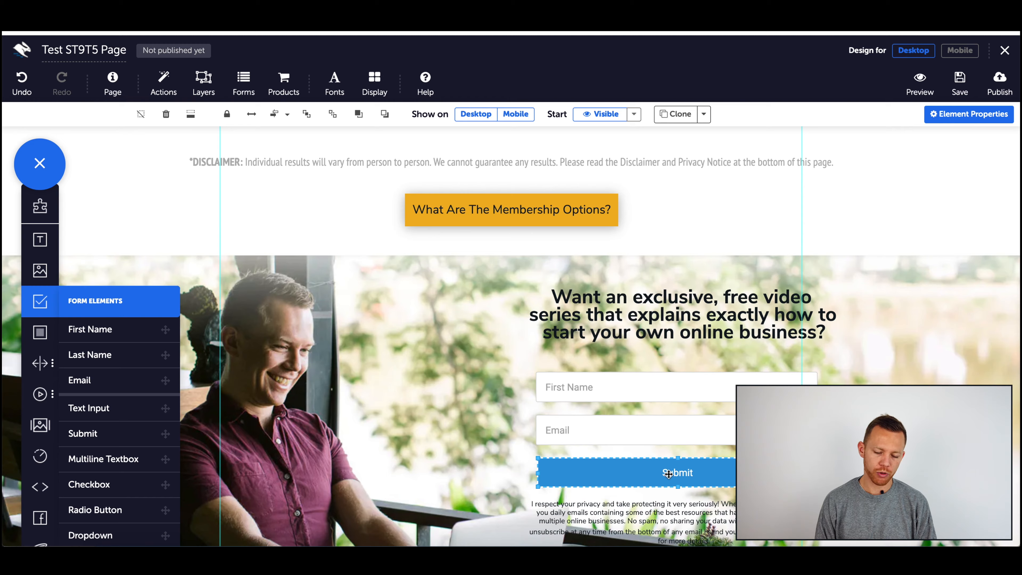
Step: Scroll through the page to review the rebuilt opt-in section and the top of the page
scroll(638, 491, up, 10)
scroll(643, 314, down, 10)
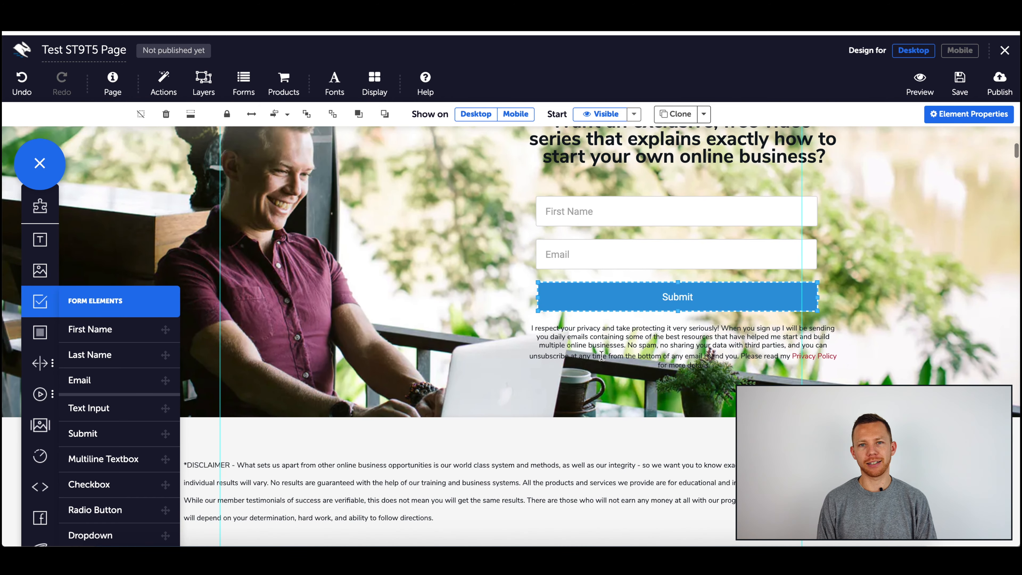
scroll(250, 343, up, 3)
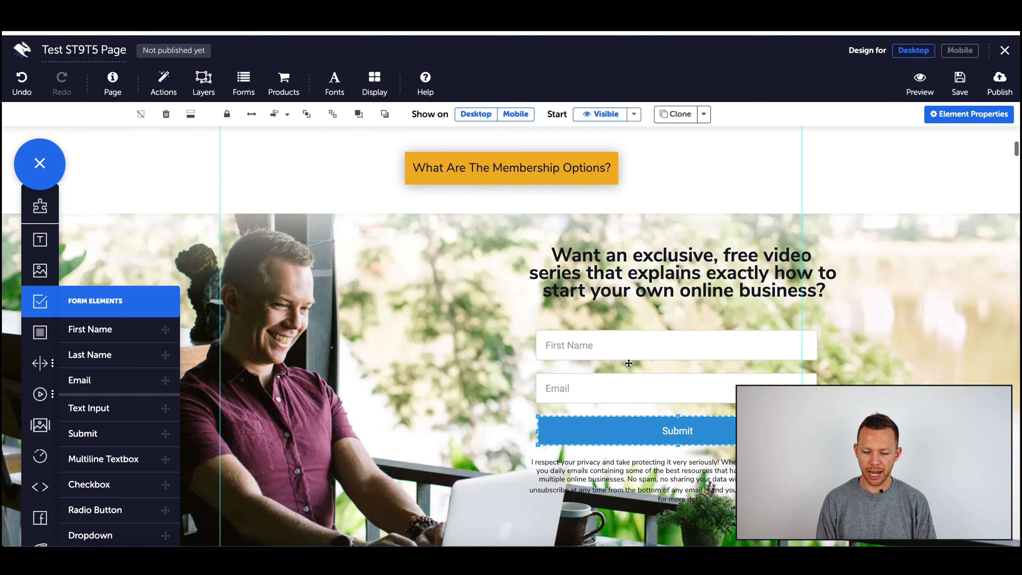
scroll(628, 364, down, 2)
scroll(649, 237, up, 1)
click(650, 237)
scroll(651, 242, up, 2)
scroll(651, 241, up, 8)
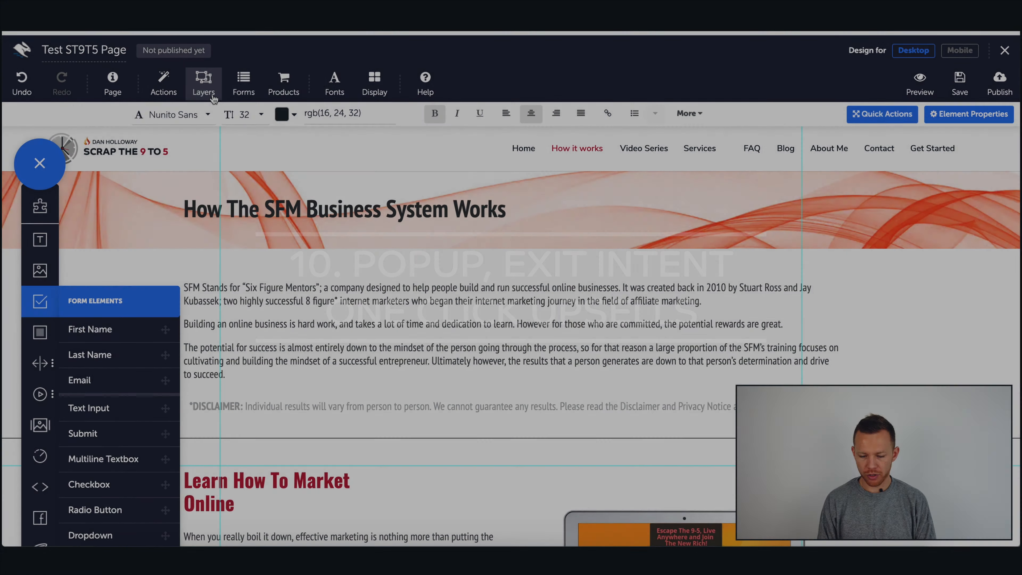
Step: Create a new layer named Test layer and place a panel element on the canvas
click(213, 96)
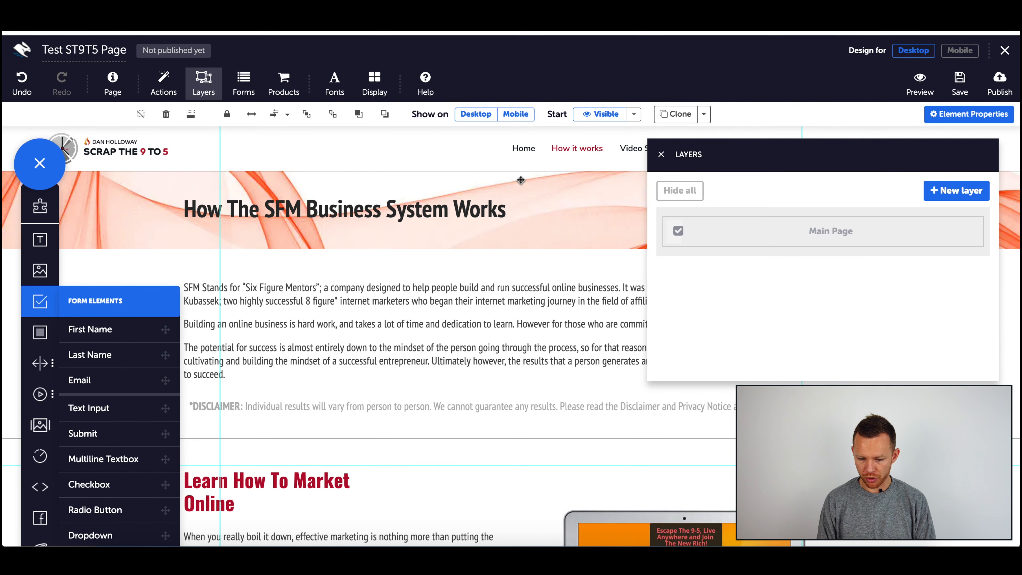
click(957, 190)
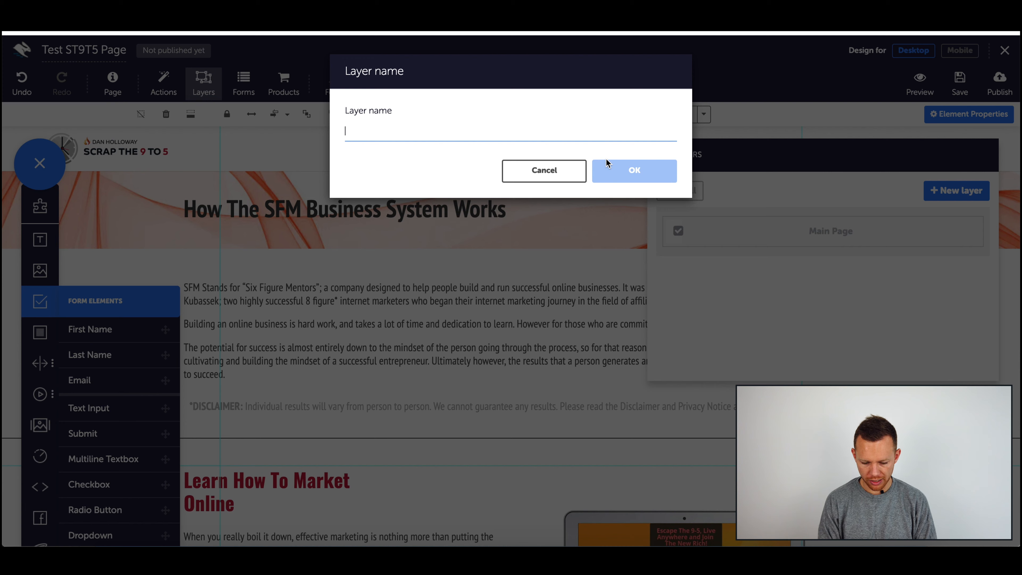
text(Test layer)
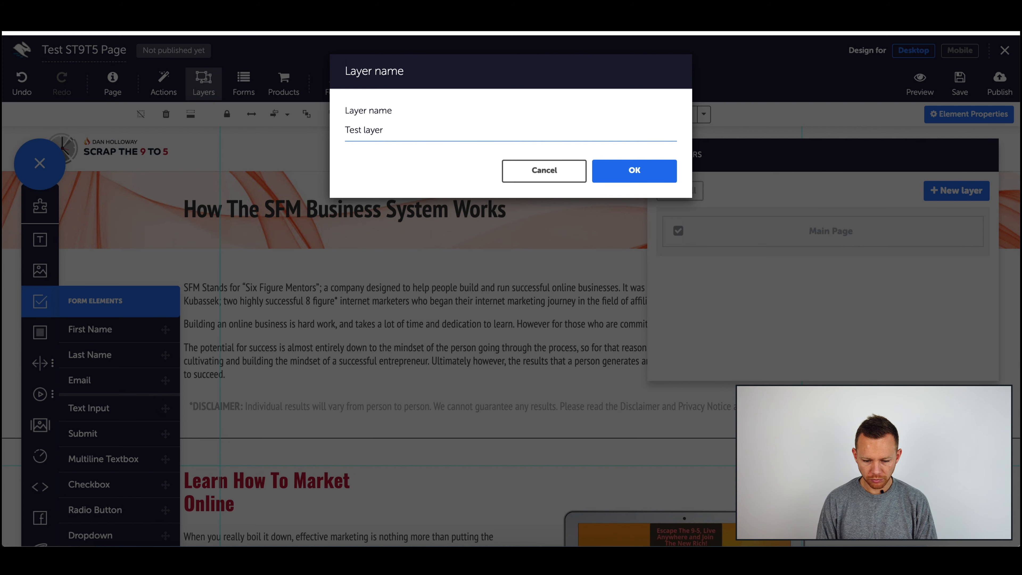
click(659, 168)
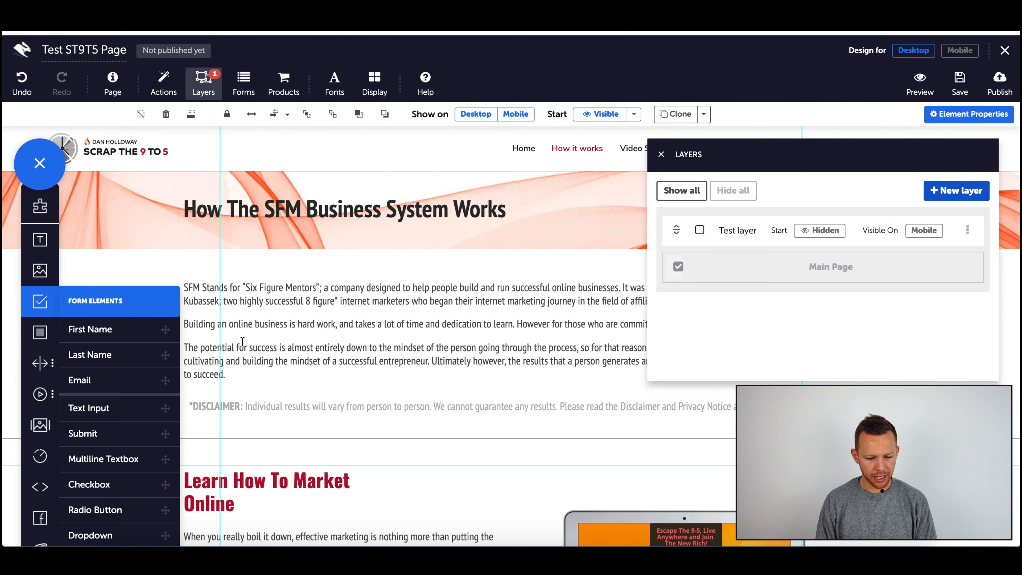
drag(39, 333, 64, 335)
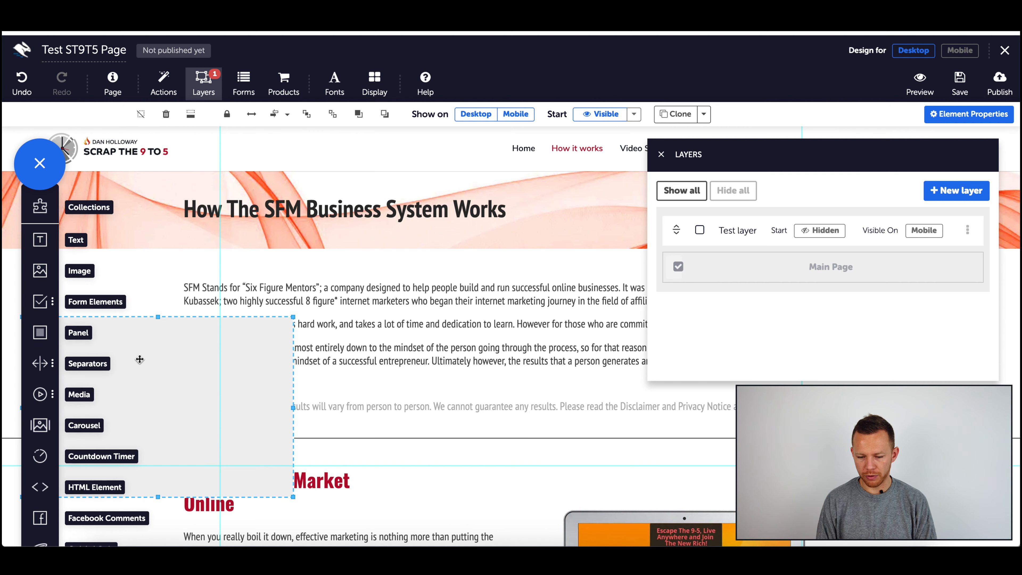
drag(140, 359, 490, 278)
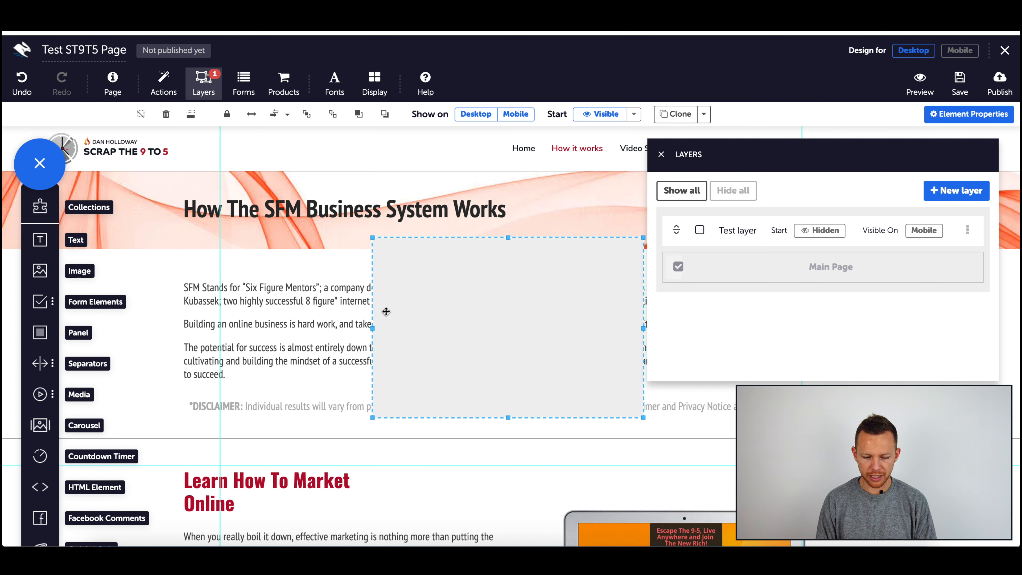
Step: Widen the panel and add a text element inside it reading HEY DON'T LEAVE, GET YOUR FREE GUIDE BELOW
drag(372, 330, 276, 329)
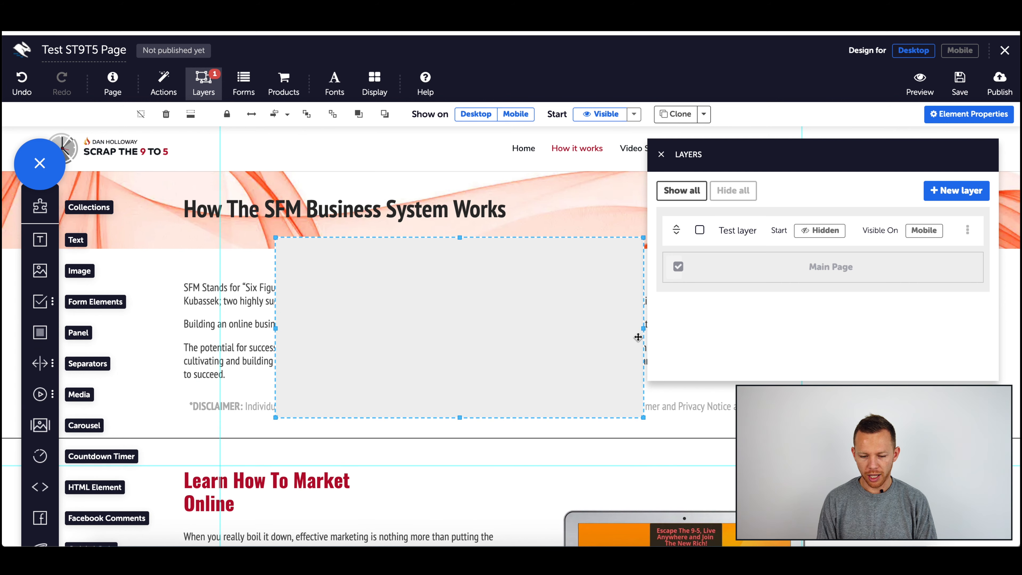
drag(643, 328, 734, 330)
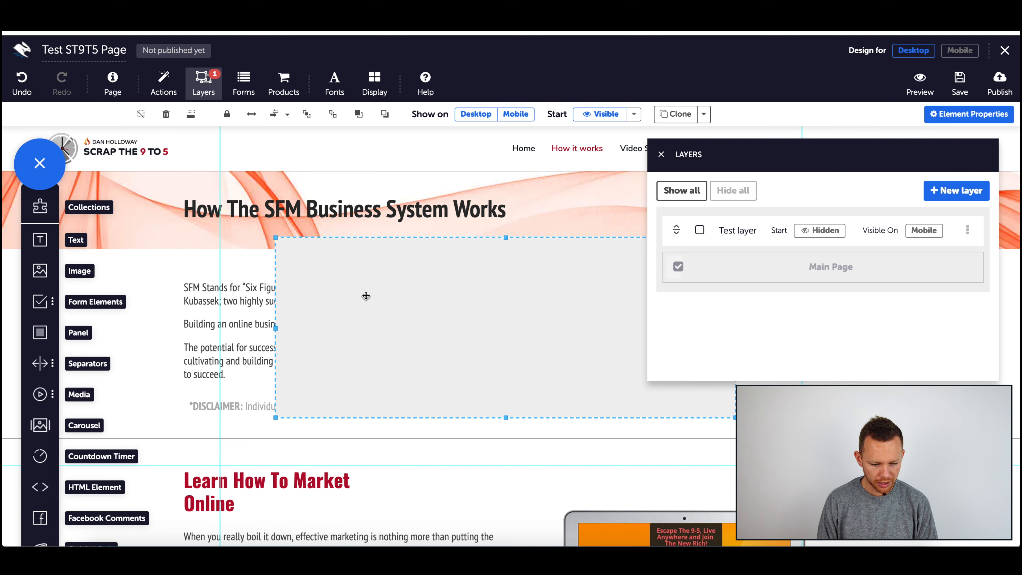
drag(40, 246, 457, 296)
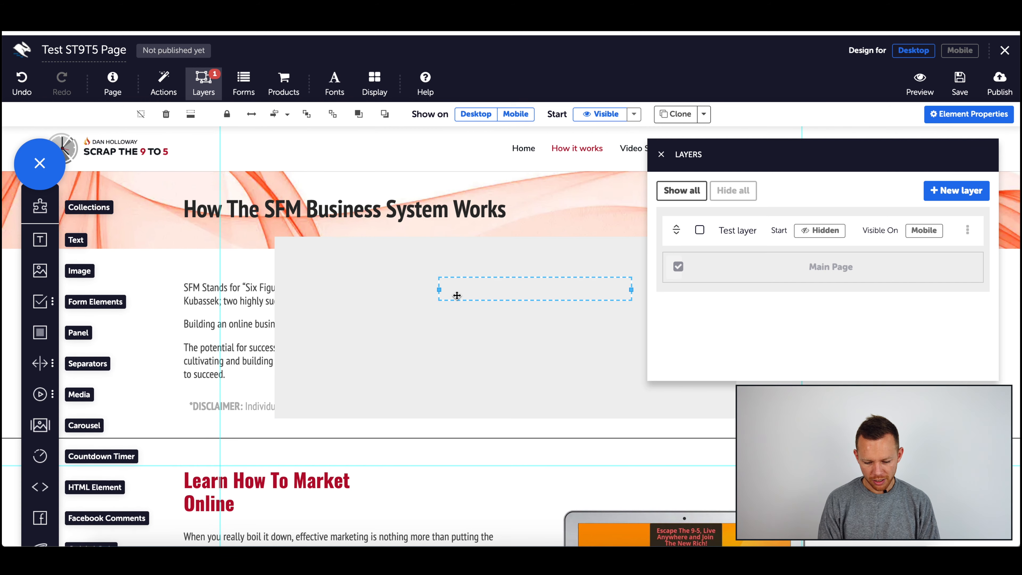
click(471, 292)
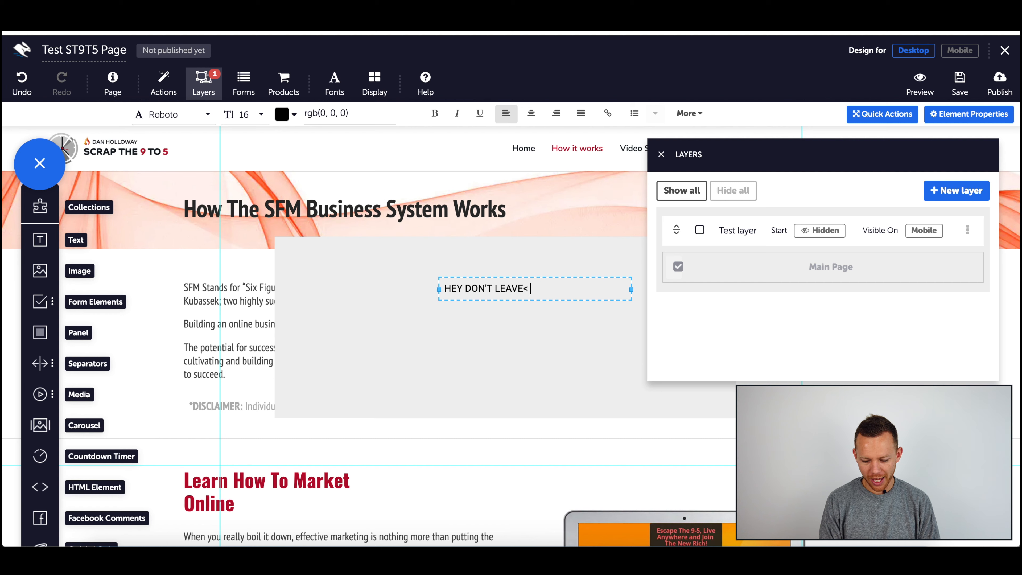
text(HEY DON'T LEAVE, GET YOUR FRE)
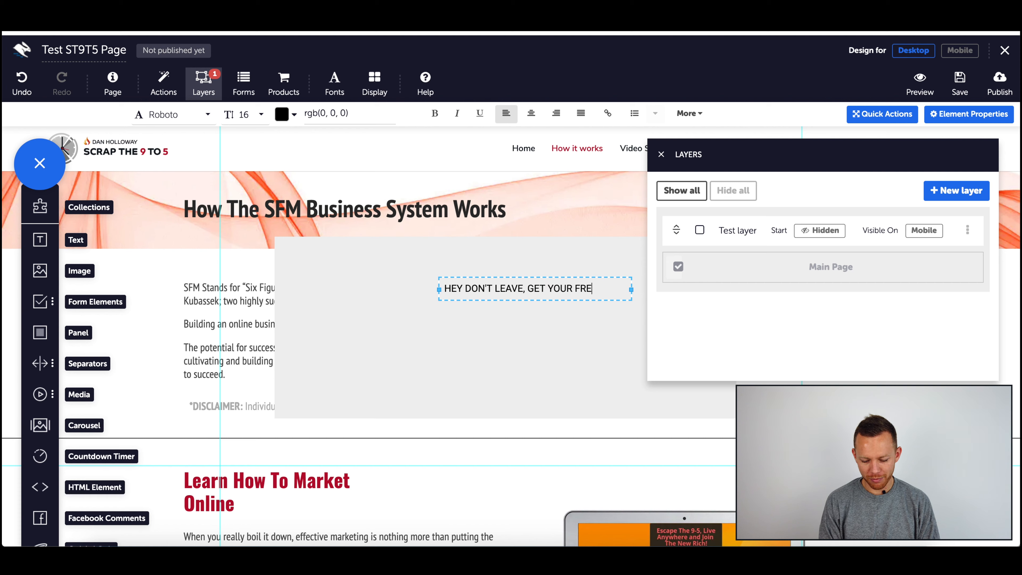
text(E GUIDE BELOW)
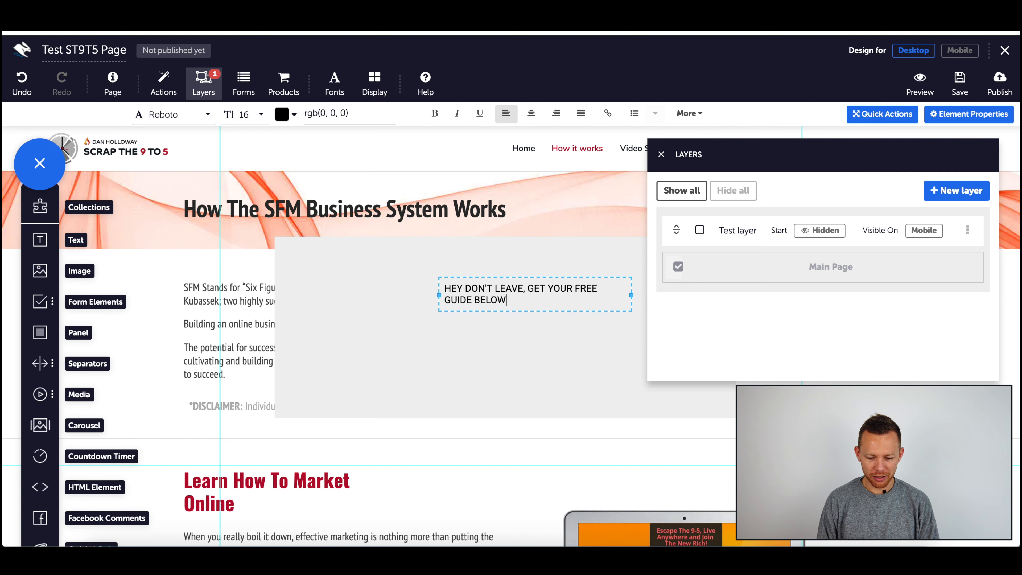
click(423, 377)
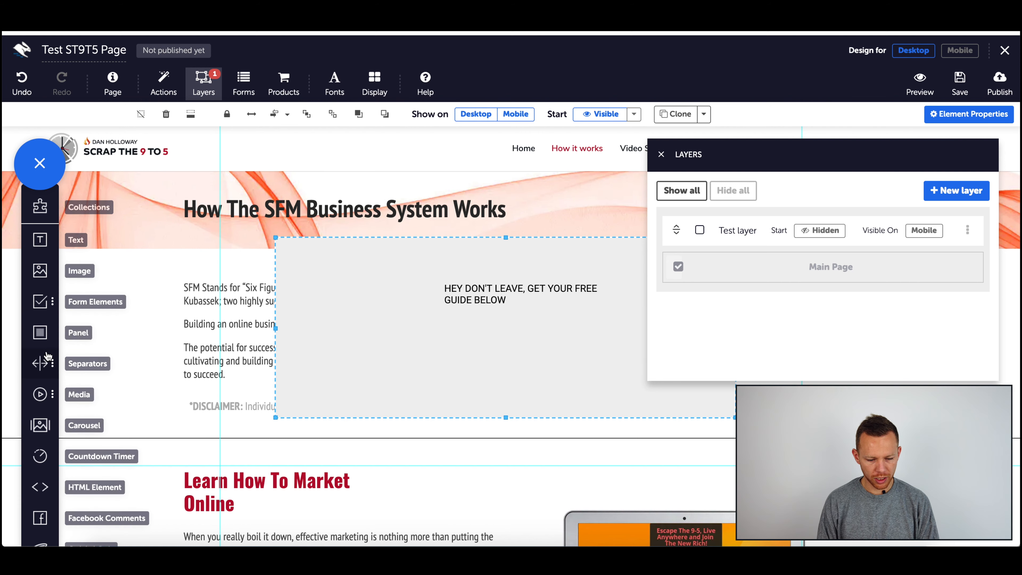
Step: Add a Submit button into the panel below the text
click(41, 302)
drag(117, 433, 467, 366)
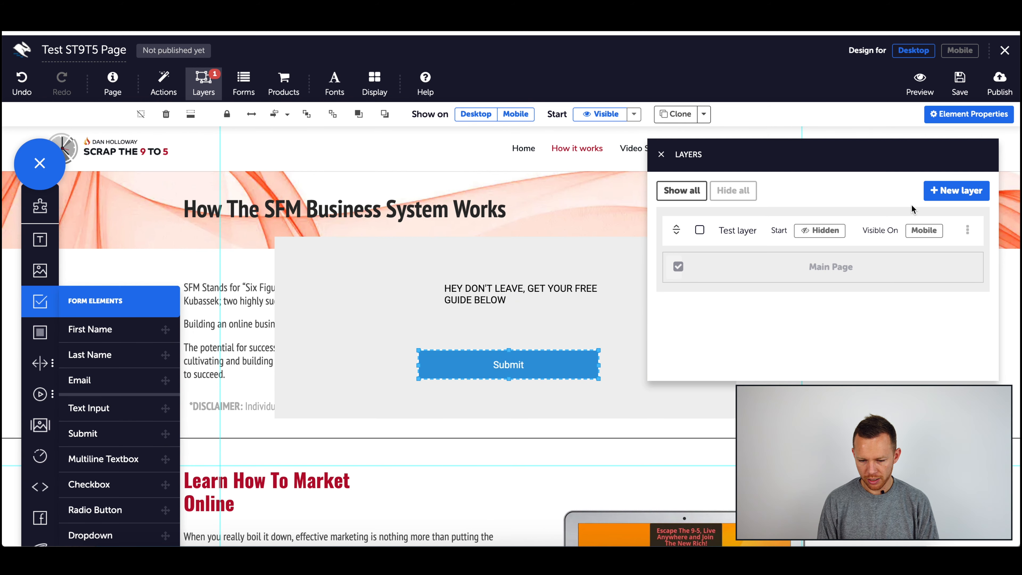
click(662, 155)
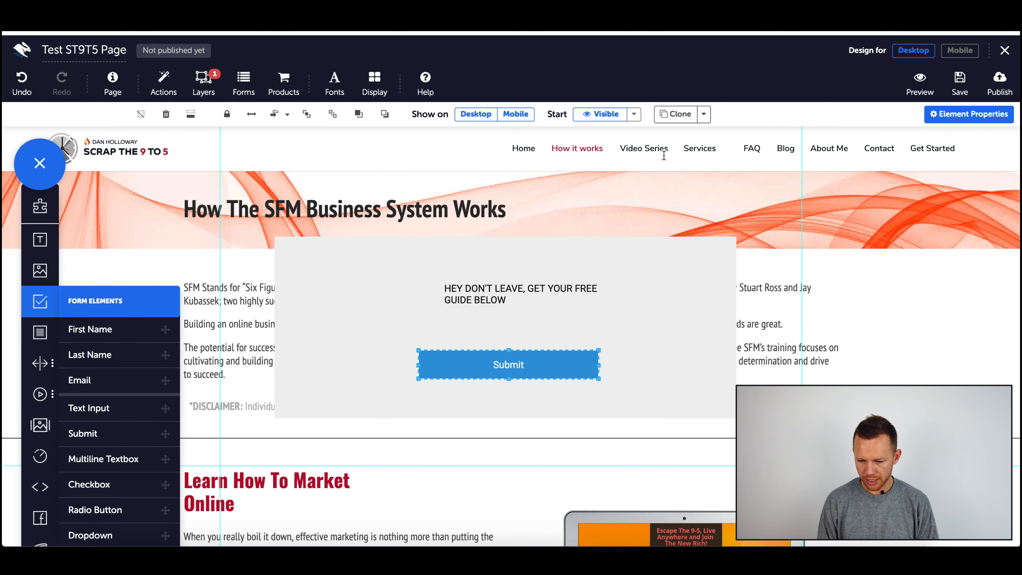
Step: Set the button's label to GET YOUR GUIDE HERE
click(957, 116)
click(845, 300)
double_click(845, 300)
text(GET YOU)
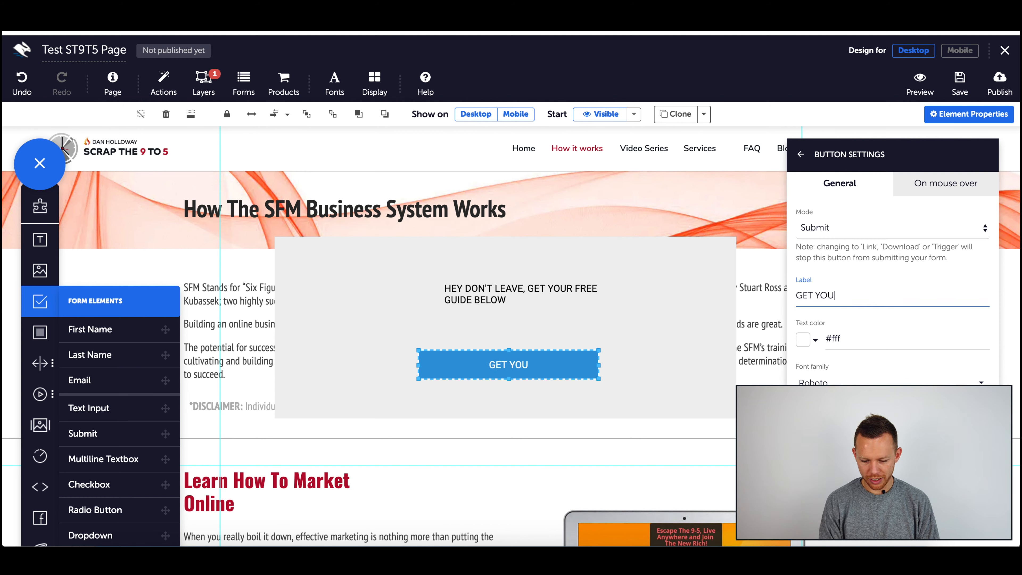
text(R GUIDE HERE)
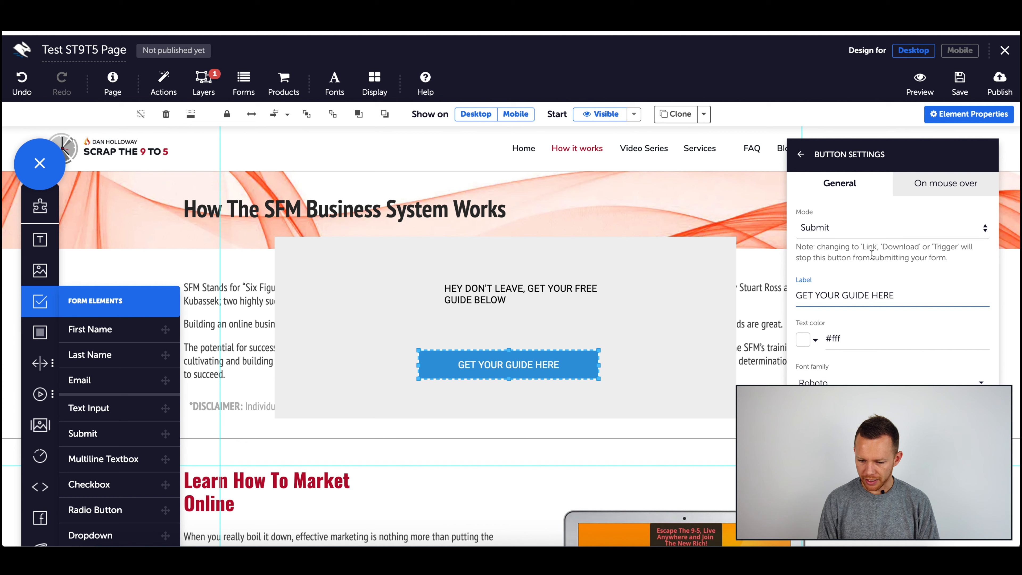
click(803, 158)
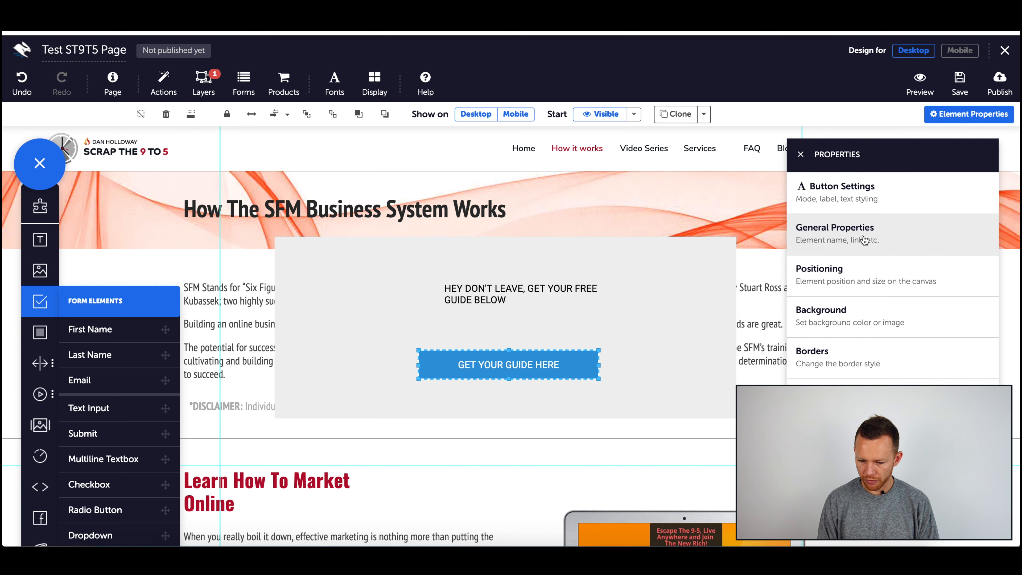
Step: Open the button's settings and review its Mode options without changing them
click(865, 199)
click(855, 229)
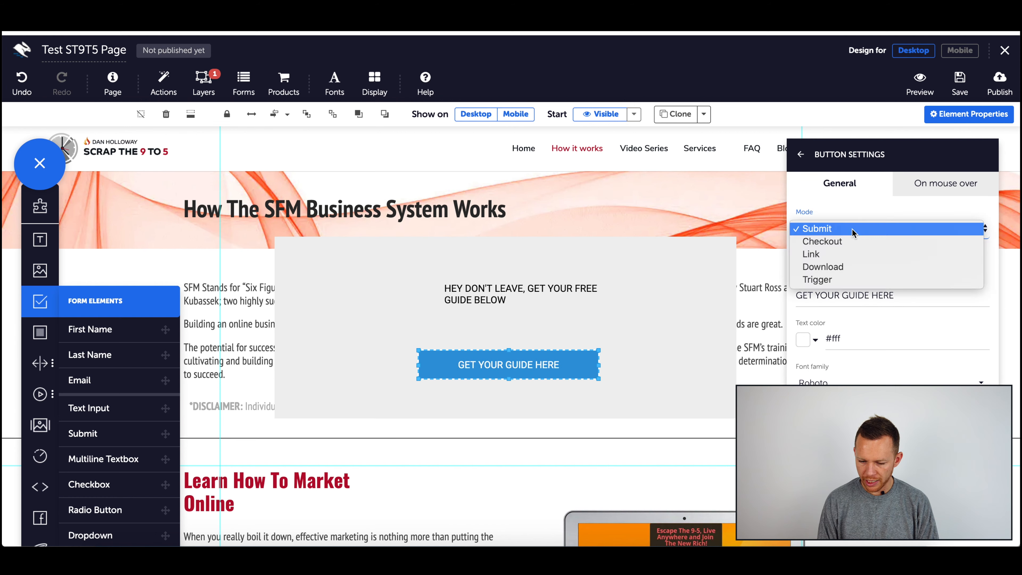
key(Escape)
click(853, 261)
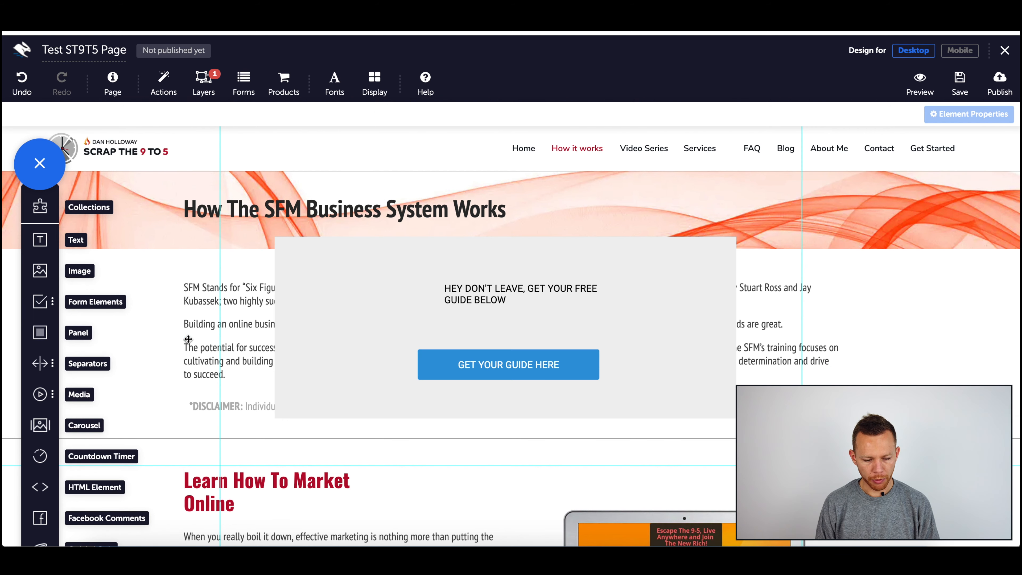
Step: Add a text element reading X in the panel's top-right corner and narrow it to fit
drag(40, 239, 697, 259)
click(692, 257)
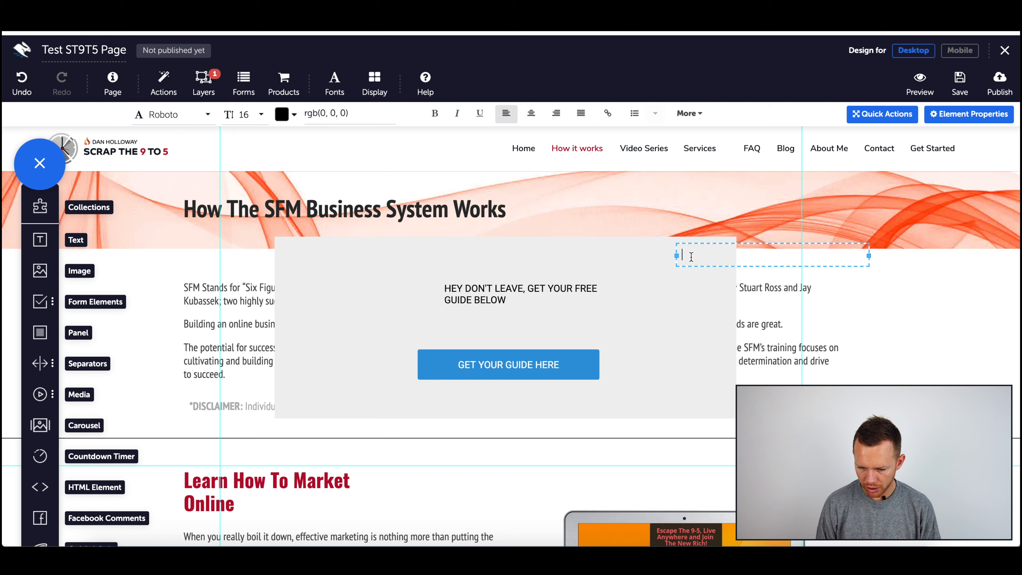
click(938, 114)
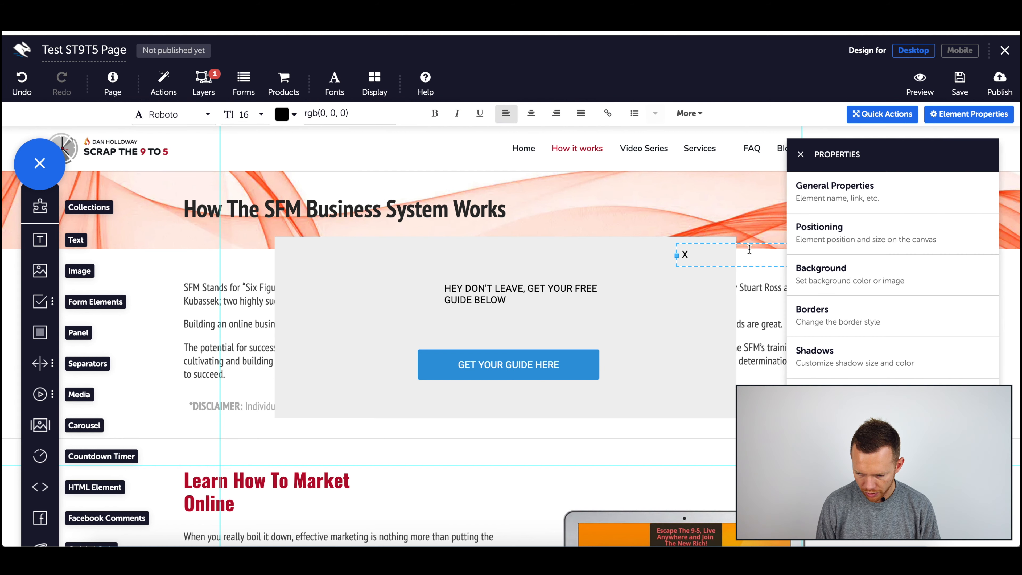
key(Escape)
click(802, 155)
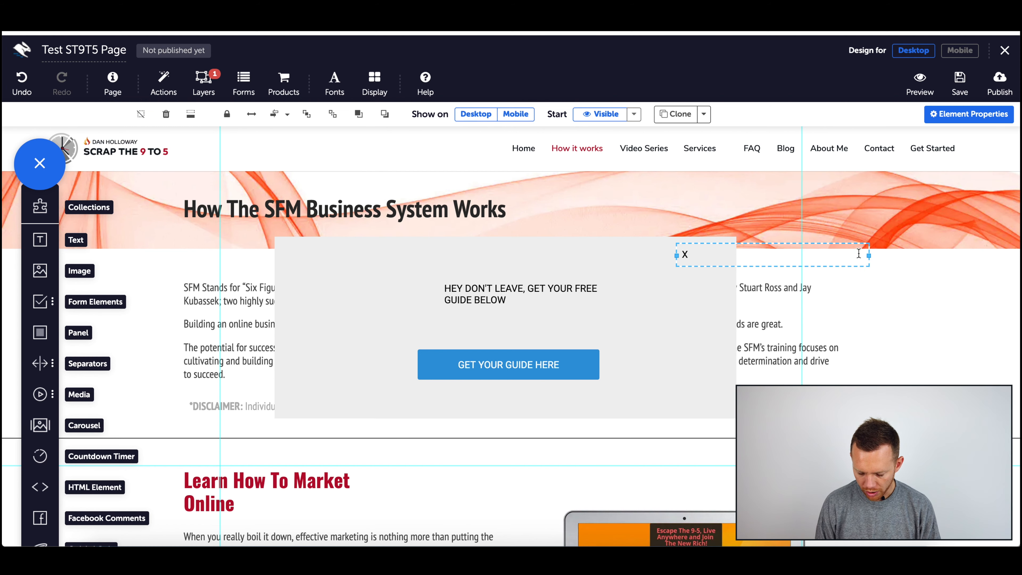
drag(868, 256, 714, 248)
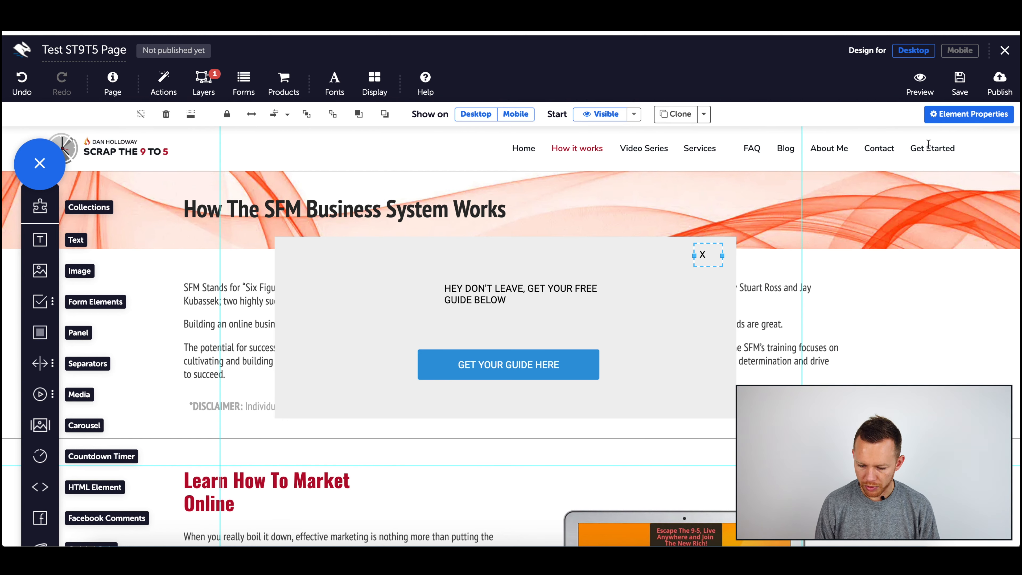
Step: Give the X an On click action that hides Layer Test layer, including contained elements
click(969, 114)
click(865, 381)
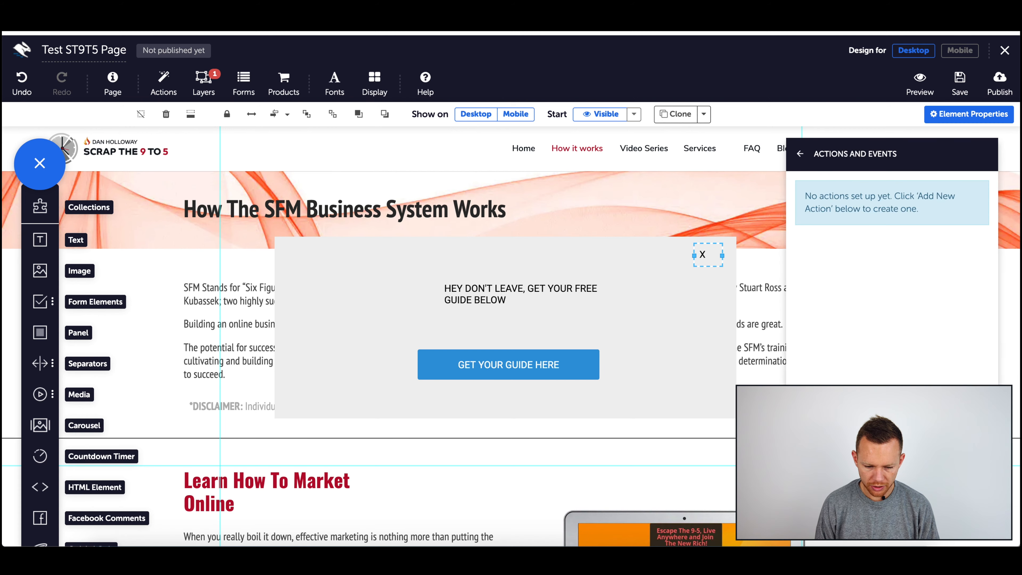
click(892, 511)
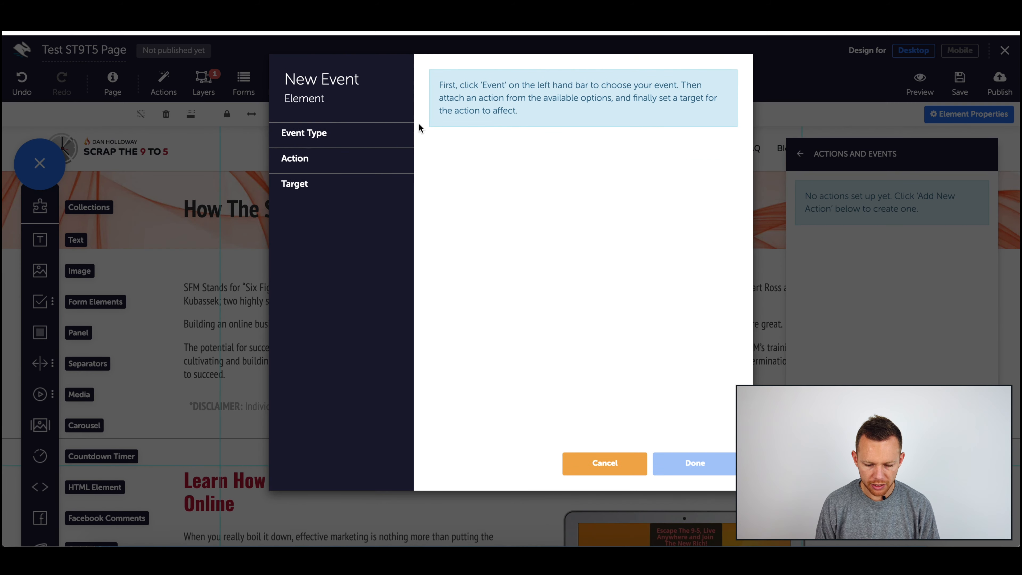
click(347, 129)
click(331, 162)
click(461, 123)
click(349, 215)
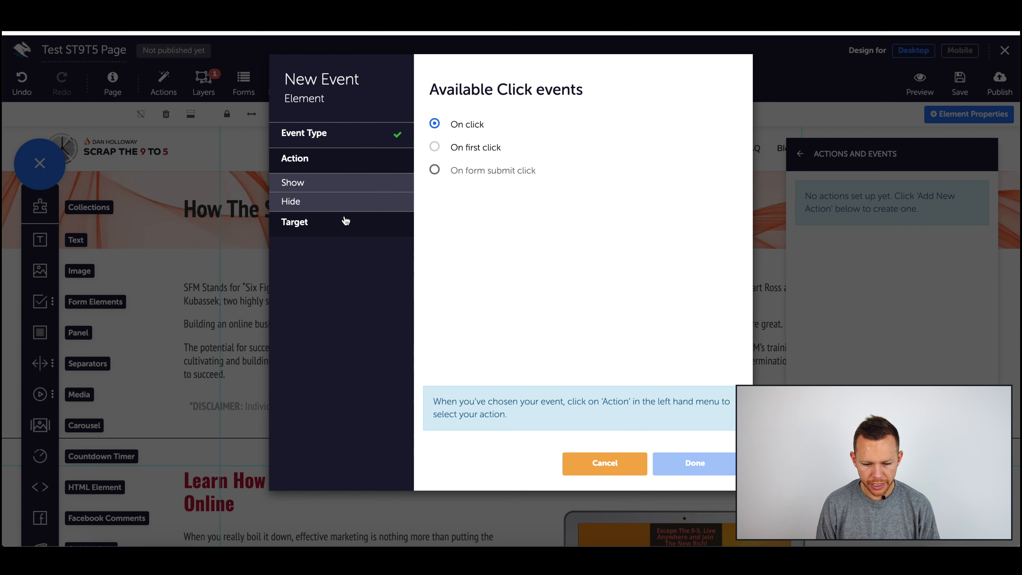
click(331, 201)
click(482, 147)
click(341, 224)
click(507, 141)
click(511, 158)
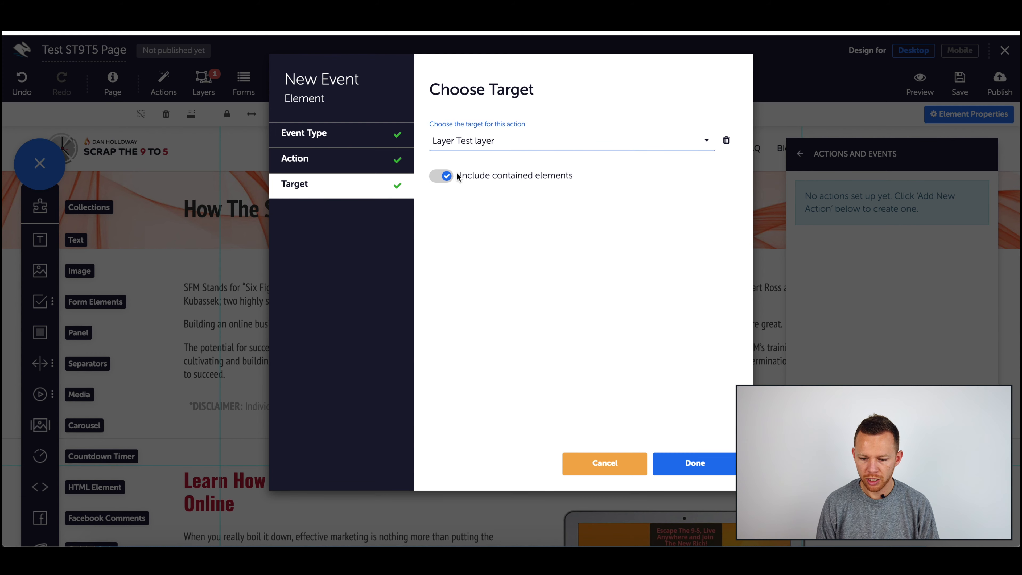
click(695, 463)
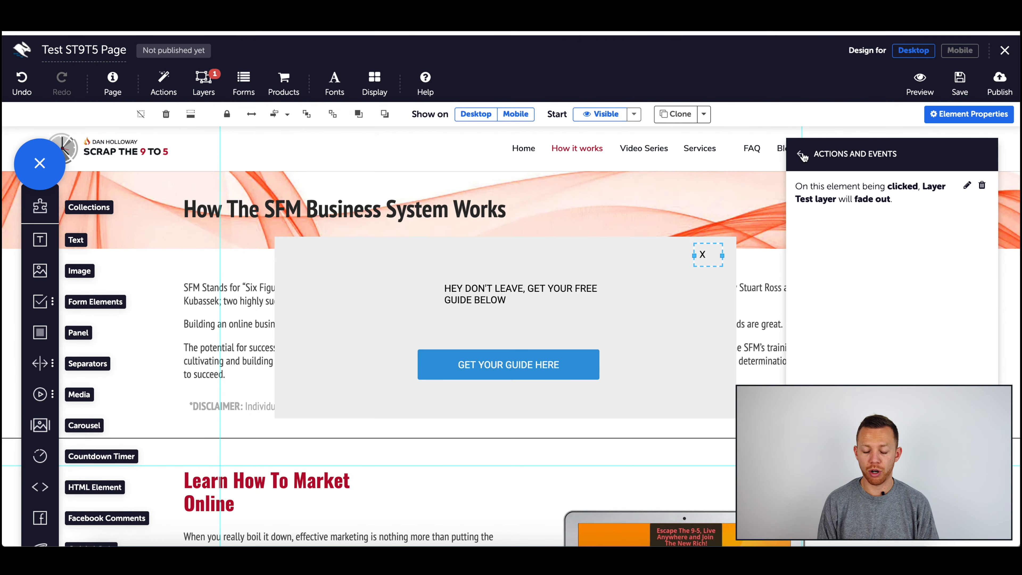
click(806, 159)
click(799, 155)
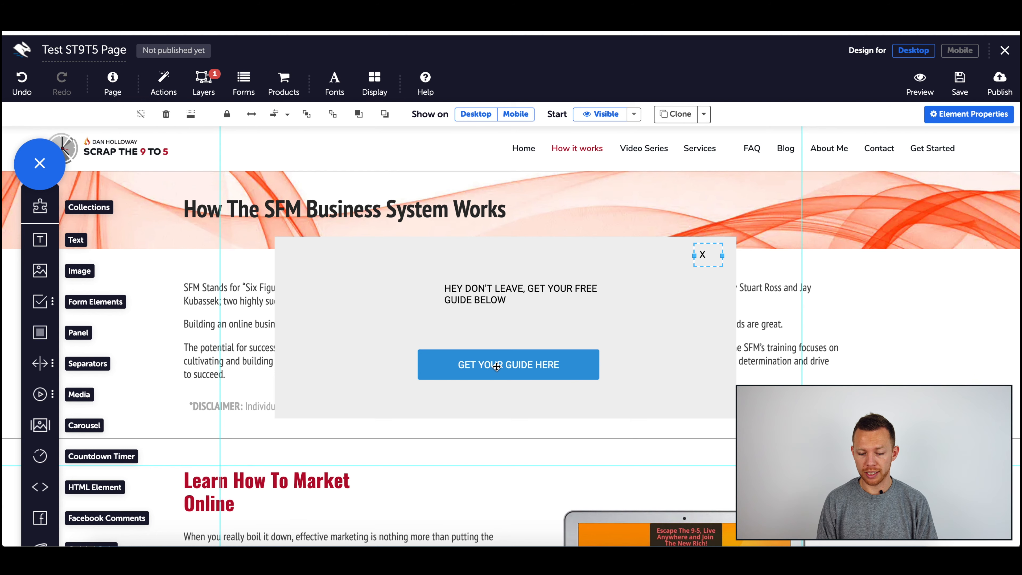
scroll(483, 307, down, 2)
scroll(483, 307, up, 2)
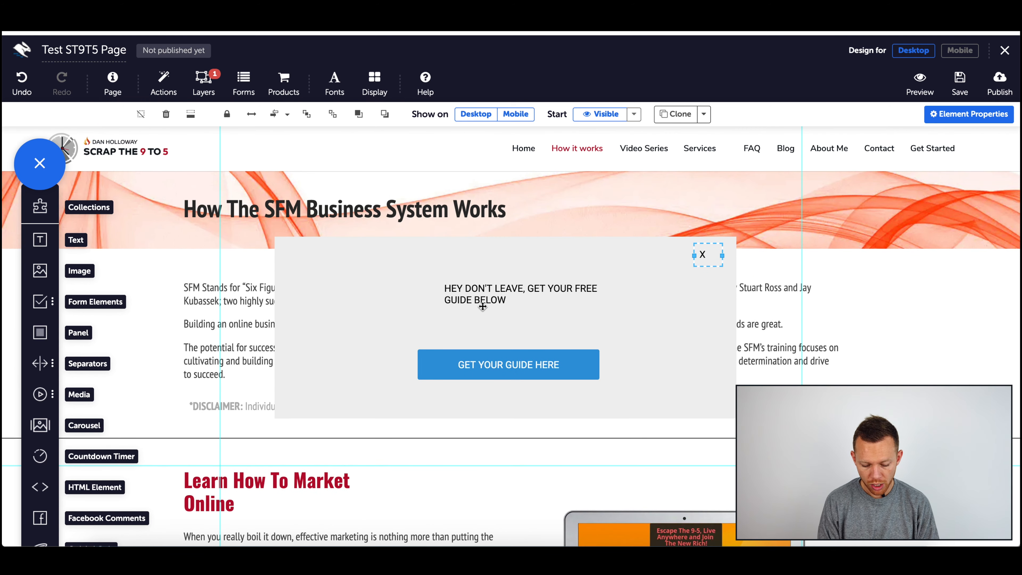
Step: In a new browser tab, open assets.scrapthe9to5.com/thank-you-page-s1 and scroll through it, dismissing its notice box
key(ctrl+t)
text(as)
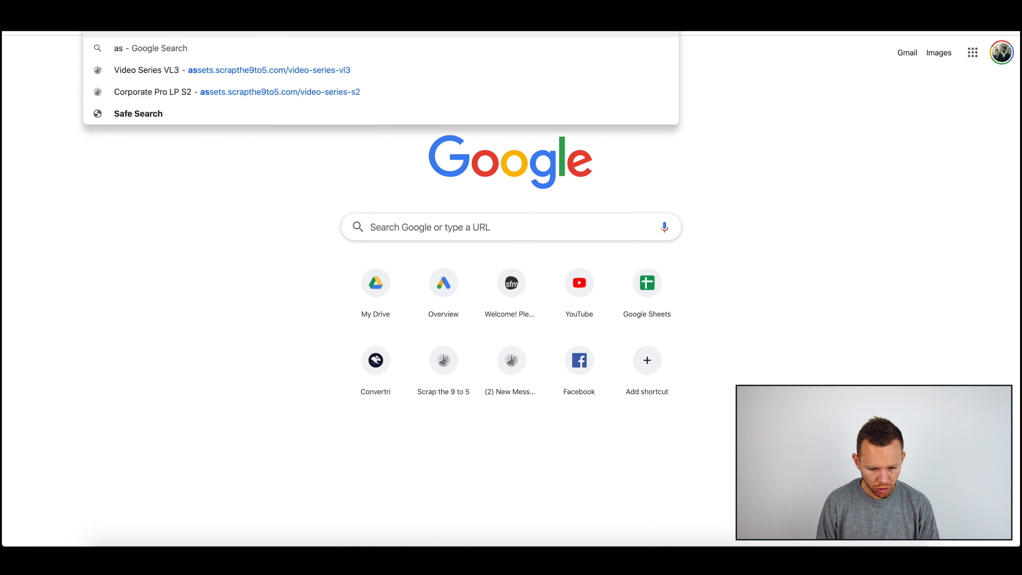
text(set)
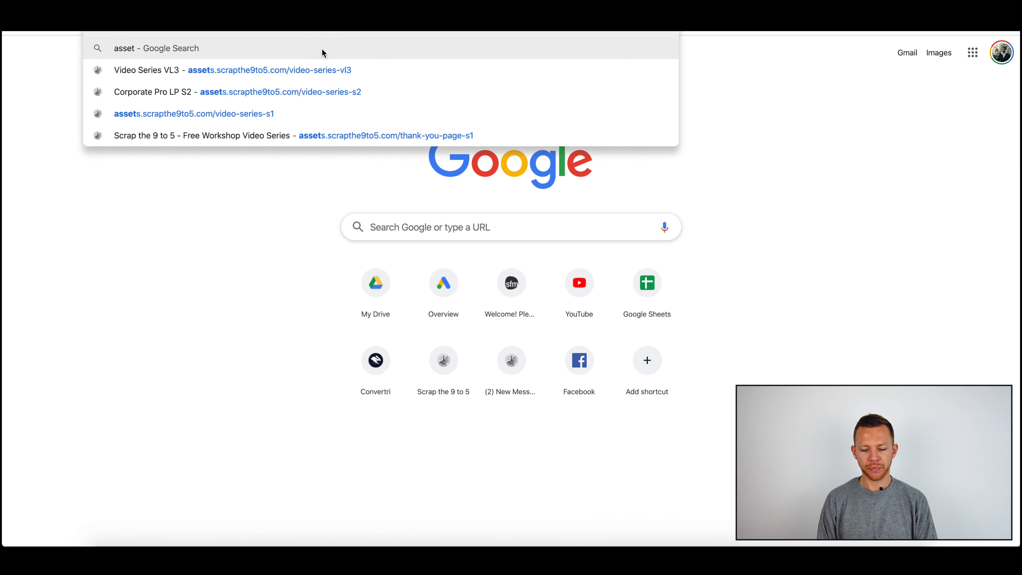
click(393, 136)
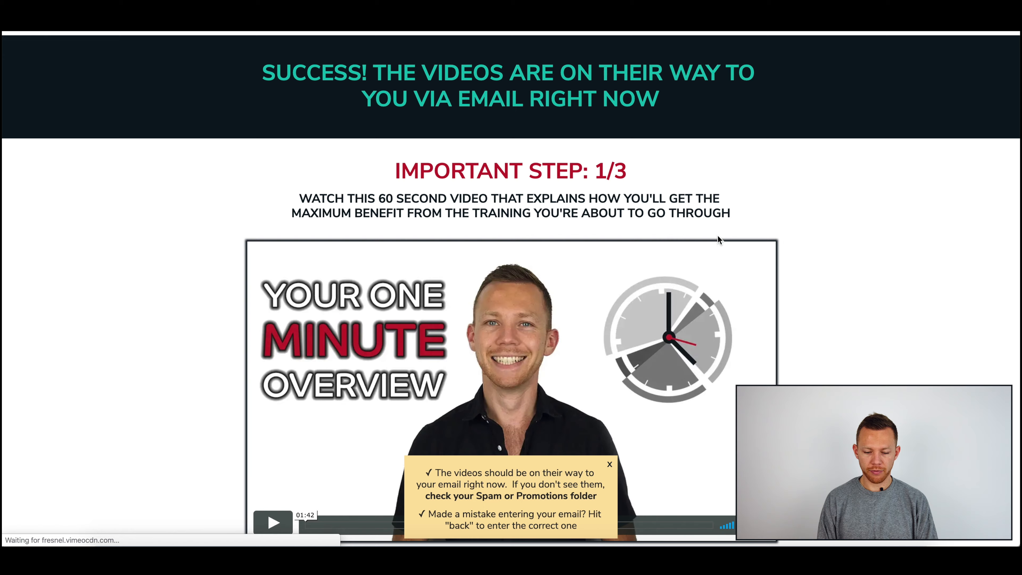
scroll(583, 279, down, 20)
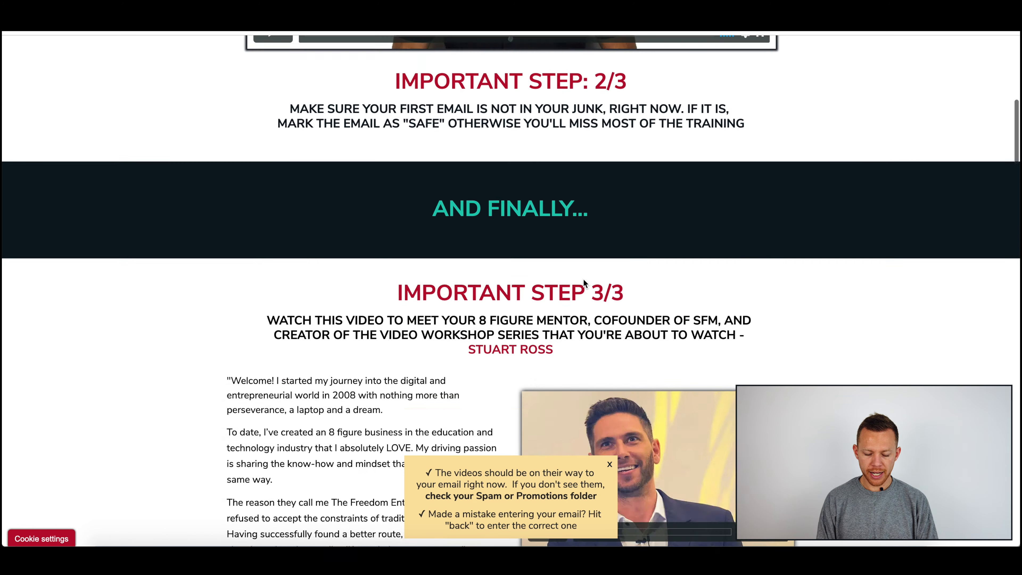
scroll(584, 279, down, 9)
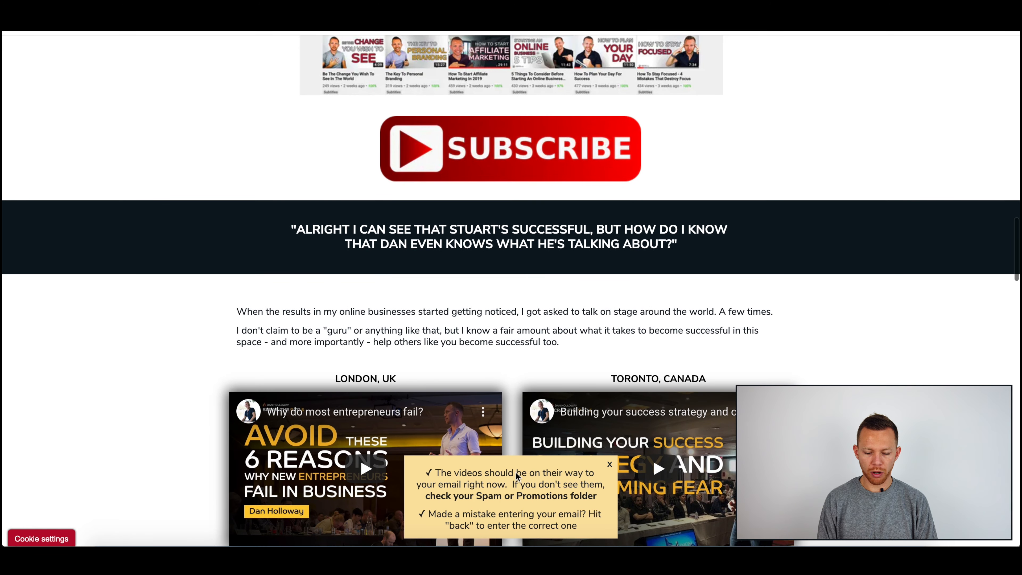
scroll(516, 480, down, 1)
scroll(608, 471, down, 8)
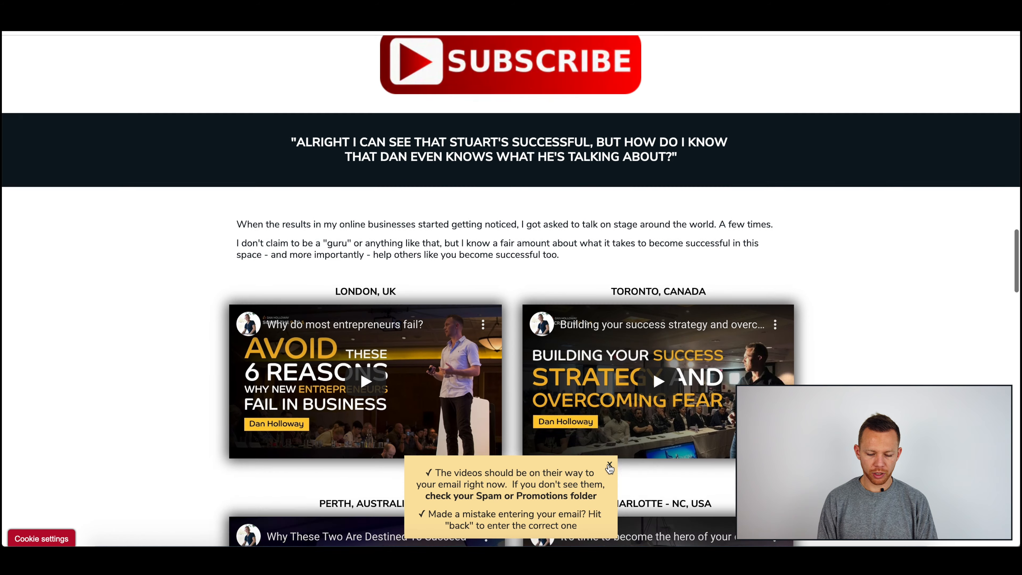
scroll(610, 467, down, 2)
scroll(553, 478, down, 2)
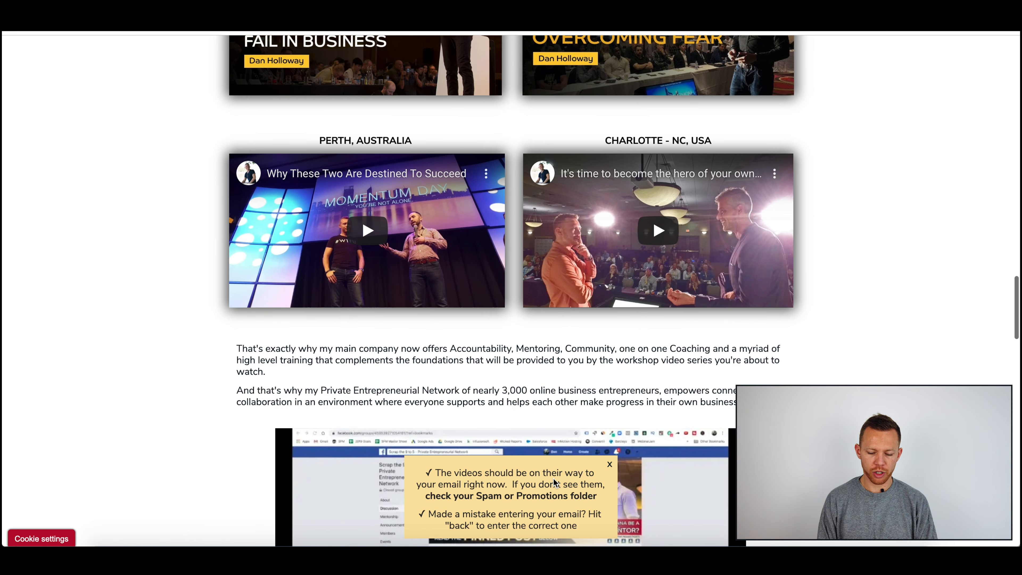
scroll(623, 472, down, 3)
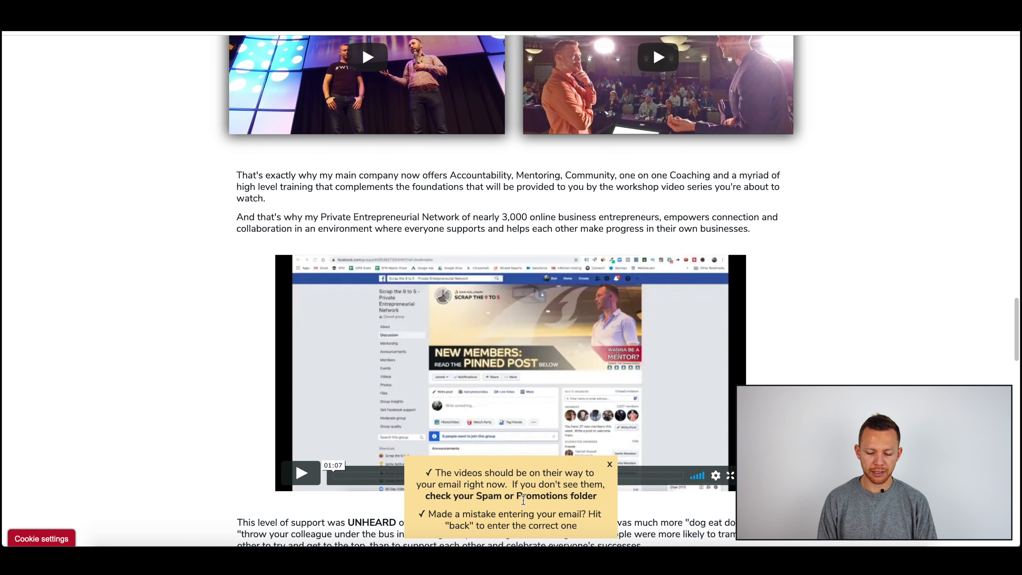
scroll(543, 496, down, 3)
click(607, 464)
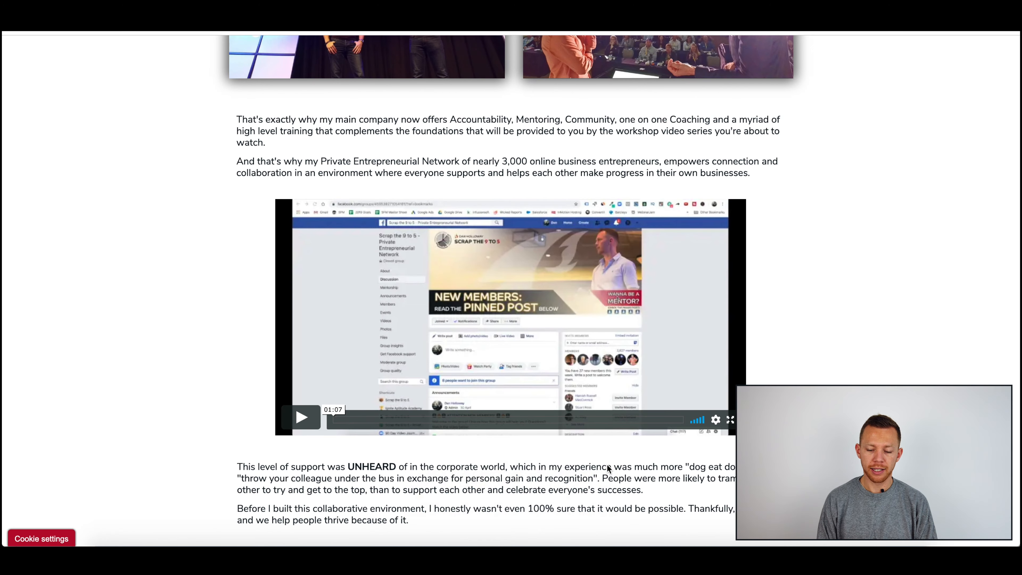
scroll(607, 464, down, 5)
scroll(607, 465, down, 5)
scroll(607, 464, up, 20)
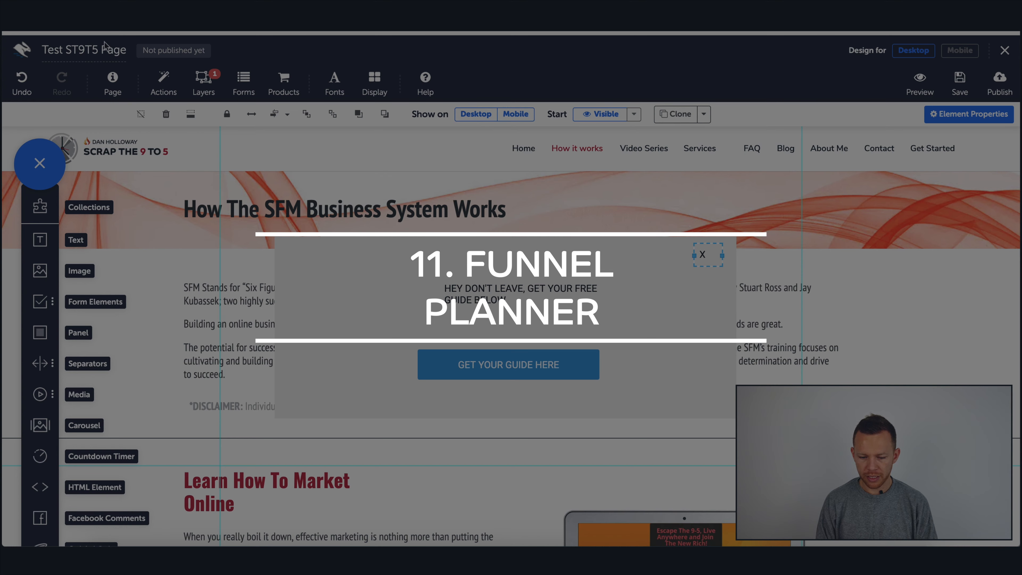
Step: Leave the editor for the Caroline's Resources funnel pages and reposition the Test ST9T5 Page card in the funnel planner
click(22, 49)
click(608, 163)
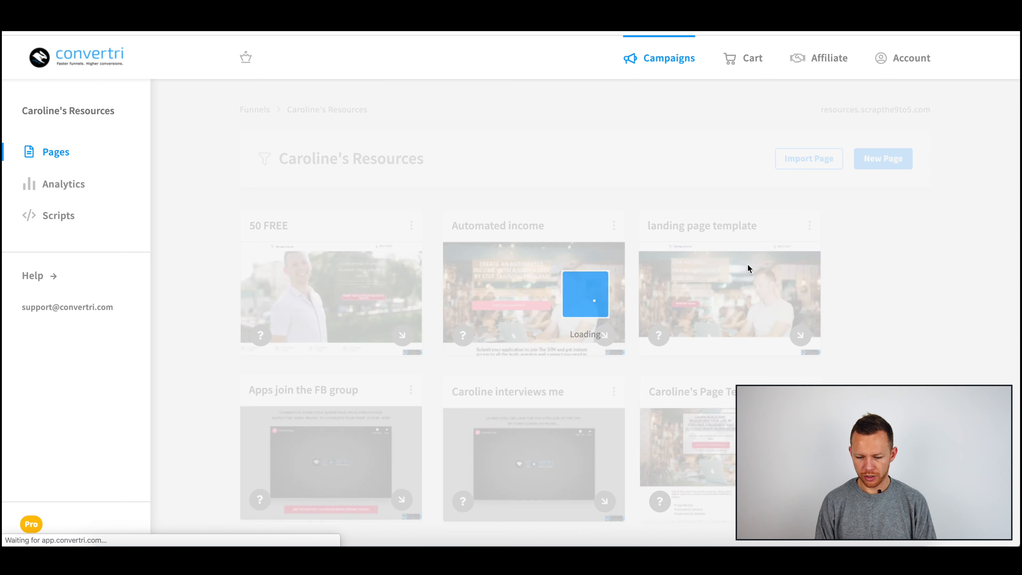
scroll(748, 268, down, 15)
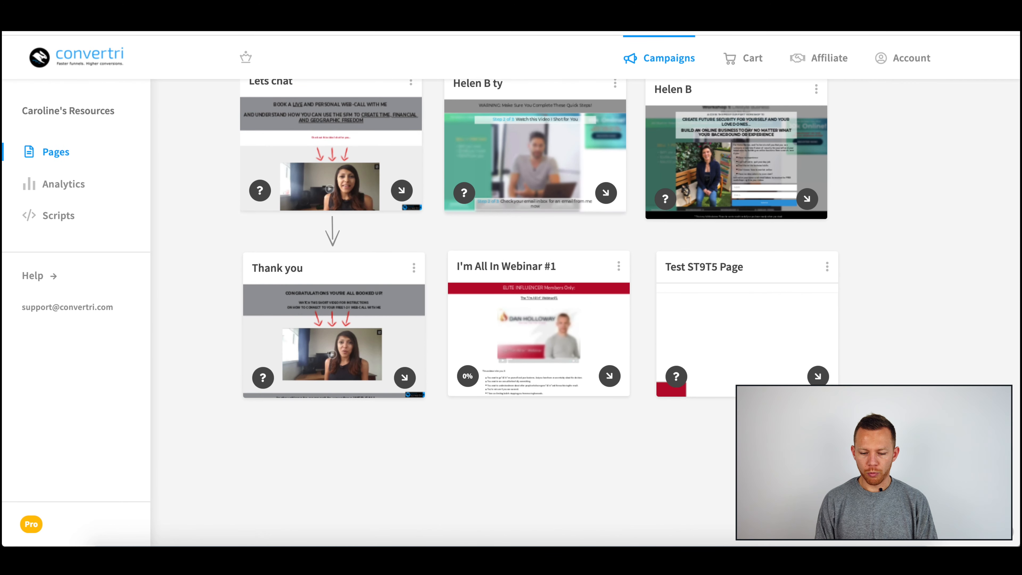
drag(753, 276, 787, 412)
Step: Connect I'm All In Webinar #1 to Test ST9T5 Page with a funnel arrow
scroll(765, 362, down, 3)
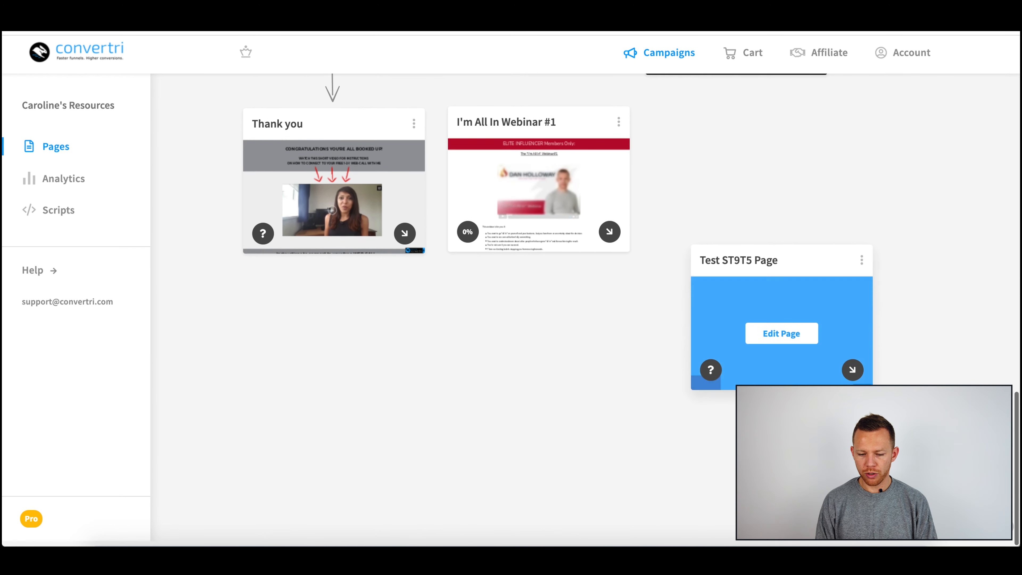
drag(609, 237, 738, 339)
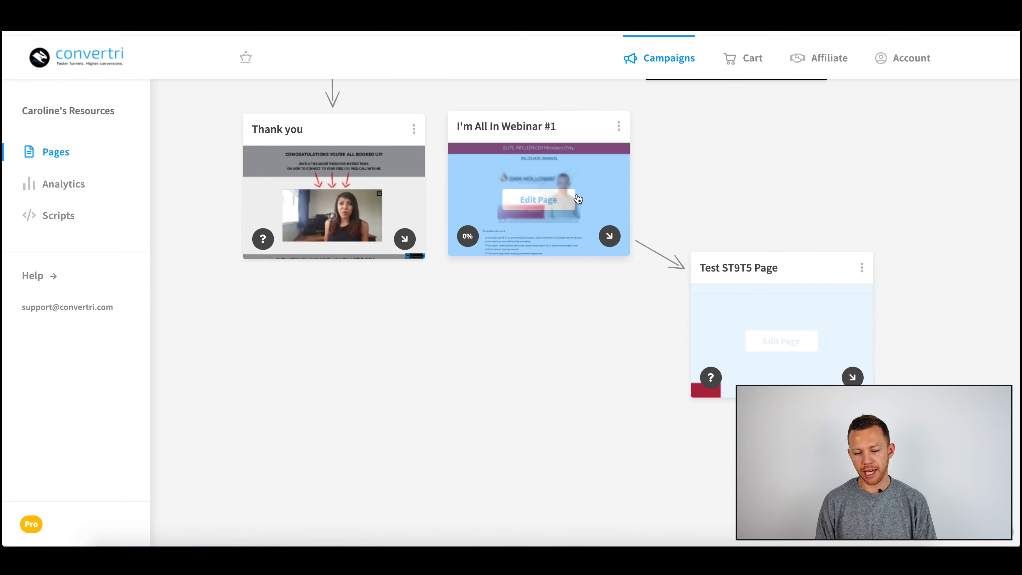
Step: Scroll through the funnel planner to review the page connections
scroll(556, 213, up, 5)
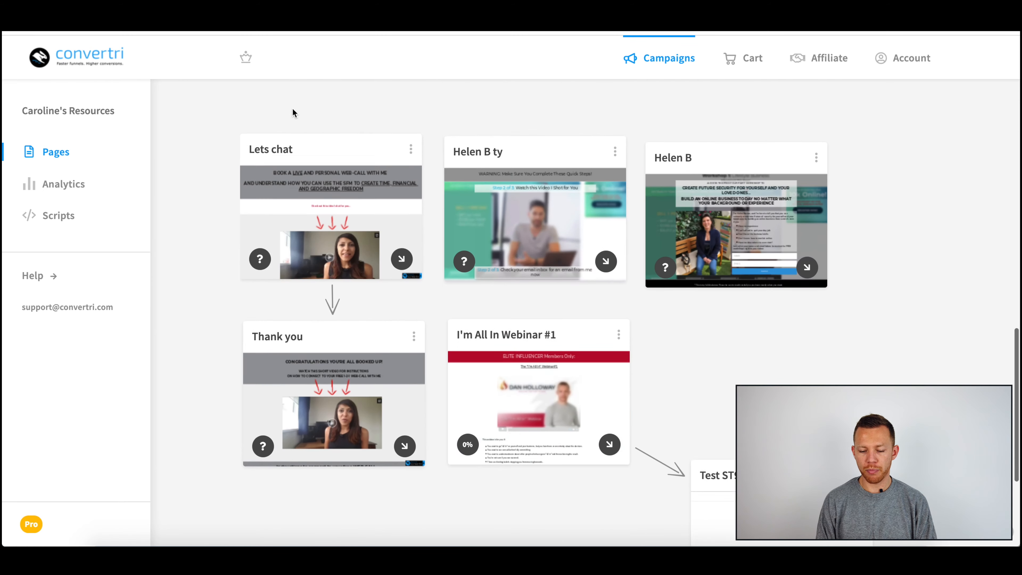
scroll(559, 385, down, 4)
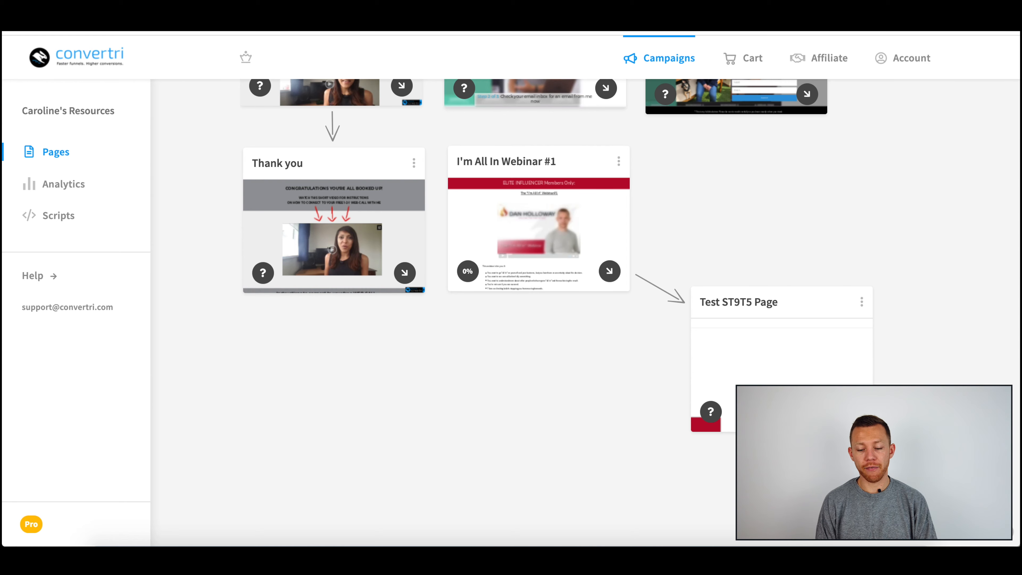
scroll(554, 296, up, 5)
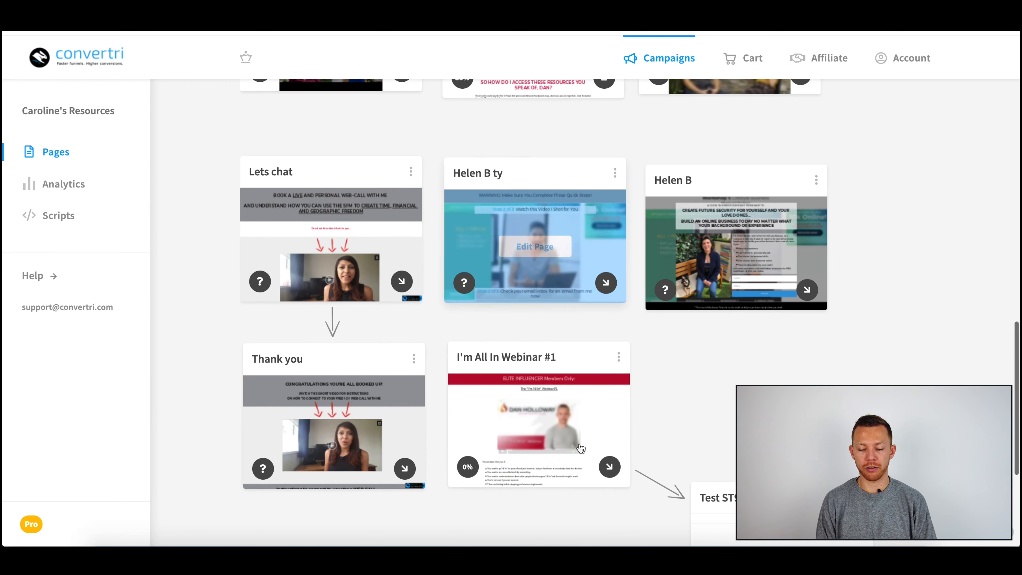
scroll(612, 372, down, 2)
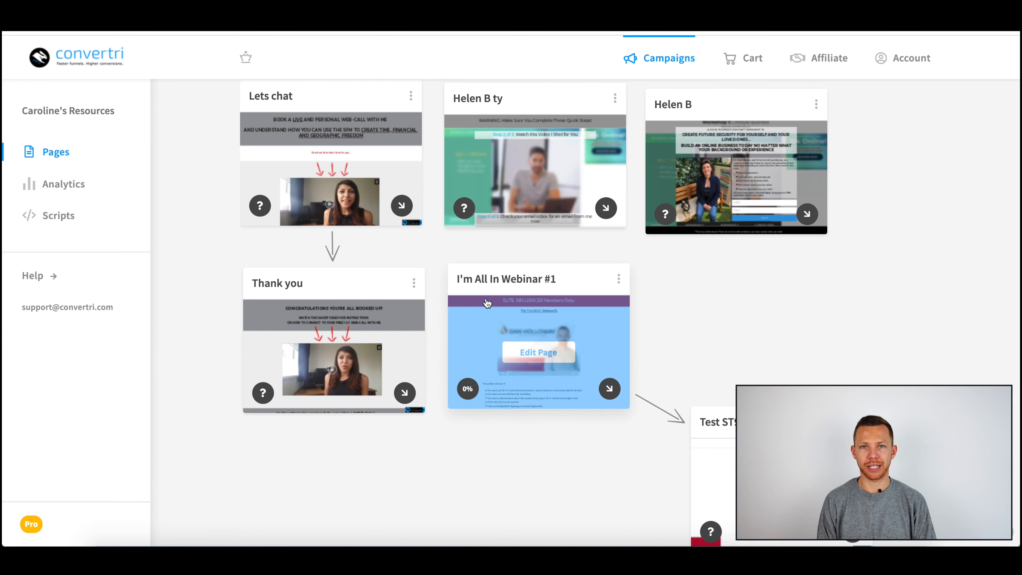
mouse_move(600, 347)
scroll(600, 347, down, 1)
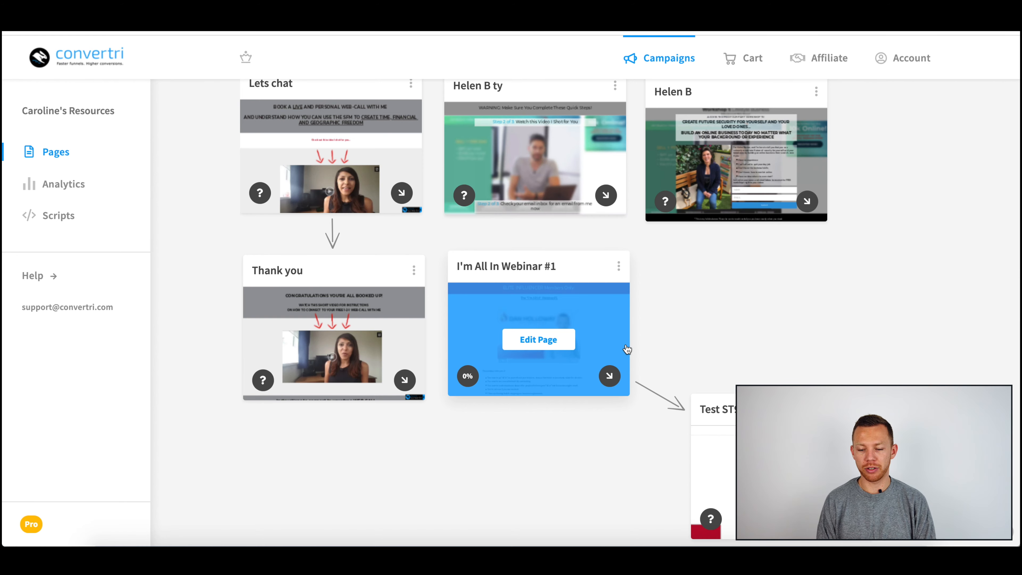
scroll(564, 343, up, 10)
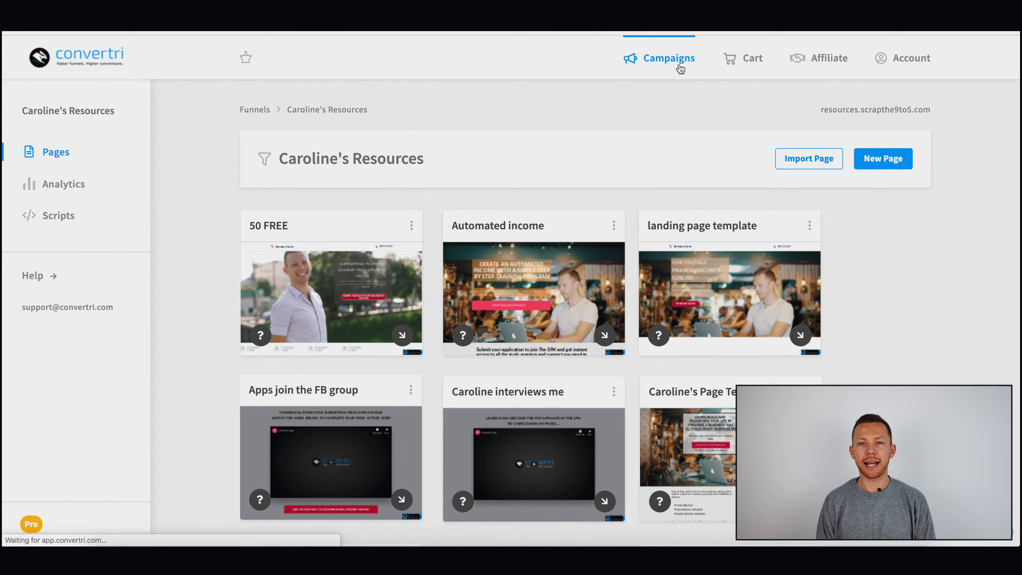
Step: Go to the campaigns list, open the Sales Funnels funnel, and open the Corporate Pro LP S2 vs S3 split test
click(680, 69)
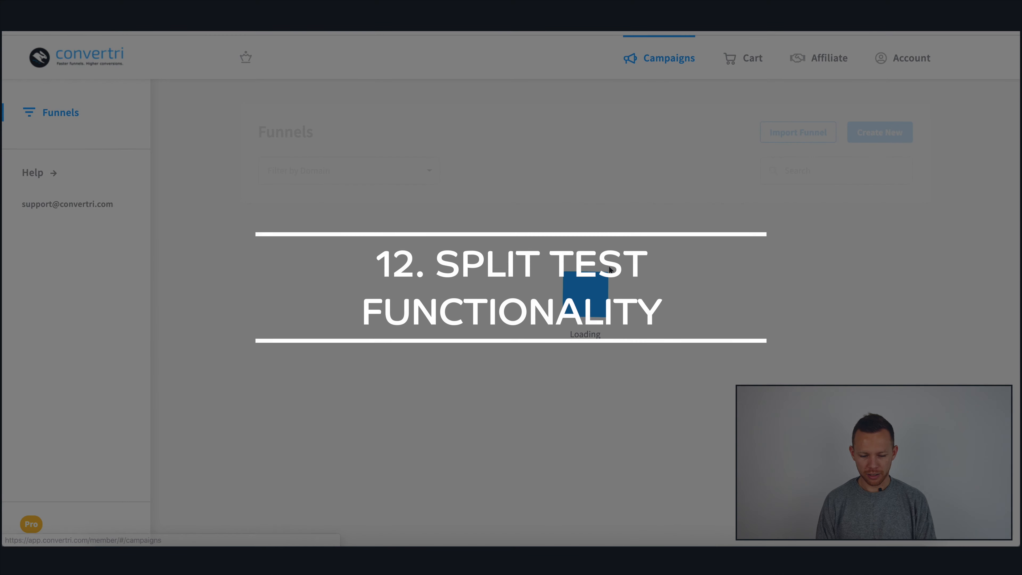
scroll(448, 399, down, 8)
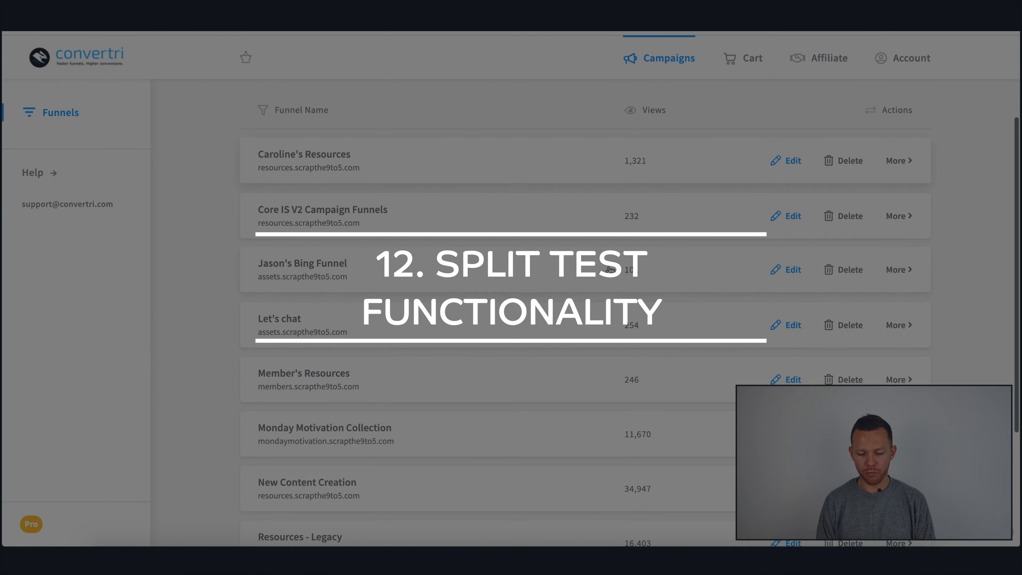
click(448, 399)
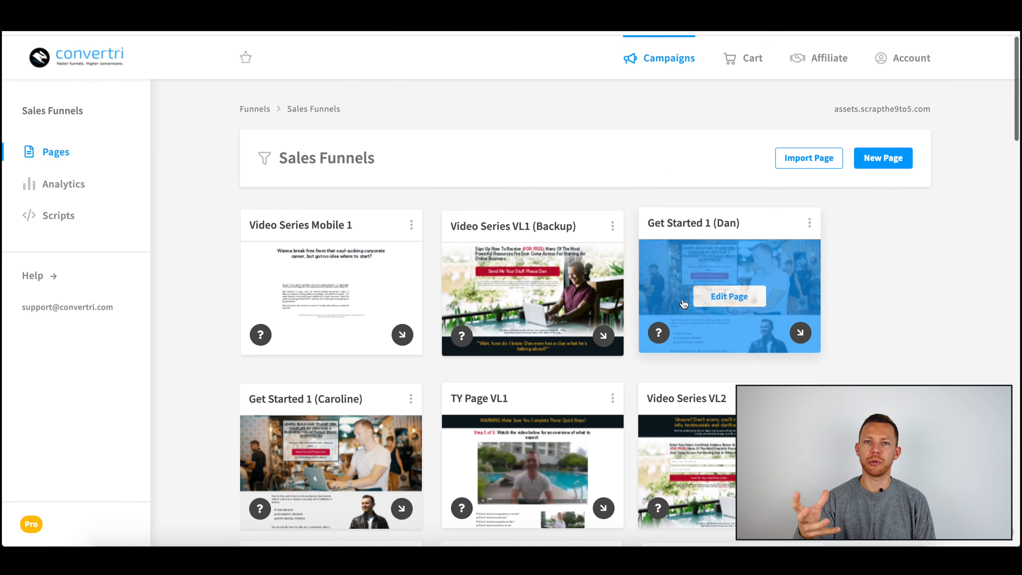
scroll(682, 298, down, 14)
scroll(684, 304, down, 3)
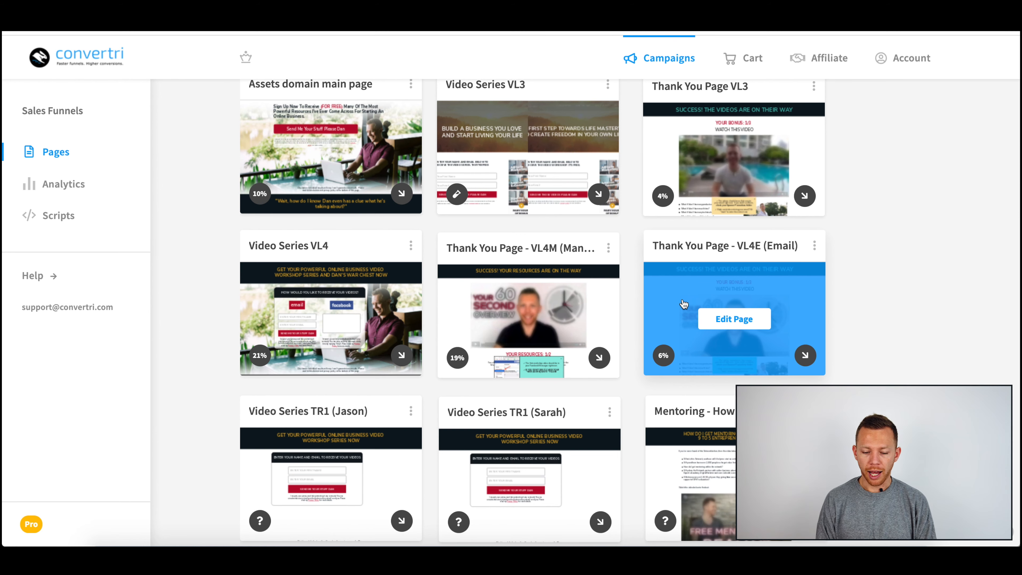
scroll(692, 318, down, 3)
scroll(711, 349, down, 10)
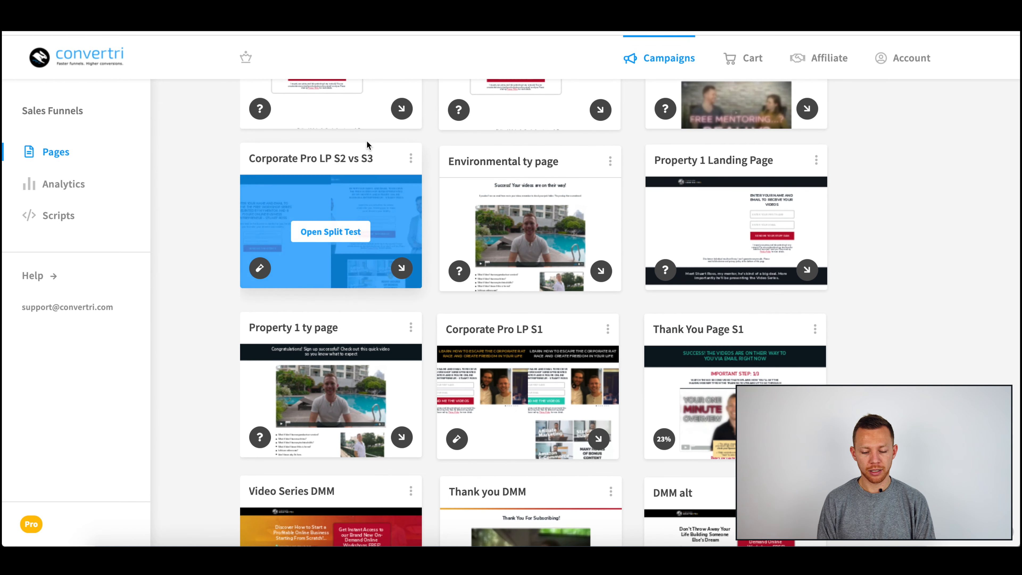
click(330, 232)
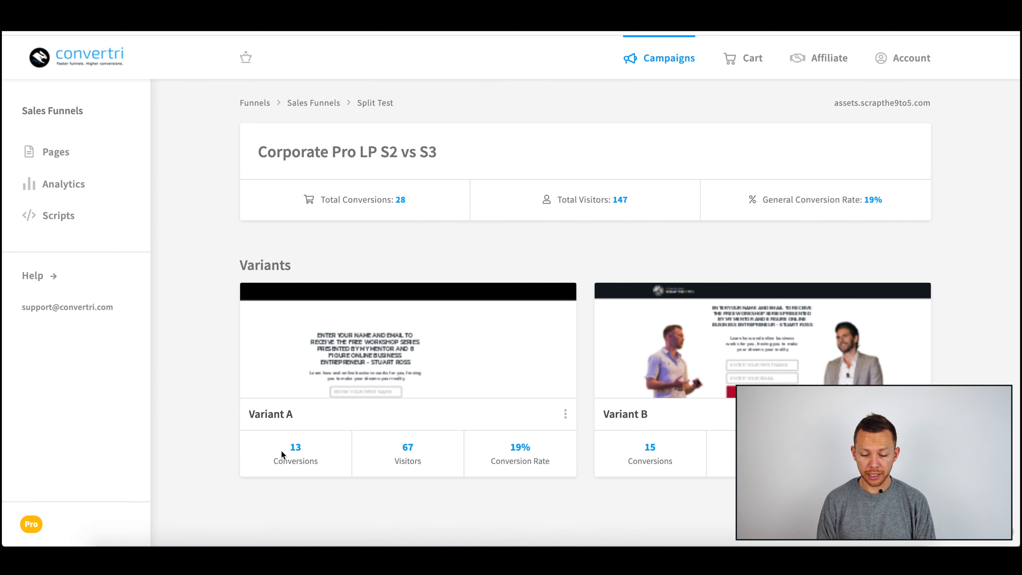
Step: Return to Sales Funnels and open the Corporate Pro LP S1 split test to compare its variants' stats
click(329, 103)
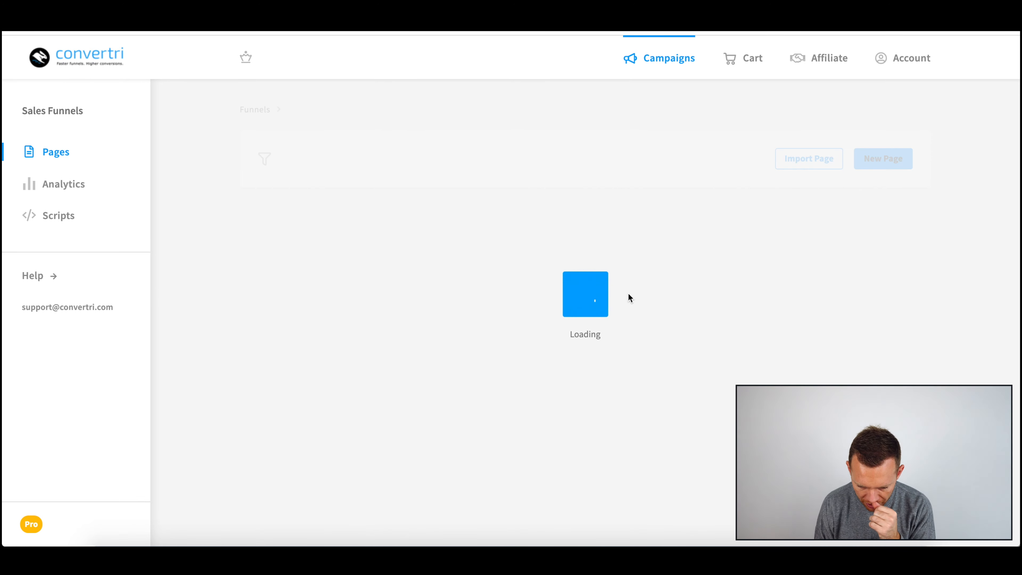
scroll(728, 336, down, 5)
scroll(729, 337, down, 10)
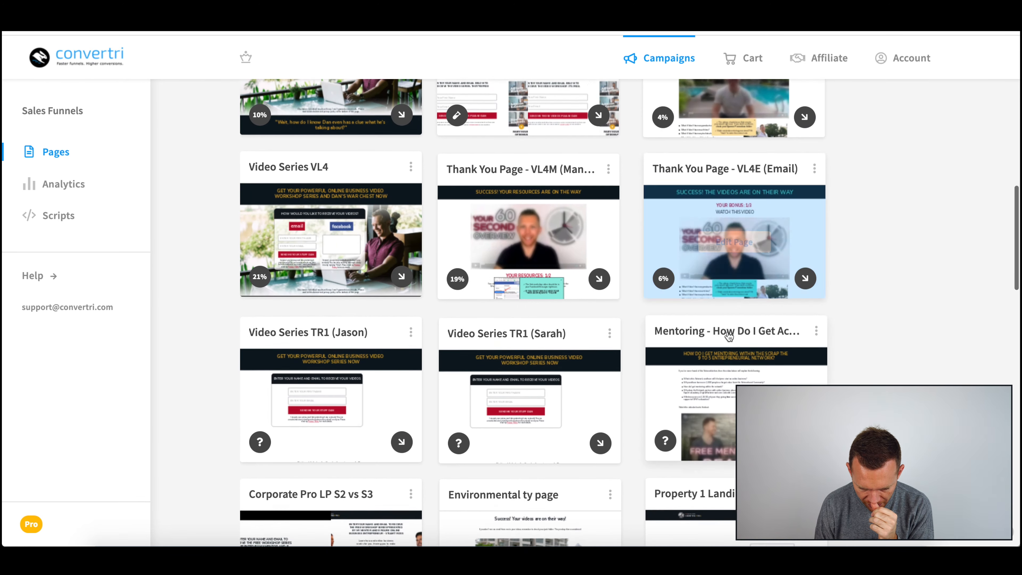
scroll(729, 338, down, 7)
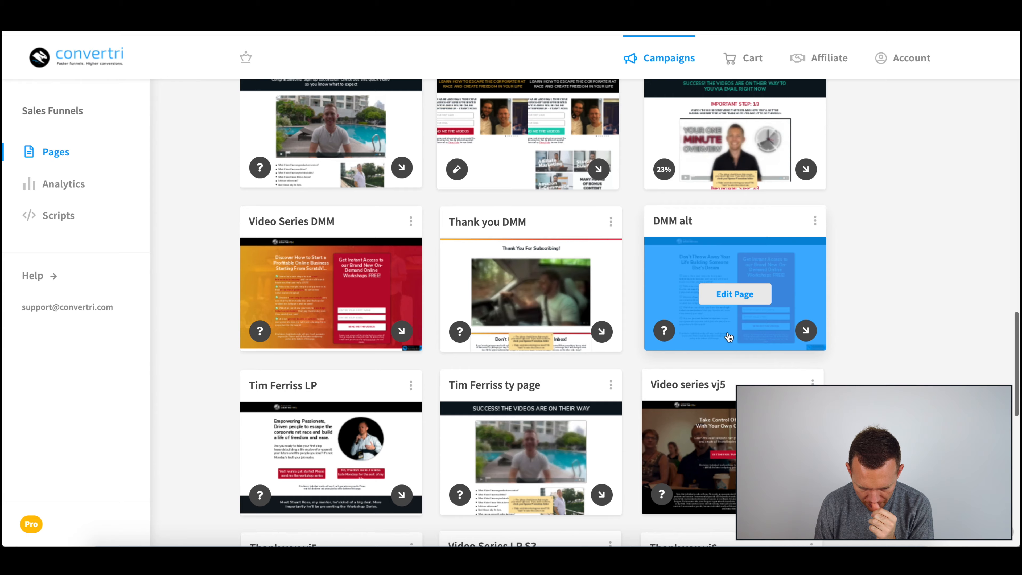
scroll(729, 323, up, 6)
click(524, 352)
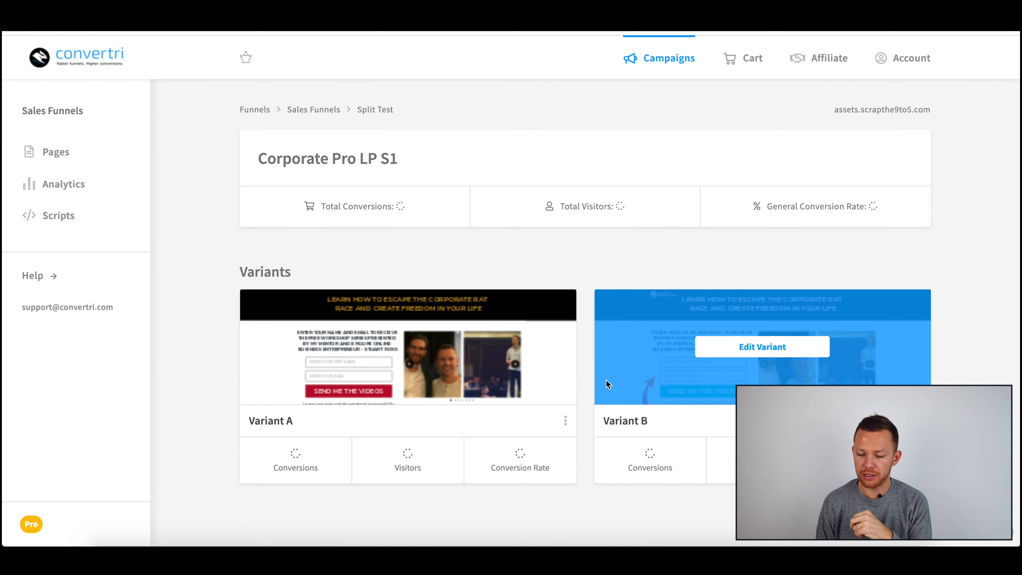
scroll(540, 454, down, 1)
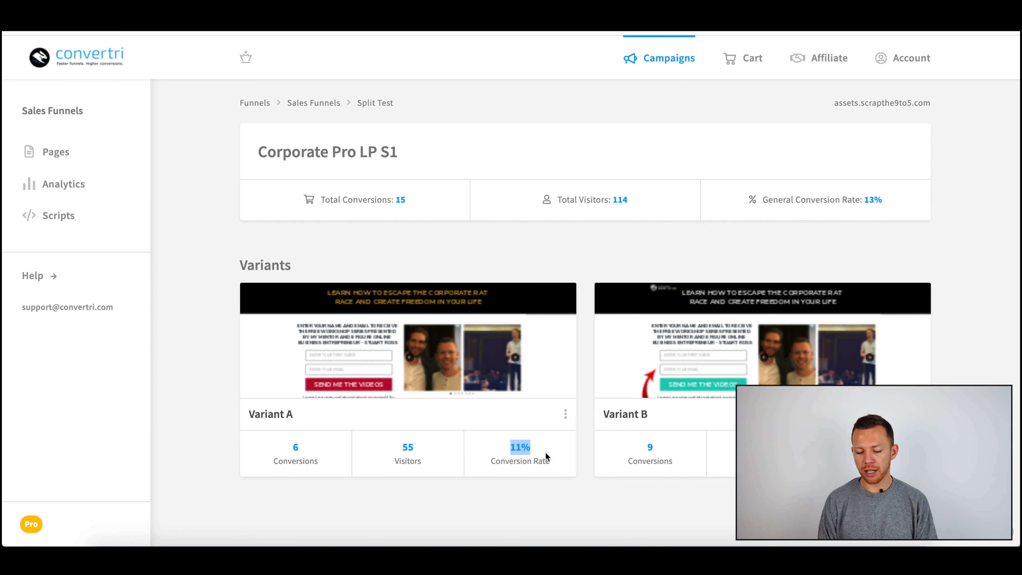
click(544, 468)
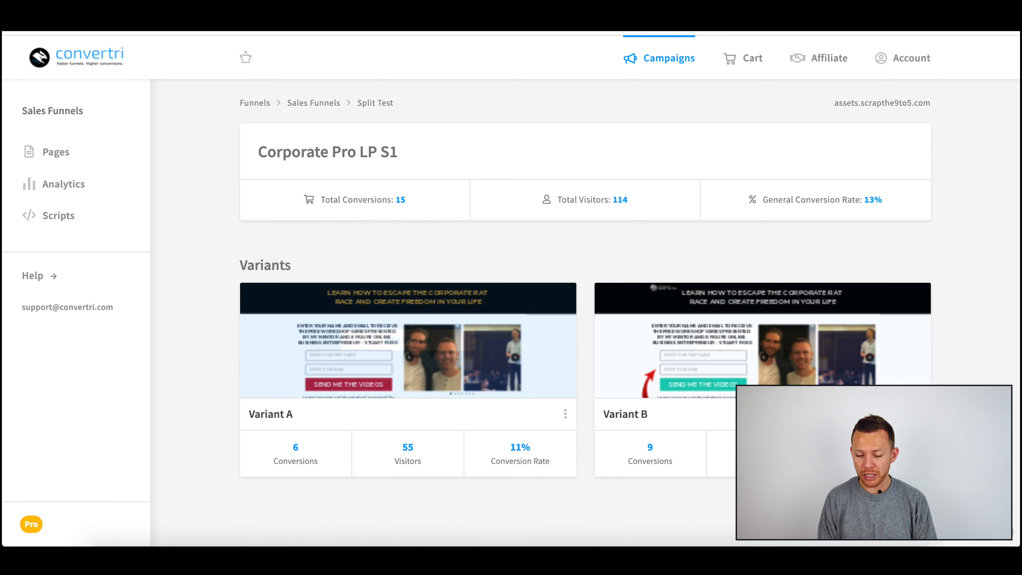
mouse_move(694, 397)
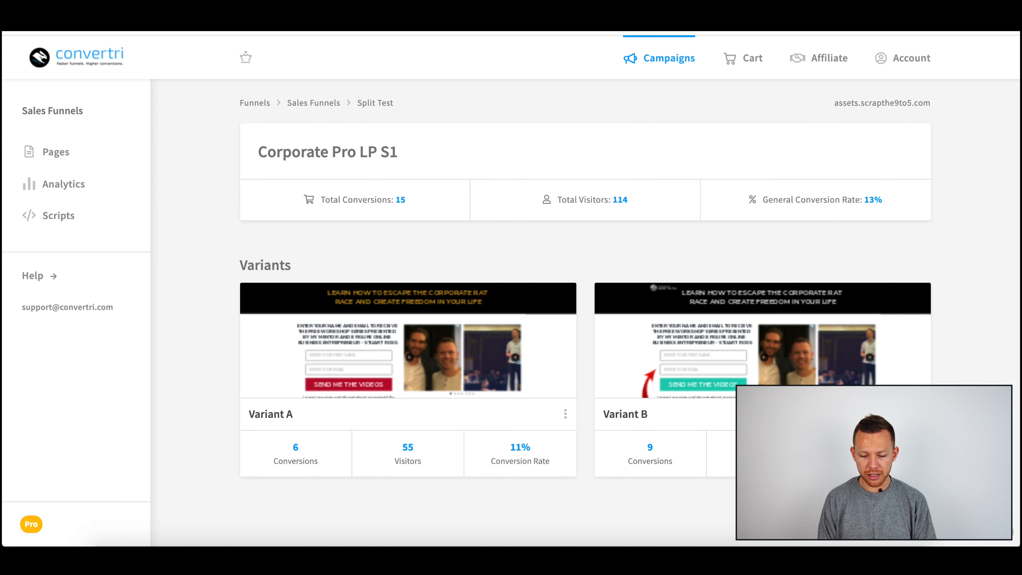
Step: Open the Video Series VL3 split test from Sales Funnels, then return to the Sales Funnels pages
click(313, 103)
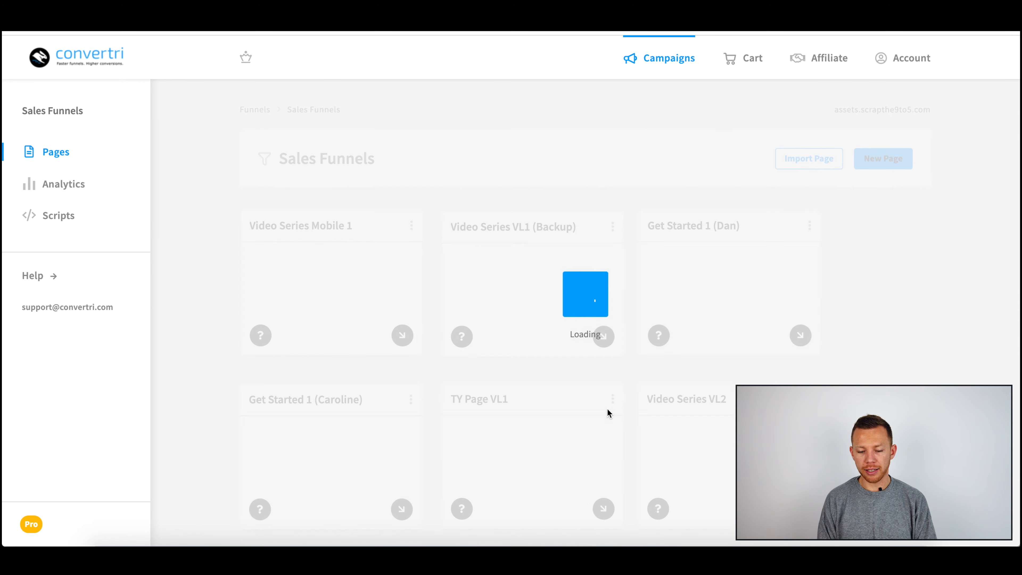
scroll(607, 408, down, 12)
scroll(609, 413, down, 1)
scroll(607, 414, up, 2)
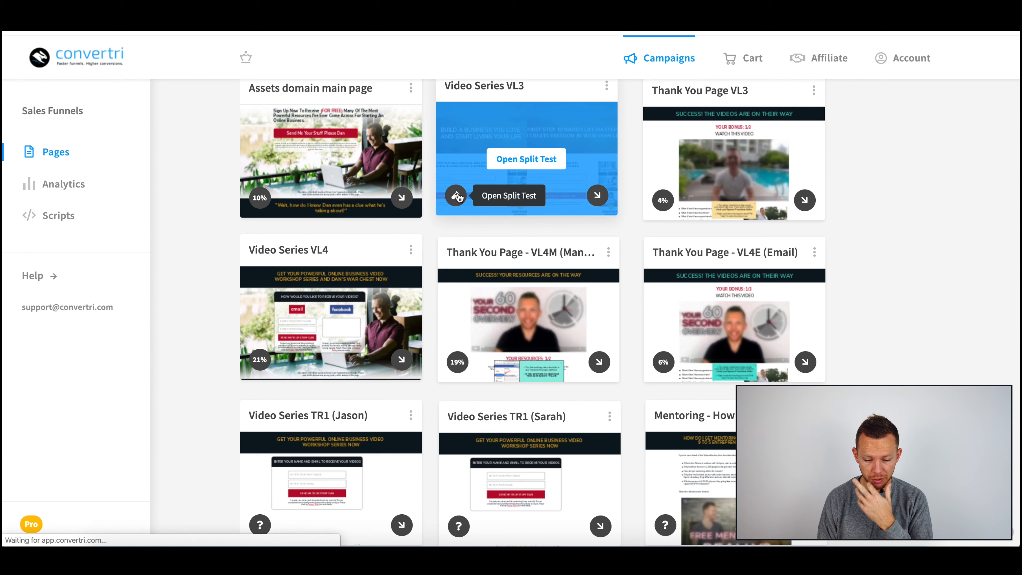
click(519, 192)
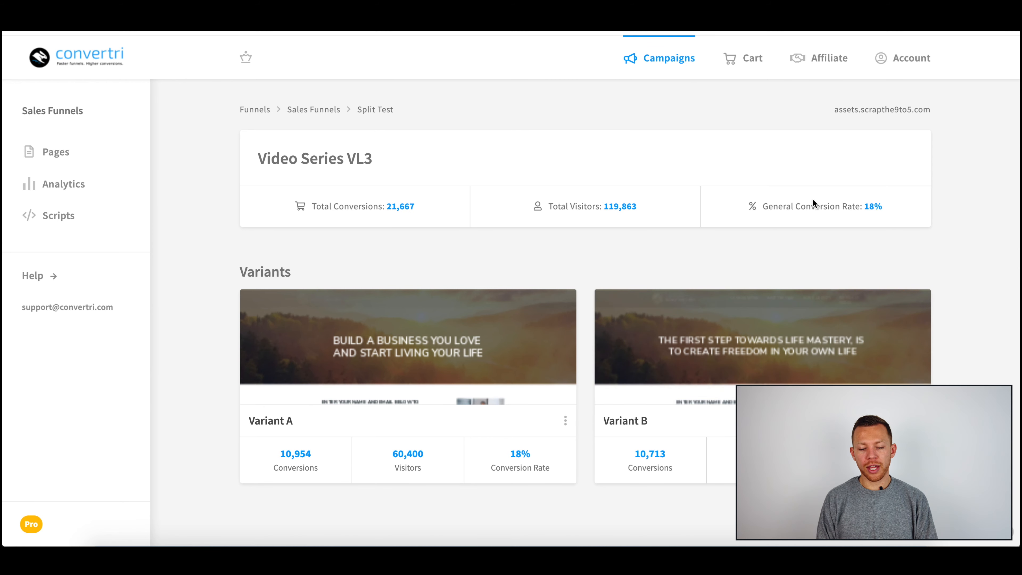
click(308, 110)
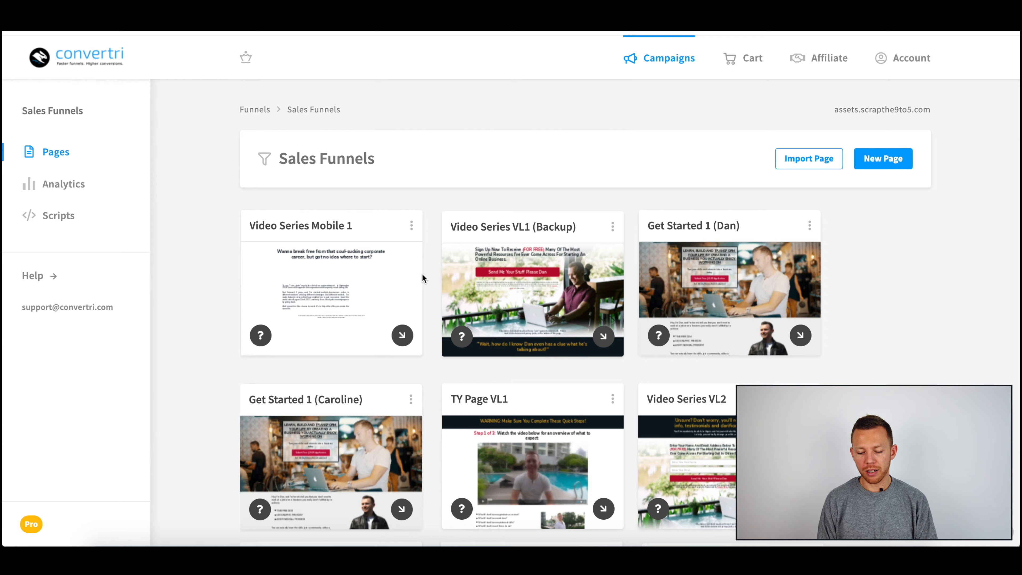
scroll(582, 296, down, 10)
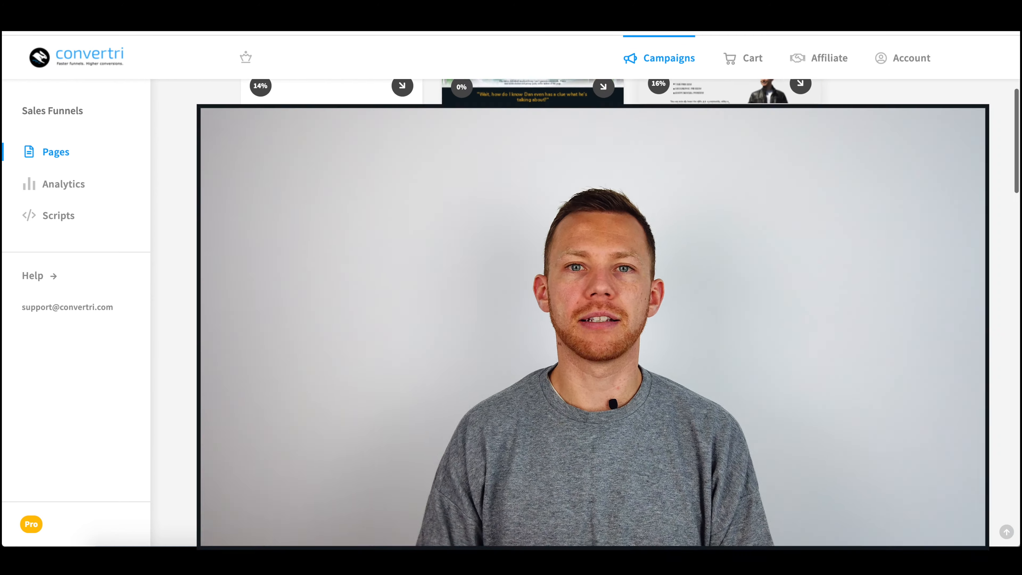